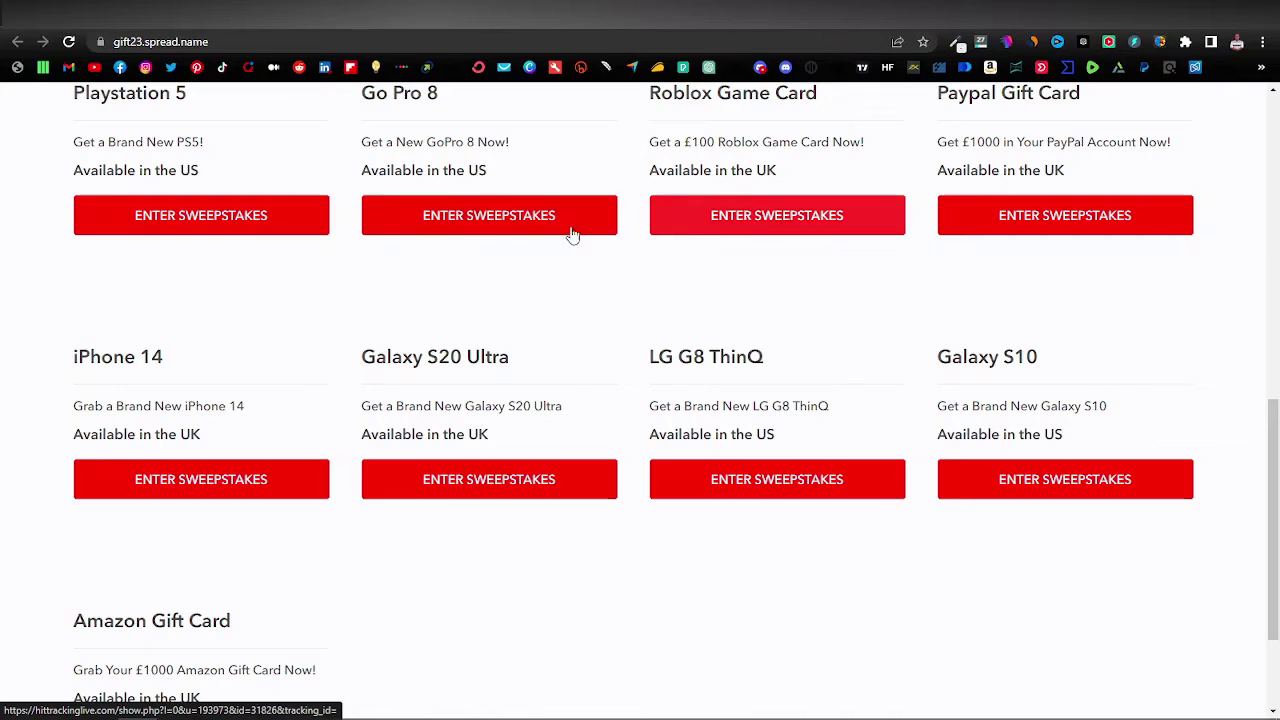
Examine the sweepstakes offers, their descriptions and country availability on the gift23.spread.name page.
scroll(430, 270, up, 1)
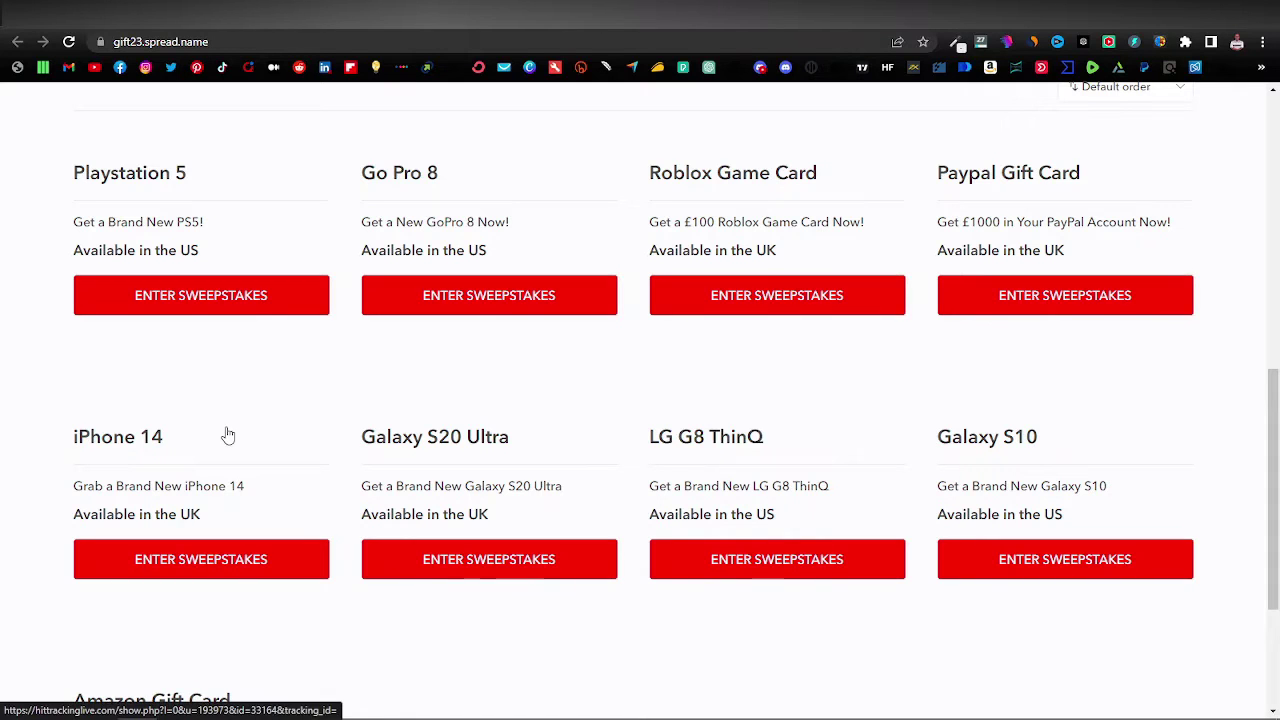
scroll(545, 431, down, 1)
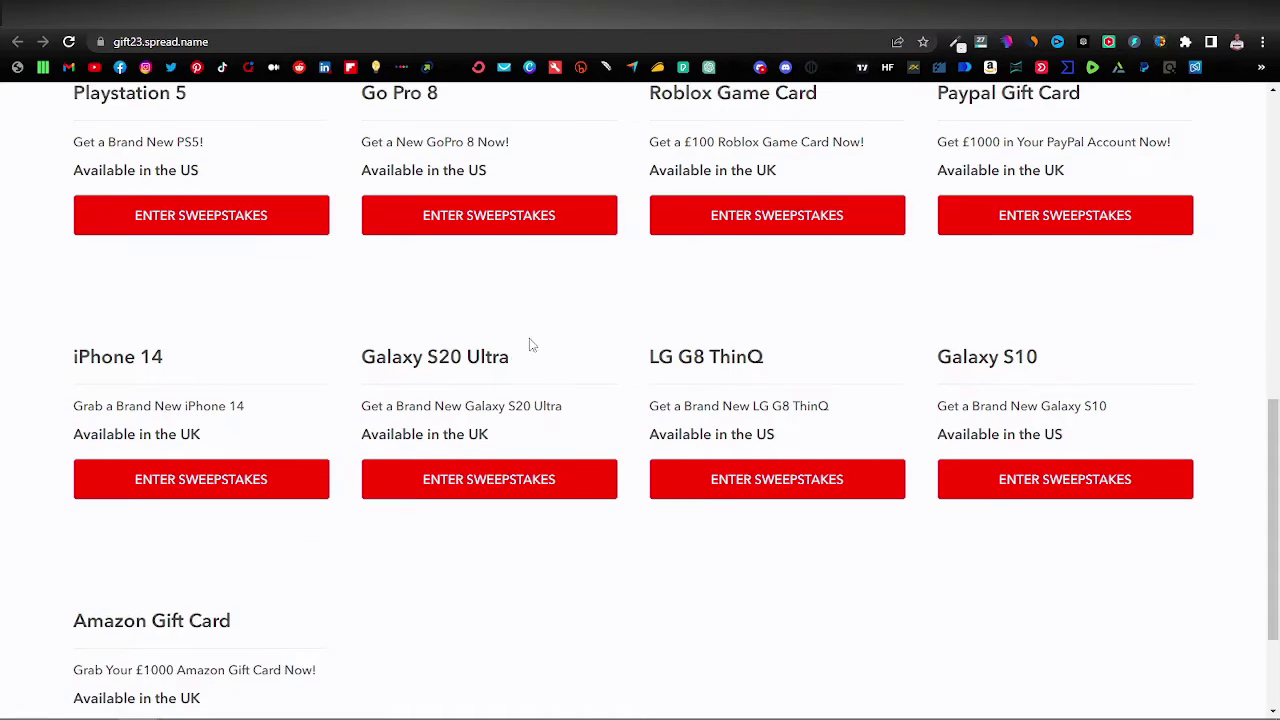
scroll(574, 383, up, 1)
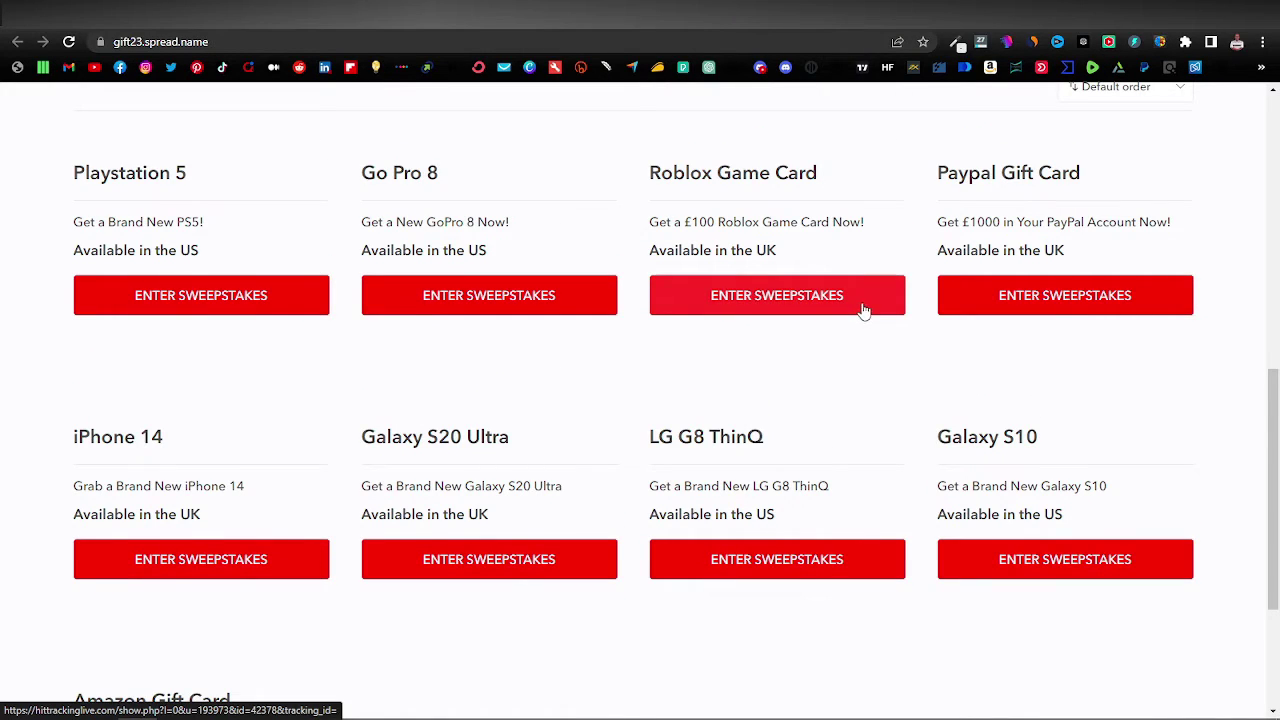
scroll(876, 308, up, 1)
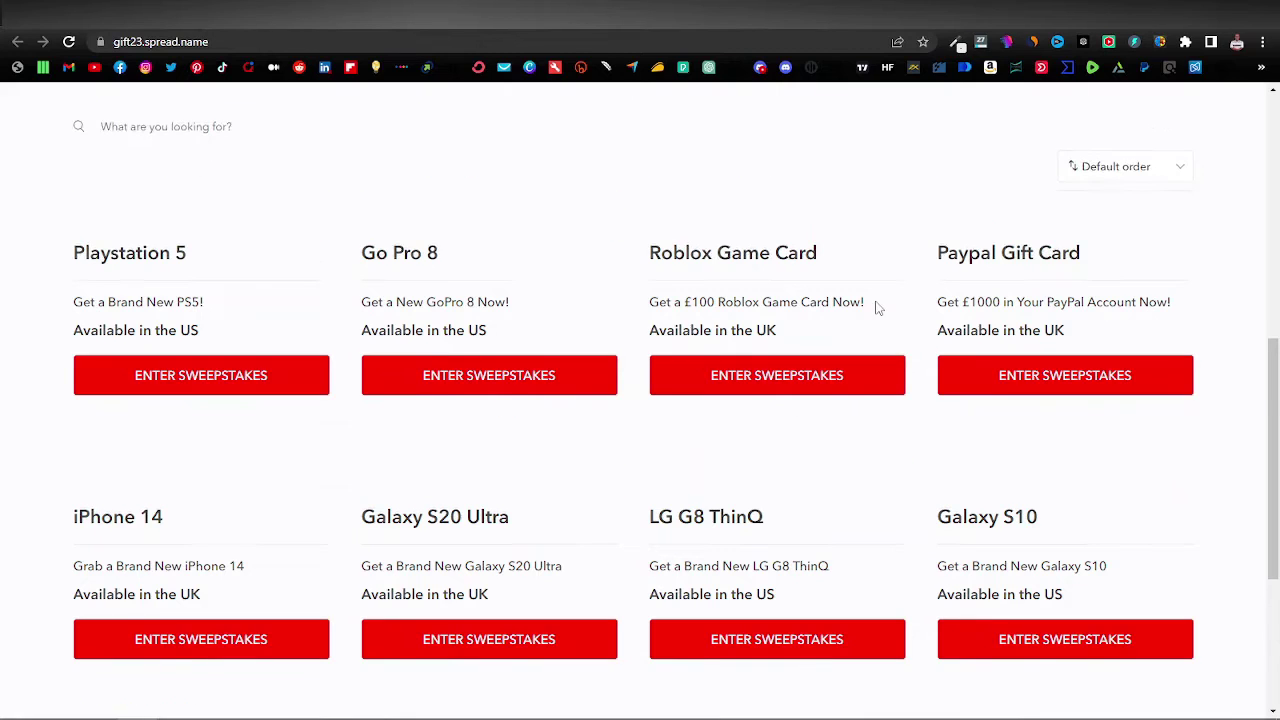
scroll(874, 310, down, 1)
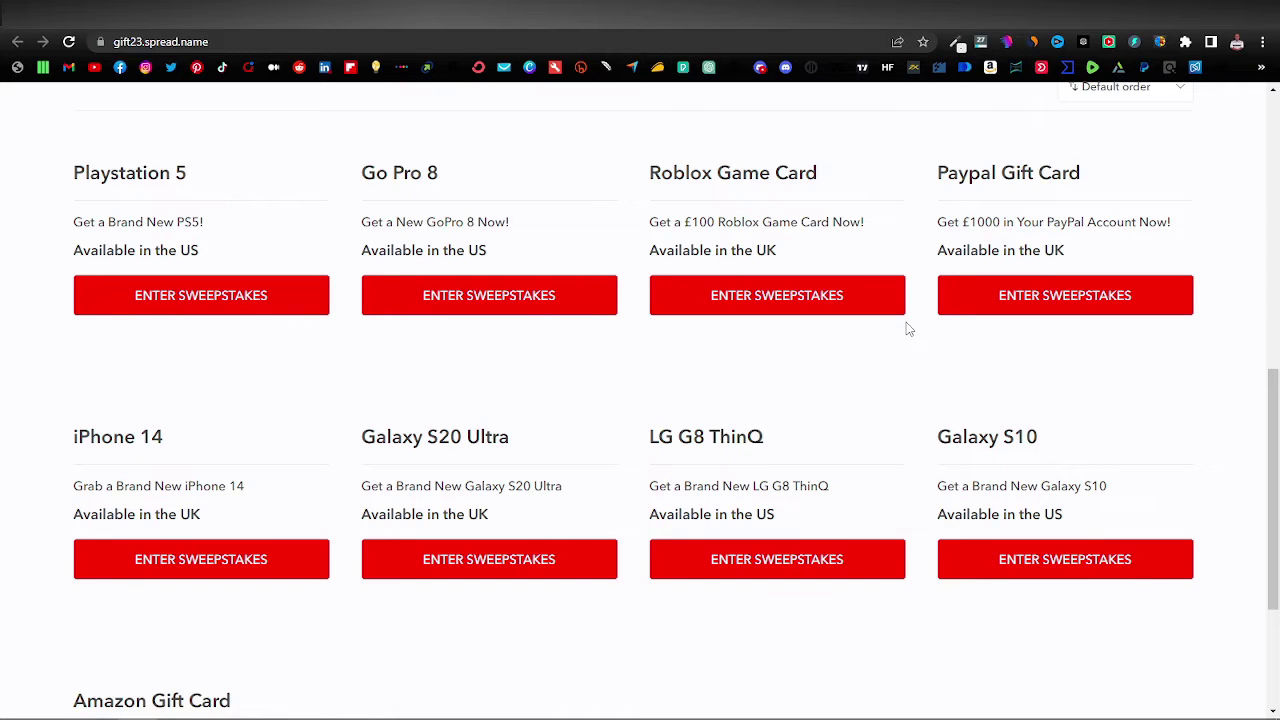
scroll(895, 328, up, 10)
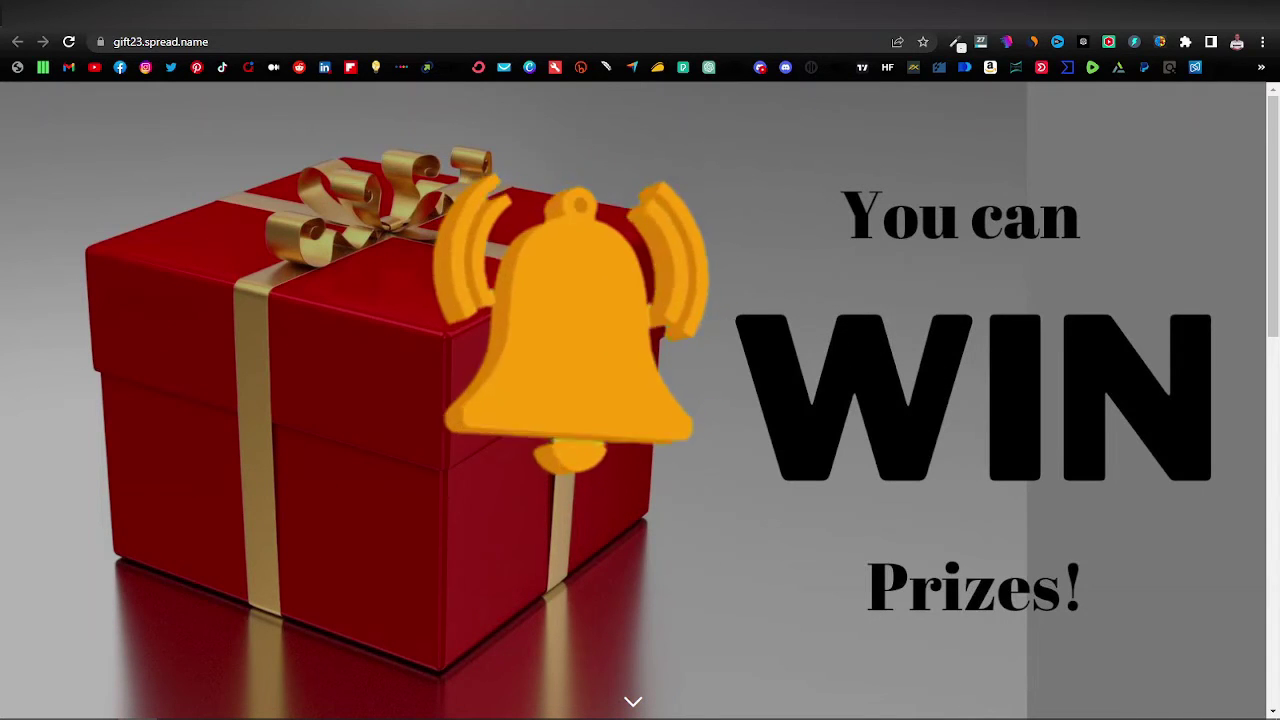
Go to Google Sheets in a new browser tab and create a new blank spreadsheet.
key(ctrl+t)
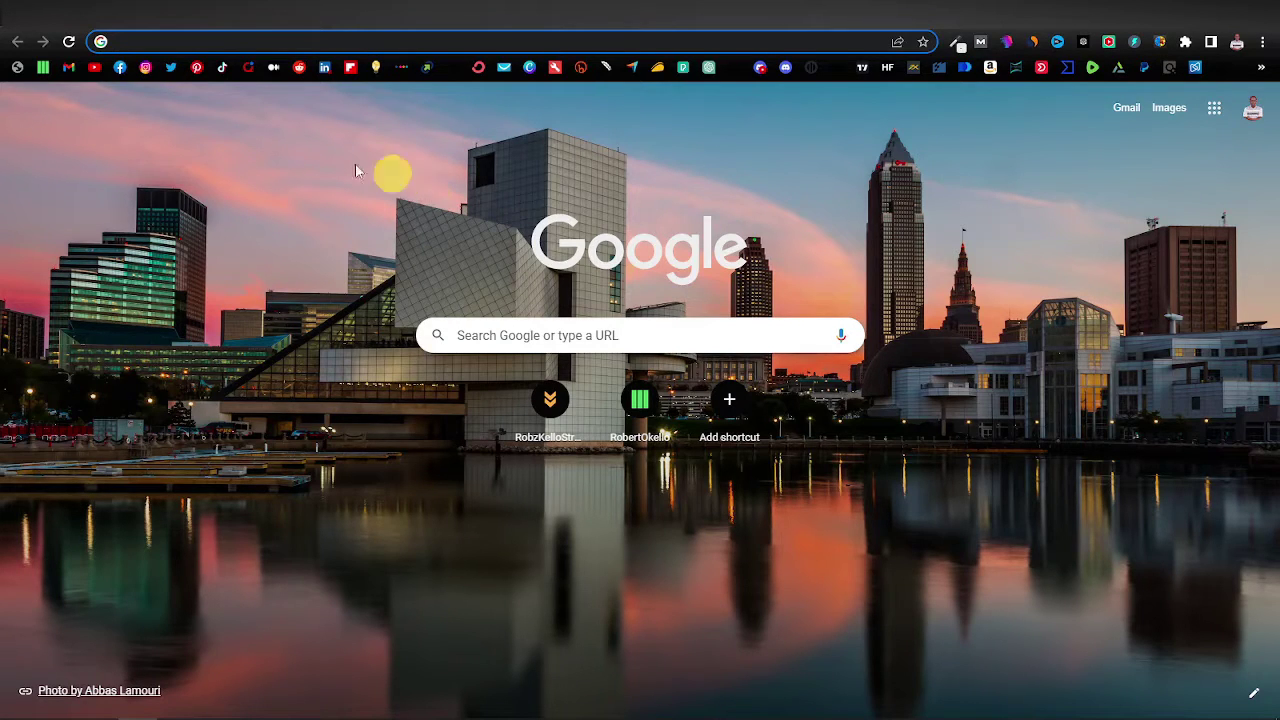
click(1215, 118)
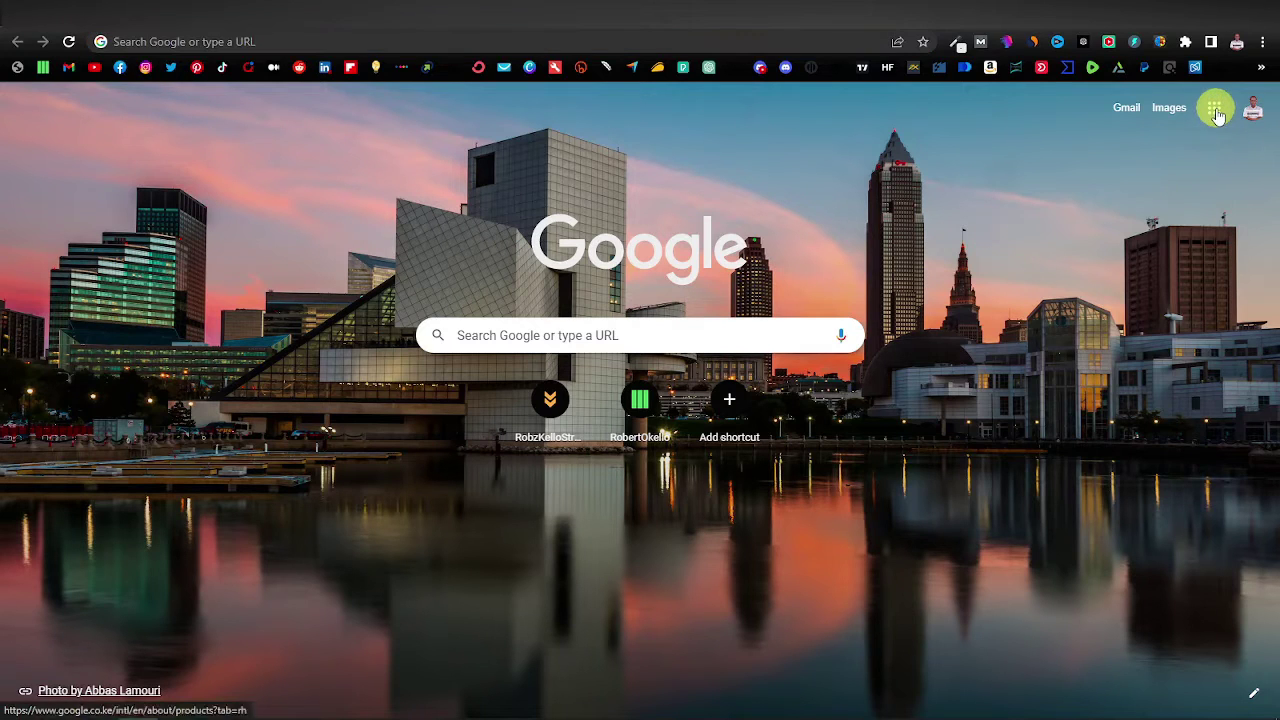
scroll(1175, 280, down, 3)
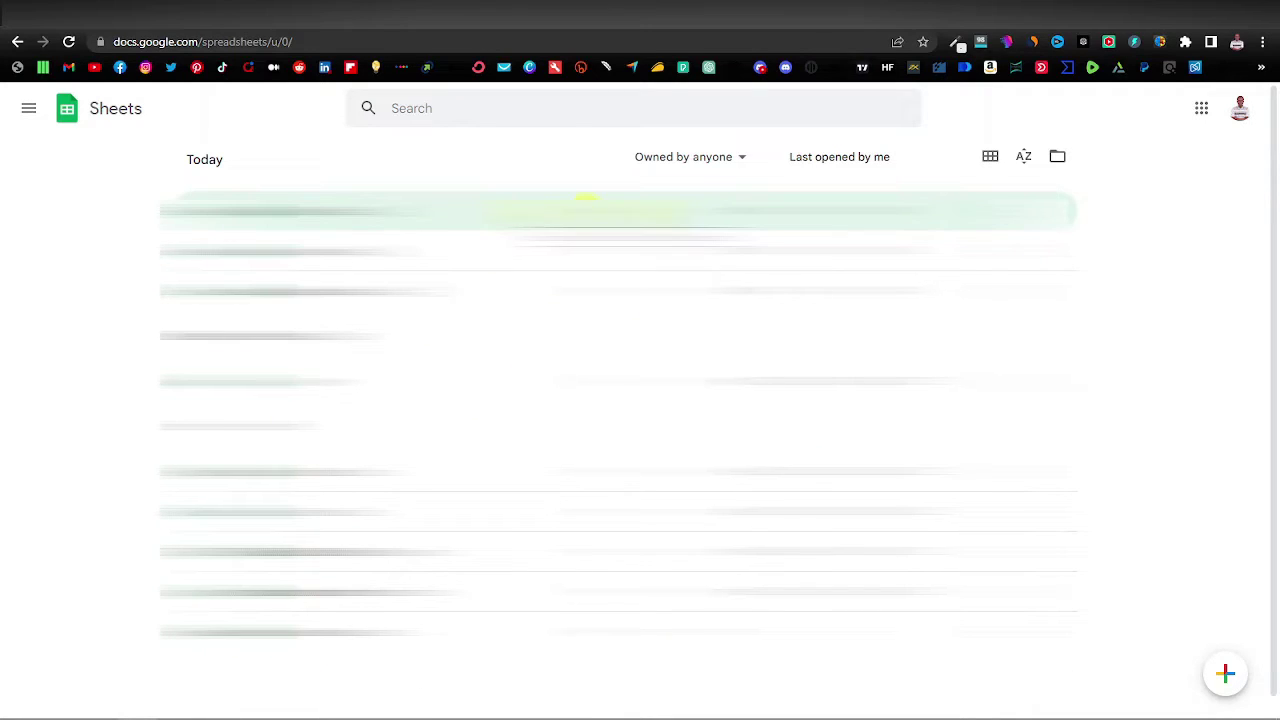
mouse_move(1223, 676)
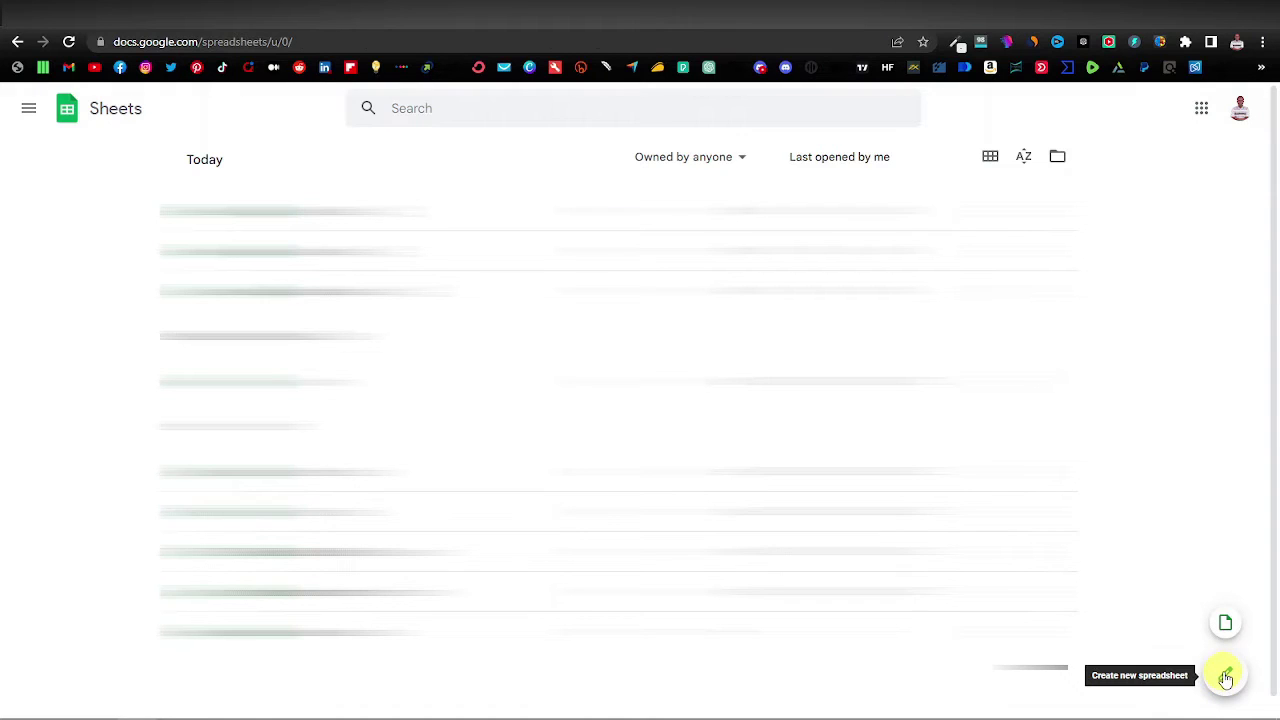
click(1226, 678)
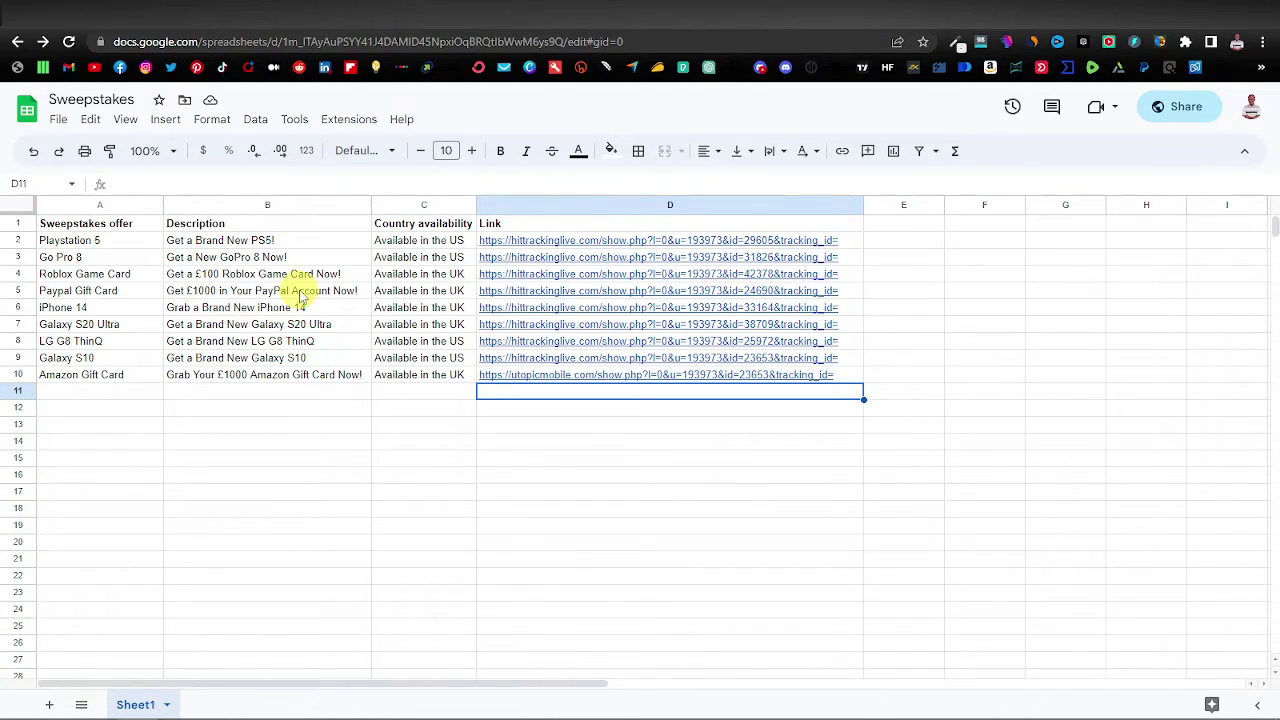
Copy the header row of the Sweepstakes spreadsheet into row 1 of the new one and fit columns A and C to their text.
click(18, 223)
right_click(20, 223)
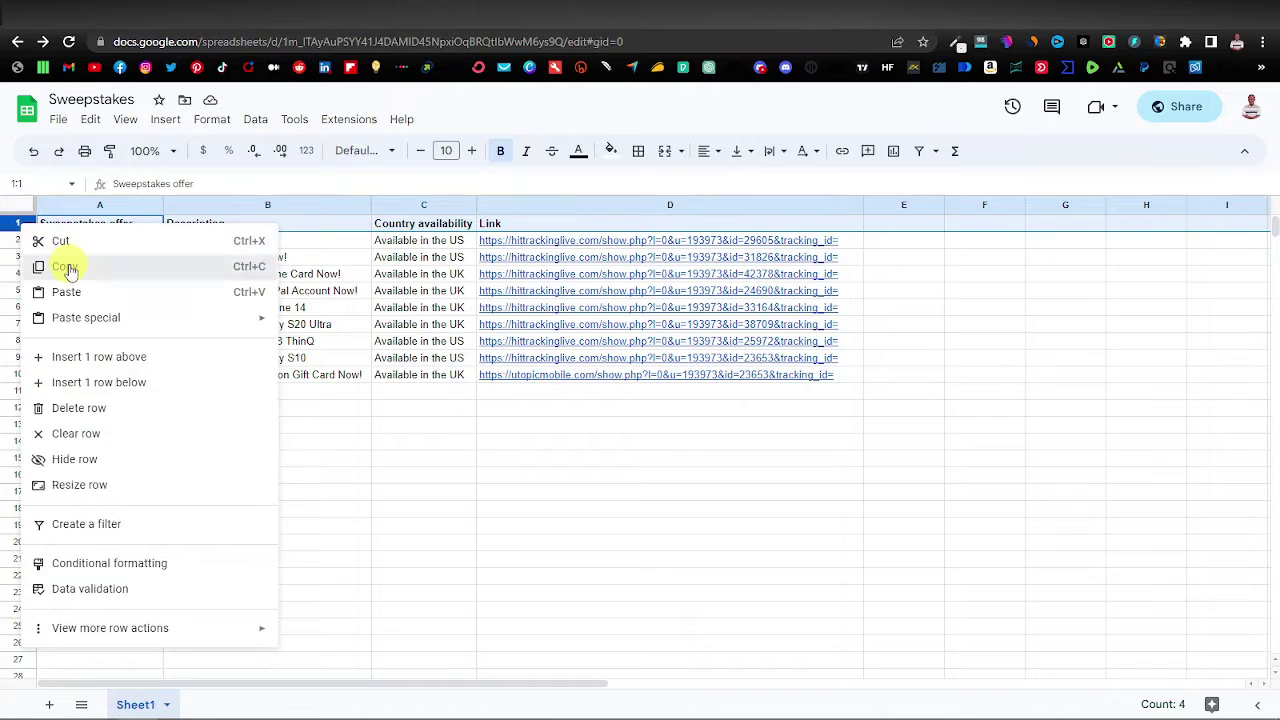
click(63, 262)
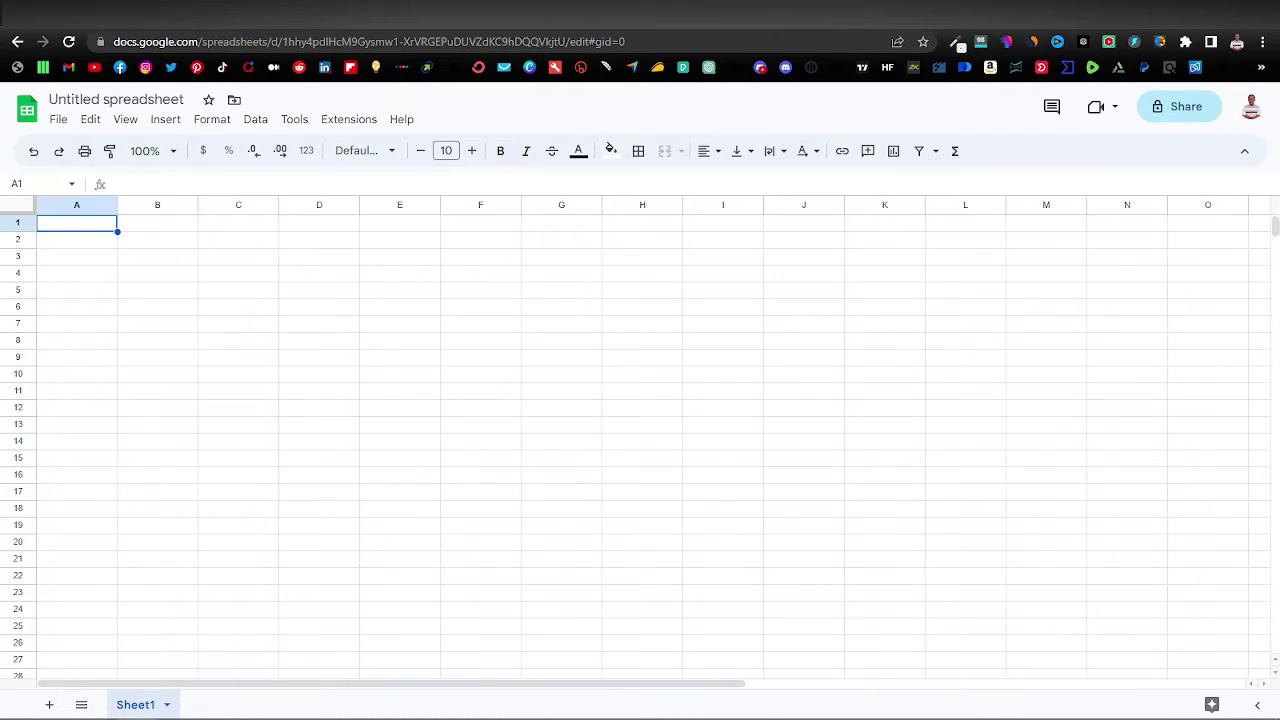
right_click(18, 221)
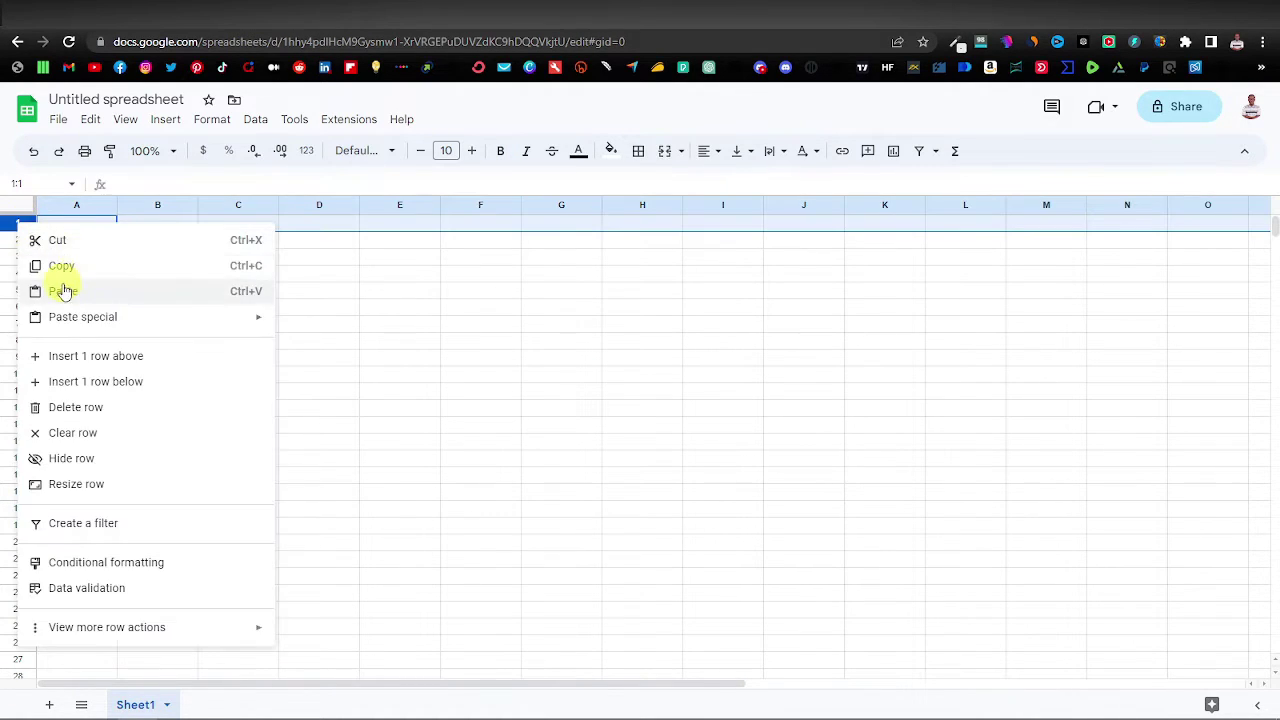
click(63, 289)
double_click(117, 204)
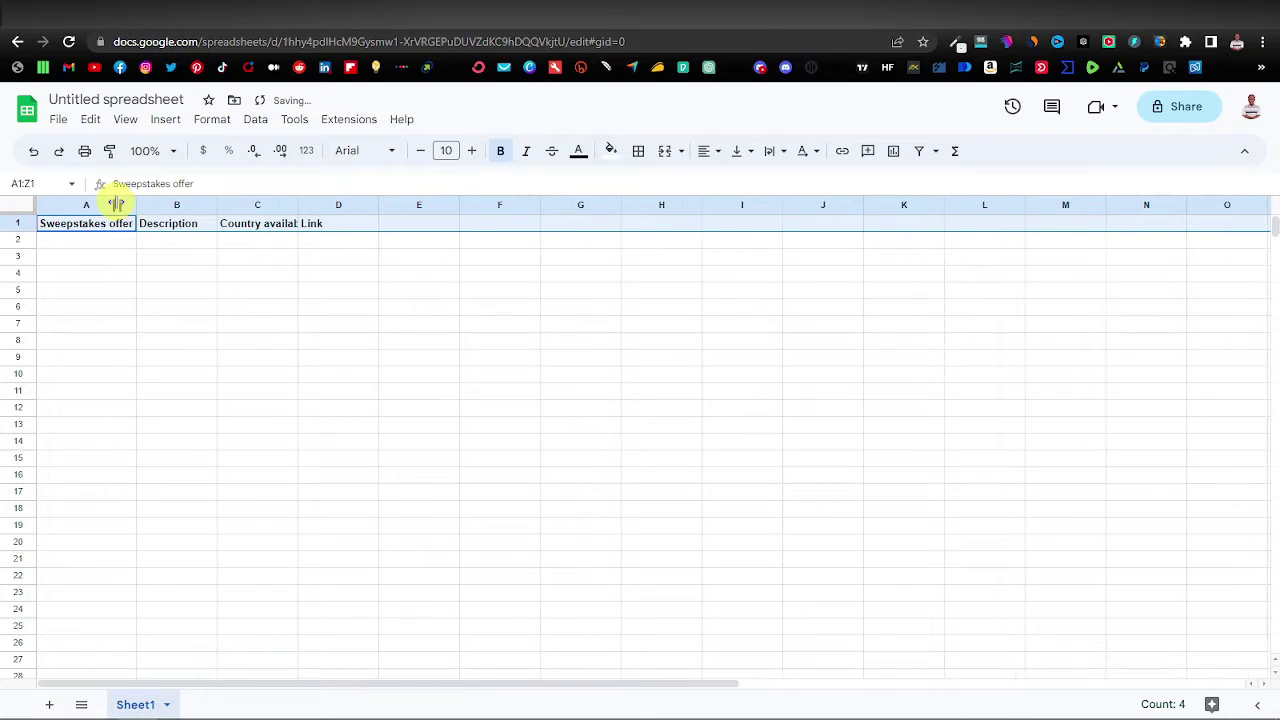
double_click(298, 205)
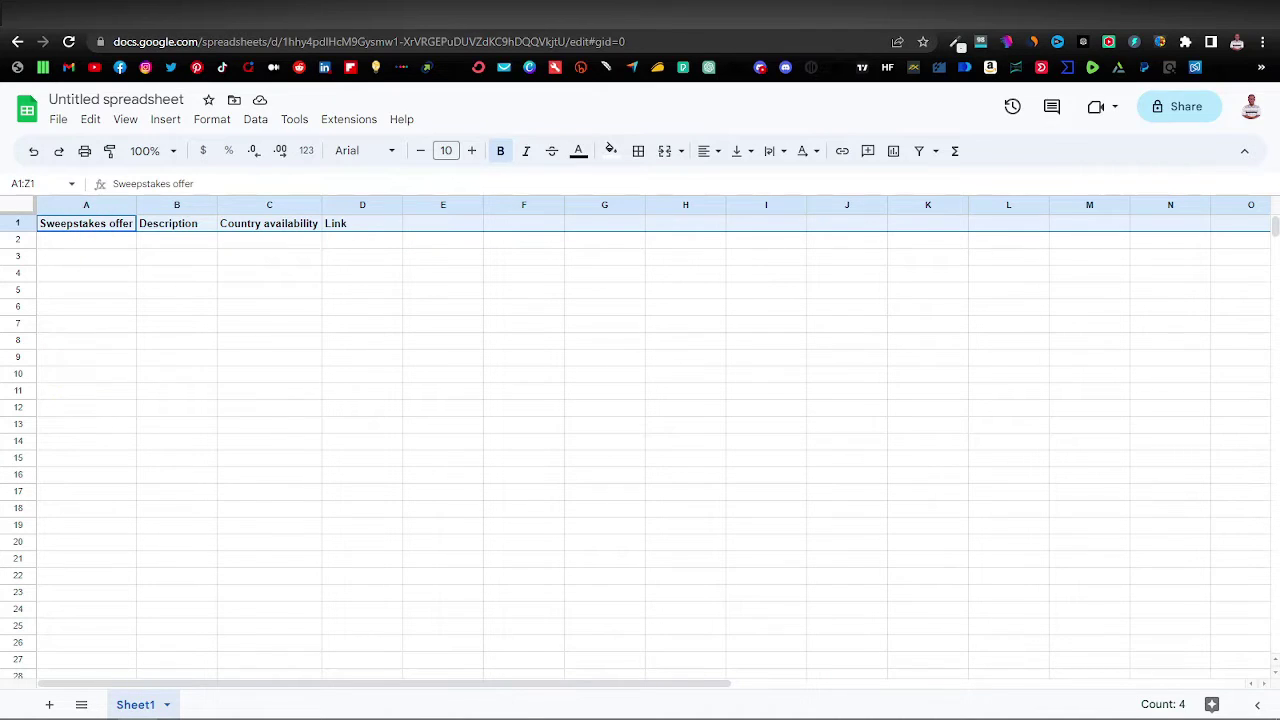
Switch to CPAGrip's My Offers page and filter the offers by country to US | United States.
click(105, 16)
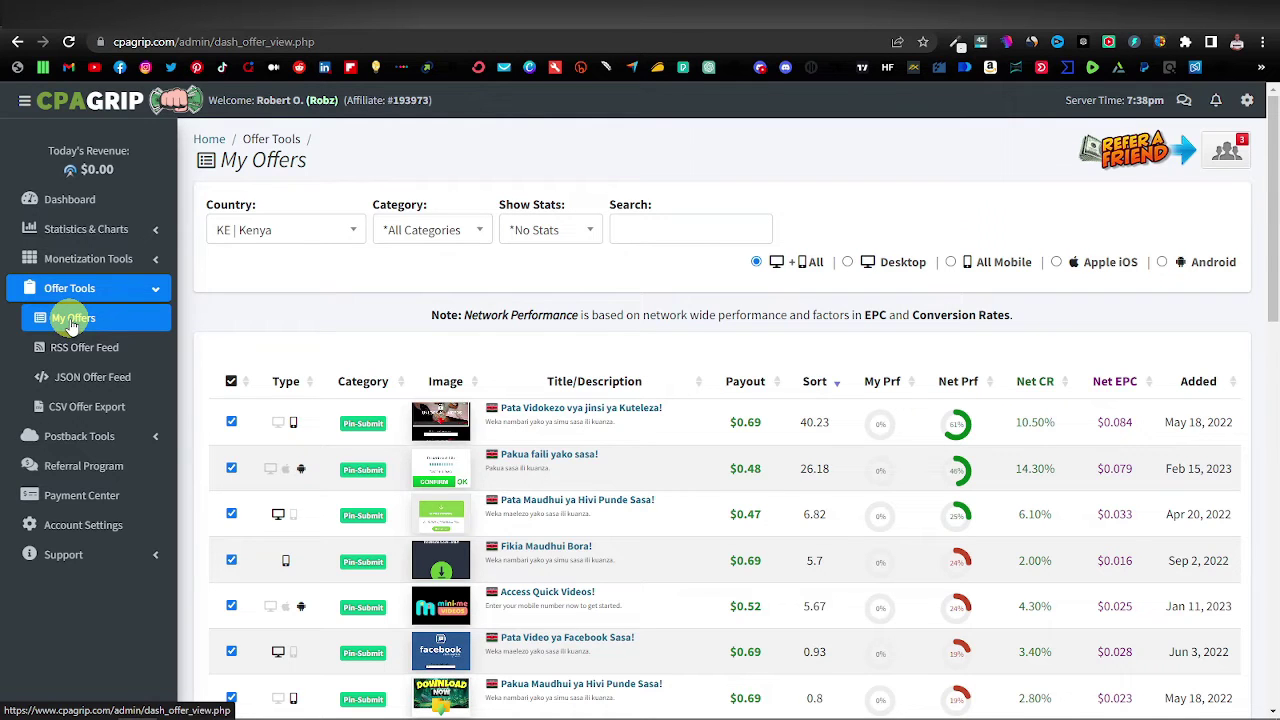
scroll(320, 251, down, 1)
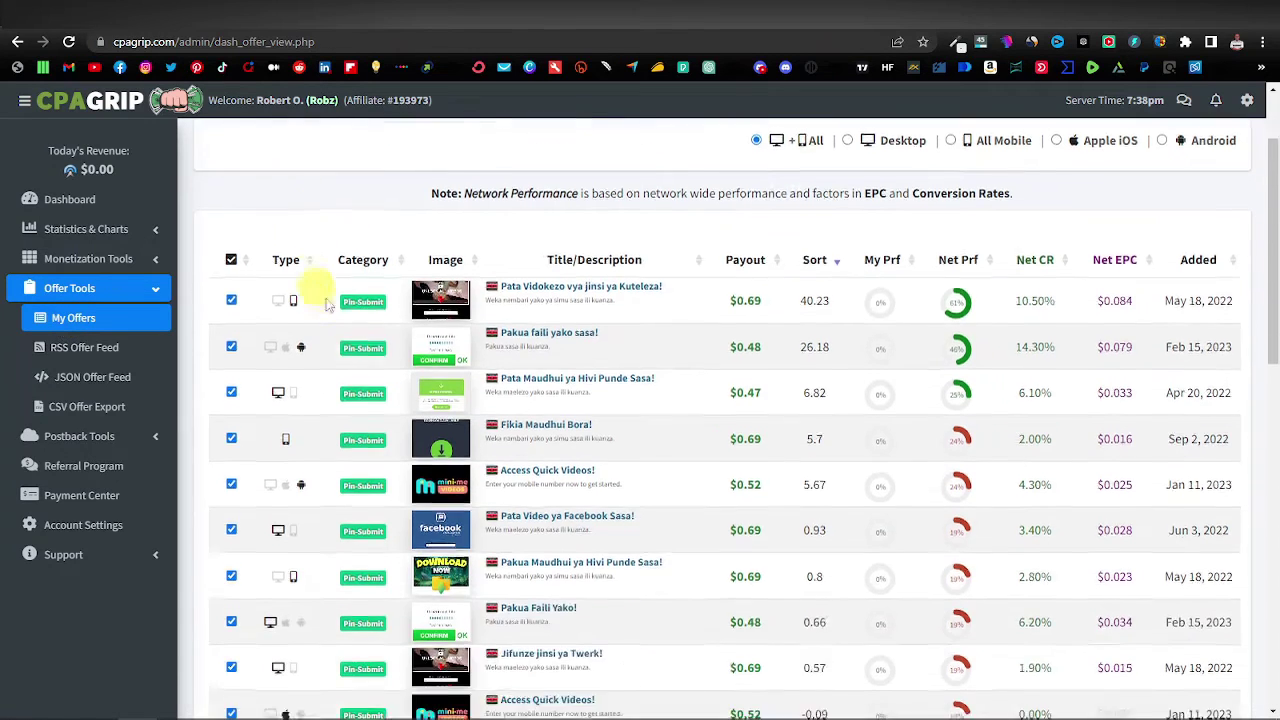
scroll(458, 317, up, 1)
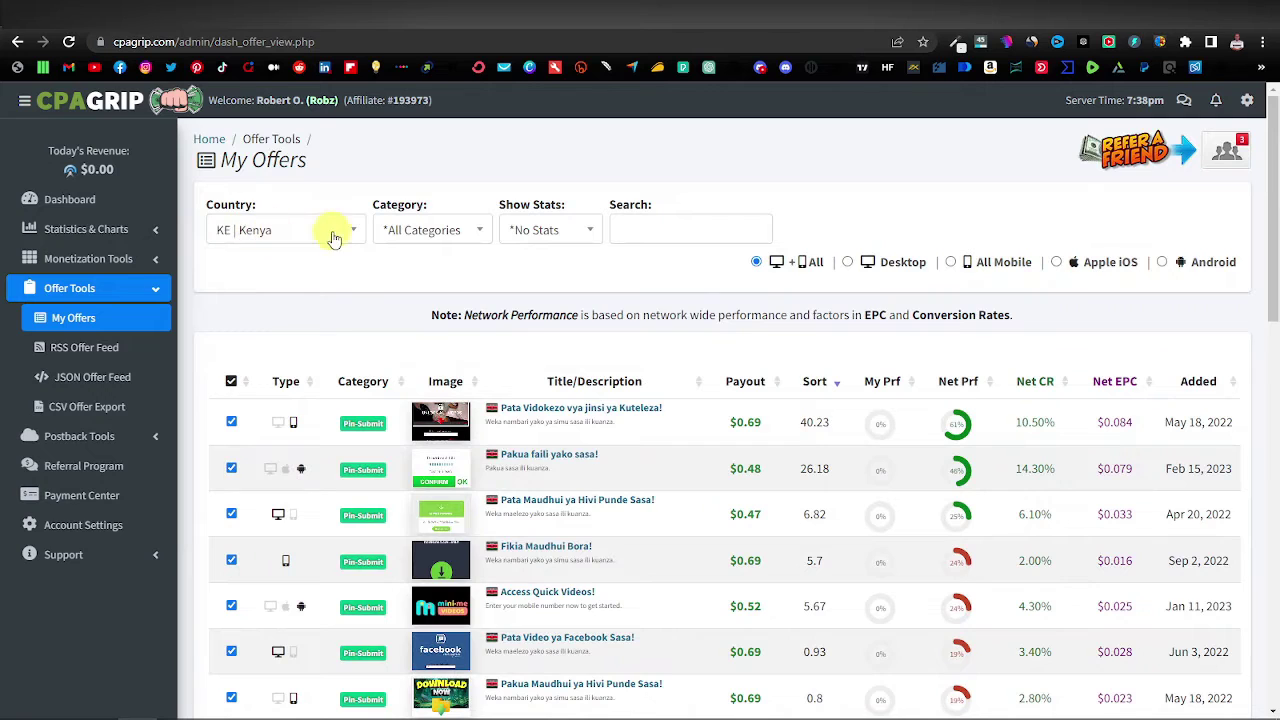
click(355, 233)
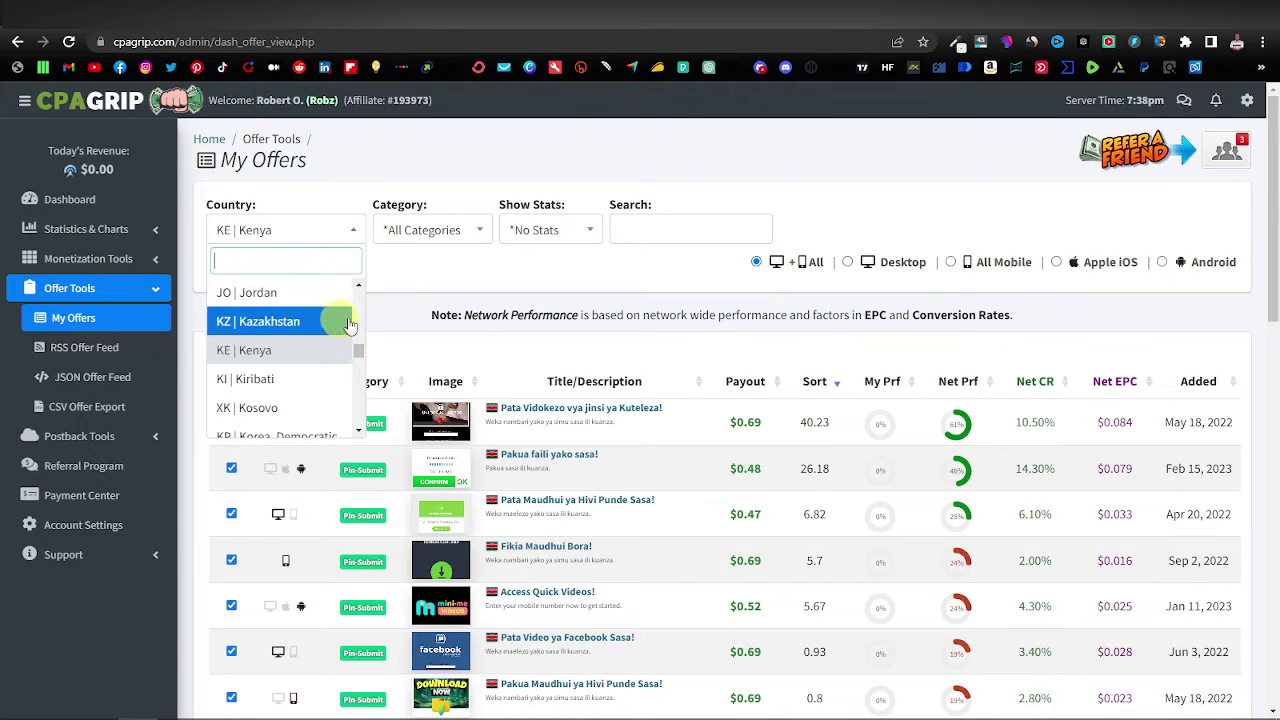
scroll(356, 305, up, 10)
scroll(360, 305, up, 15)
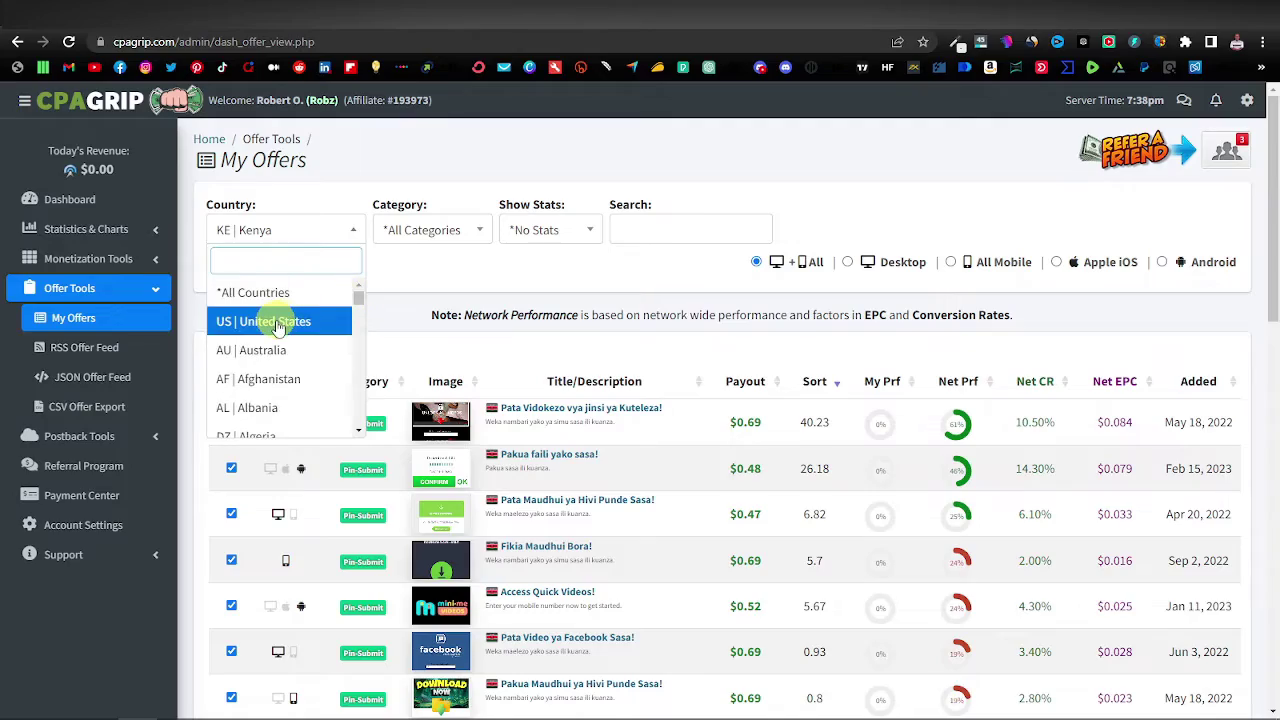
click(278, 326)
Examine the list of United States offers for gift card and product giveaways suited to the sweepstakes page.
scroll(467, 474, down, 5)
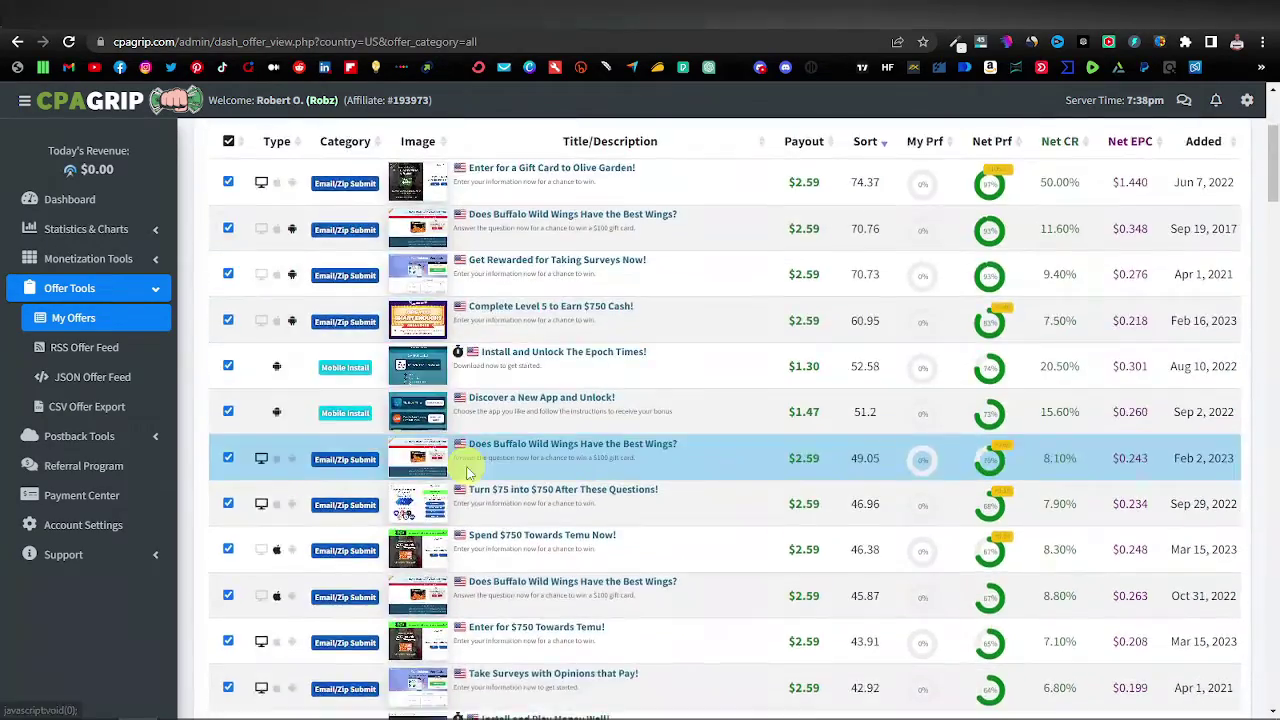
scroll(467, 474, up, 6)
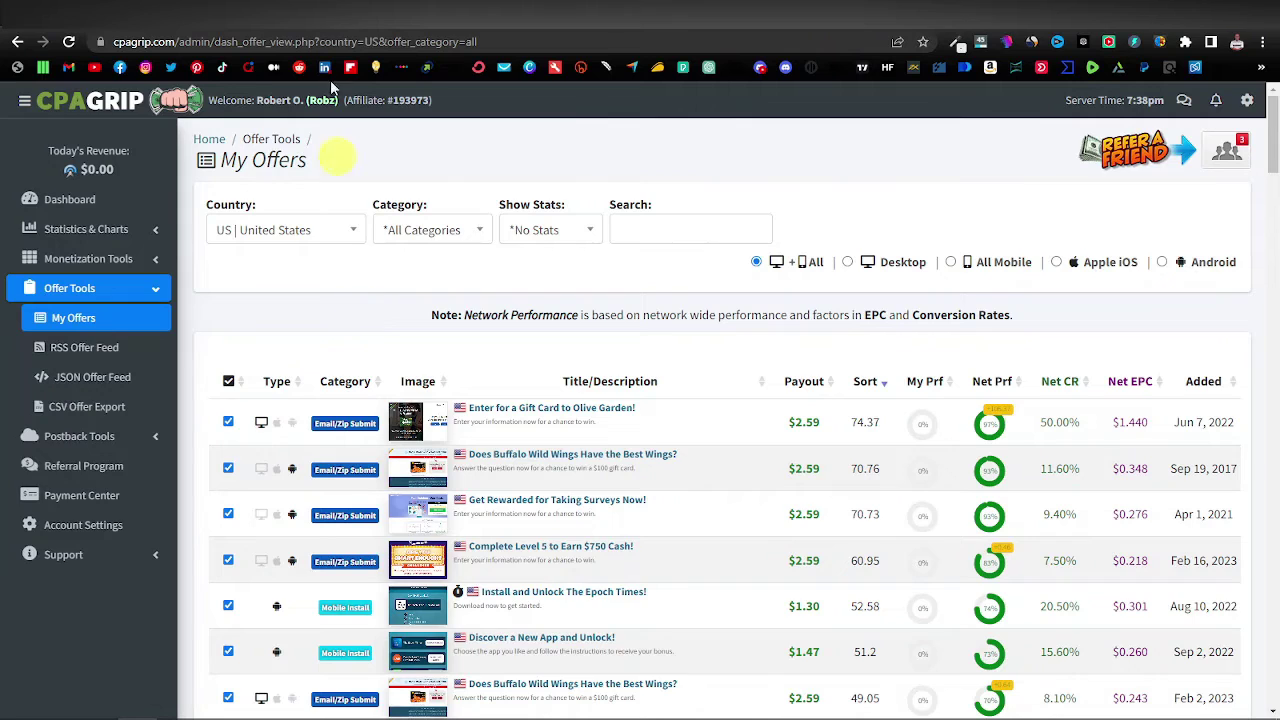
click(330, 14)
scroll(340, 285, down, 1)
scroll(460, 310, up, 1)
scroll(450, 312, down, 2)
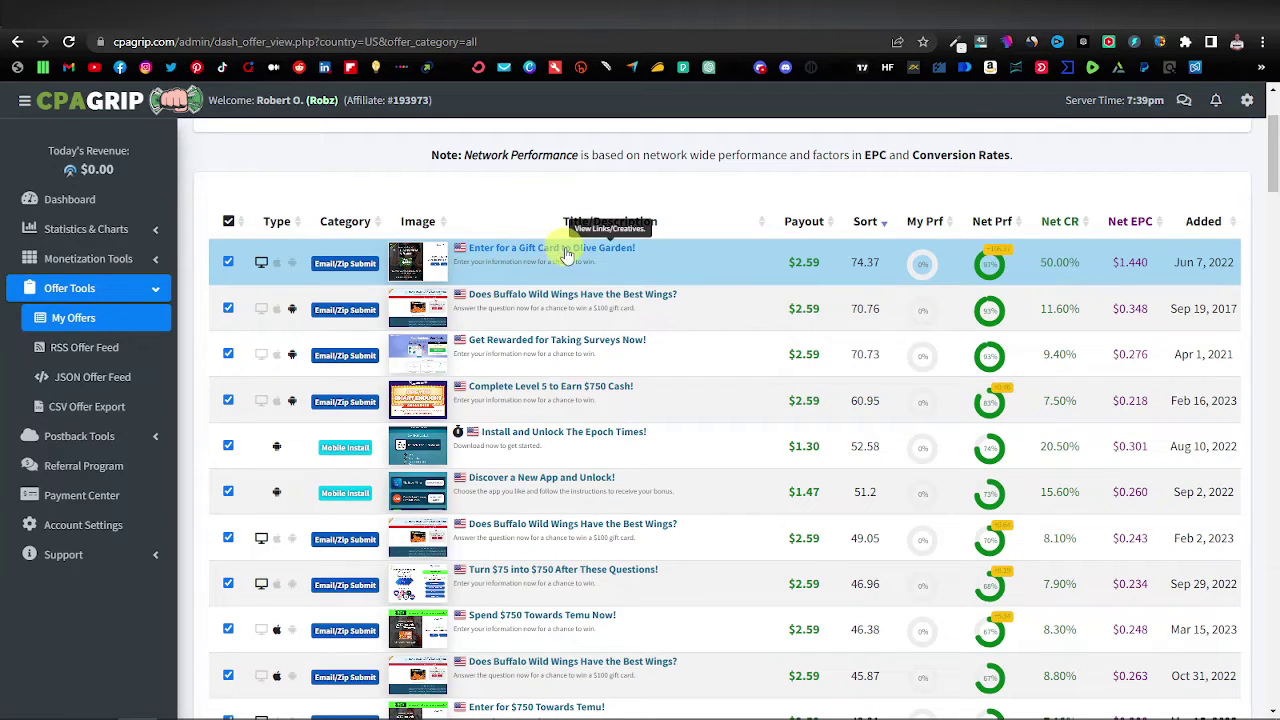
scroll(610, 253, down, 2)
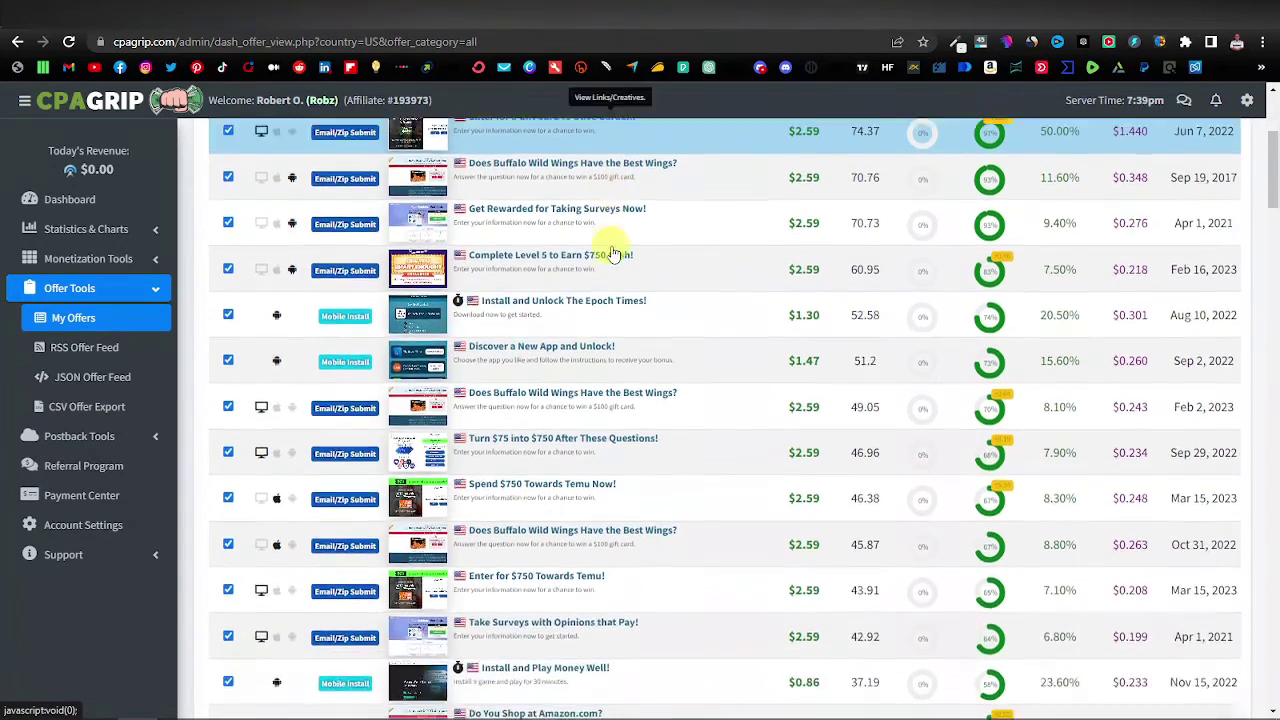
scroll(503, 323, down, 5)
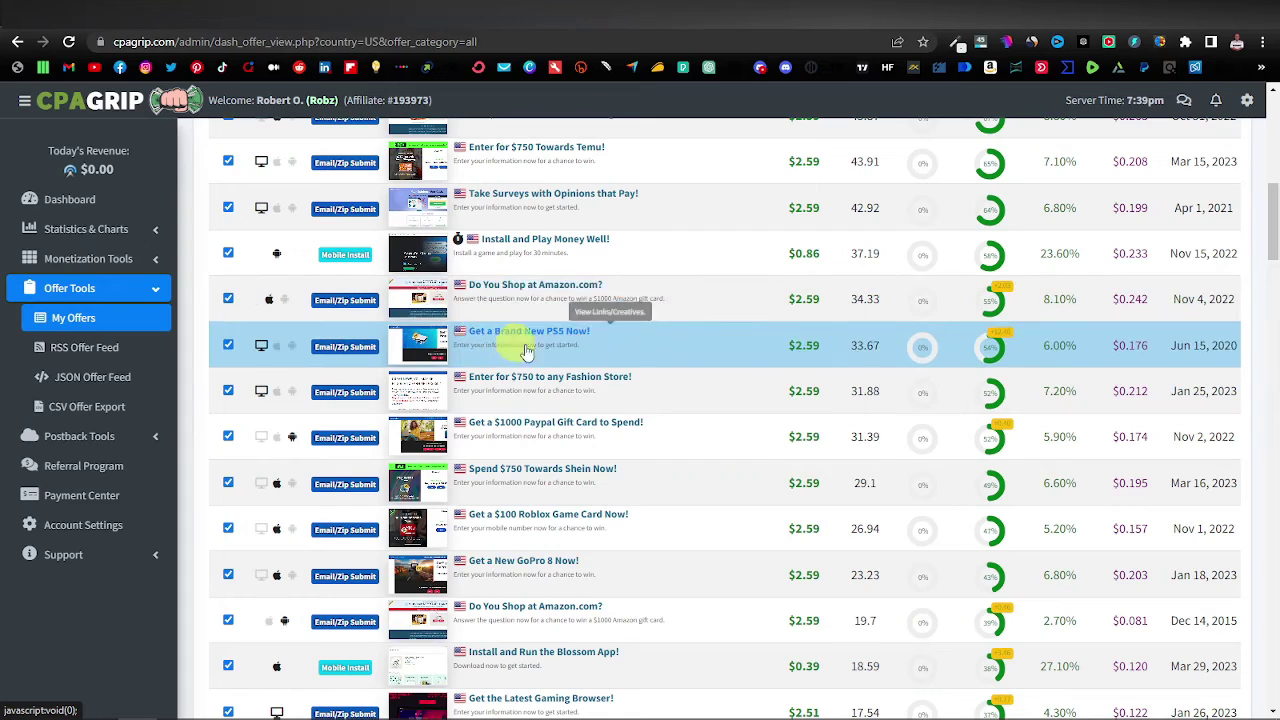
scroll(504, 515, down, 2)
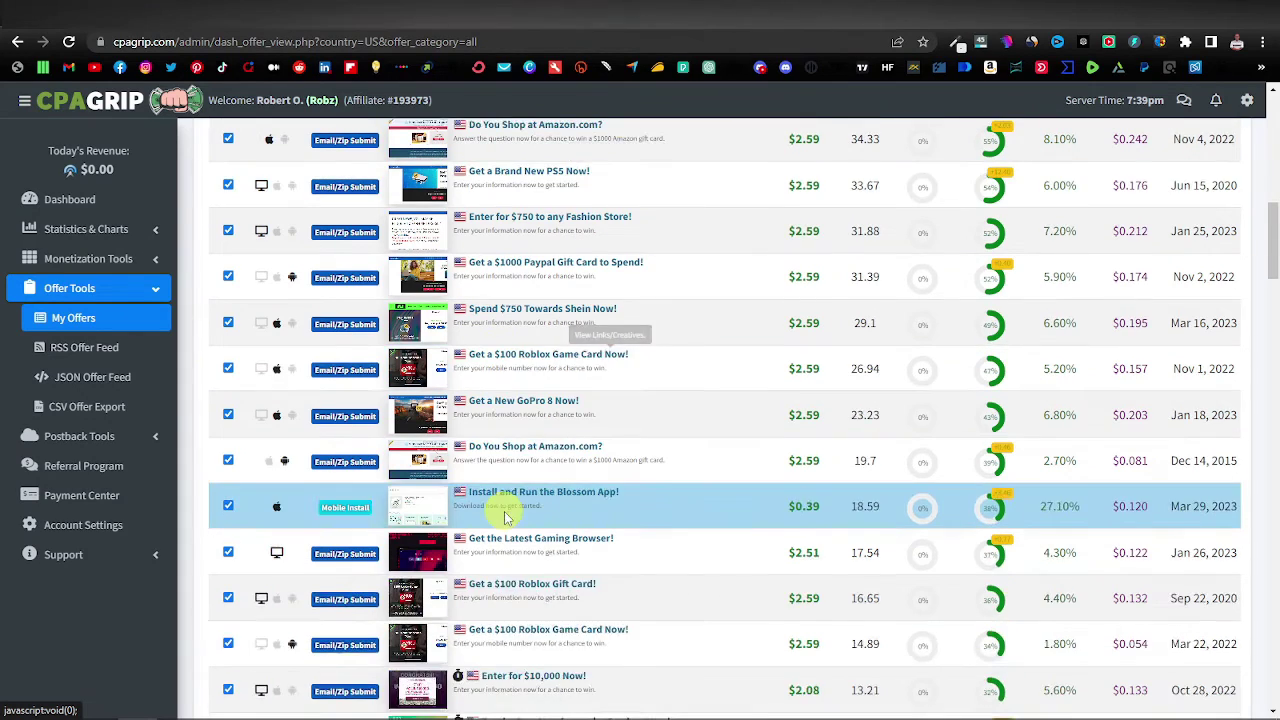
Filter the United States offers by the search term "gift".
scroll(504, 515, up, 9)
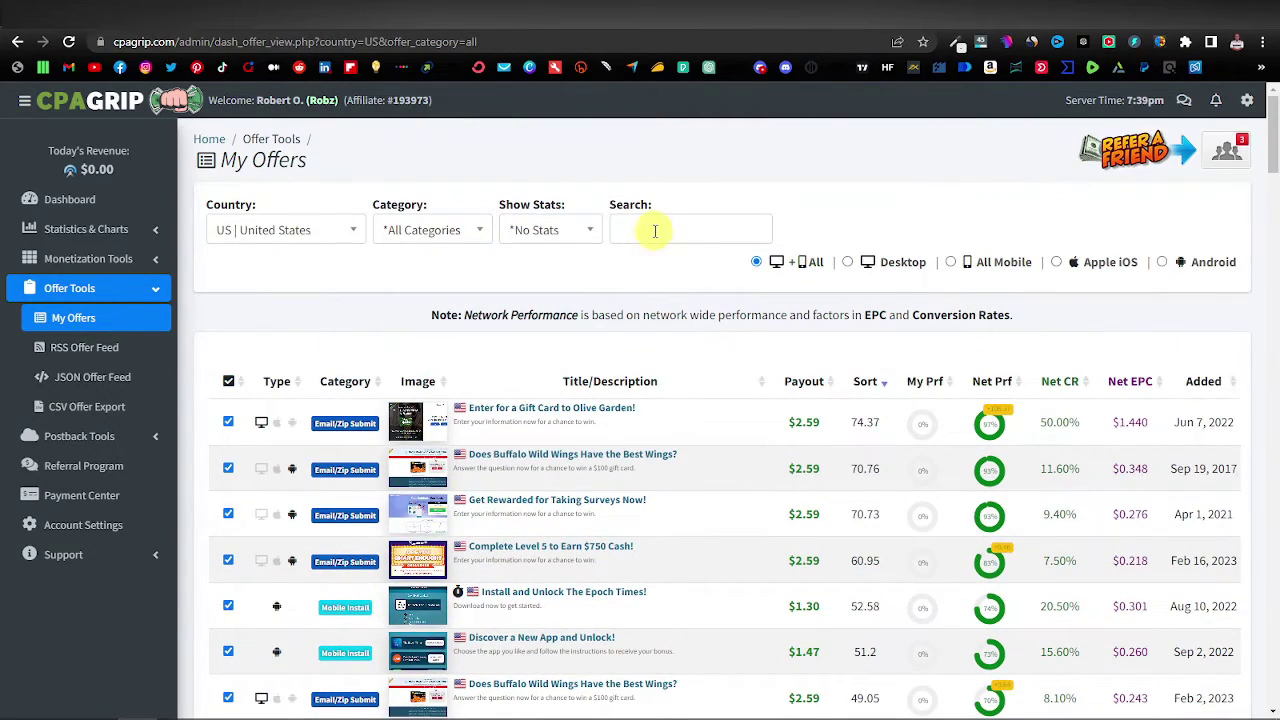
text(gift cards)
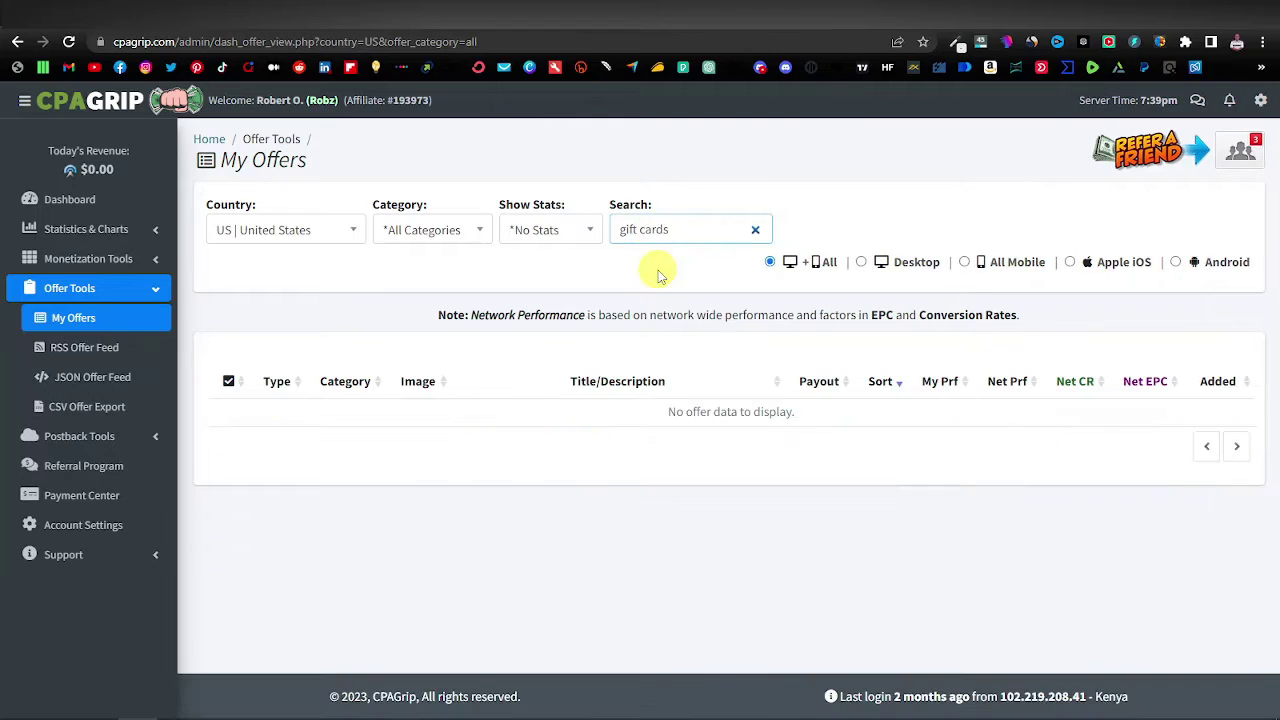
key(BackSpace)
key(BackSpace)
key(BackSpace)
key(BackSpace)
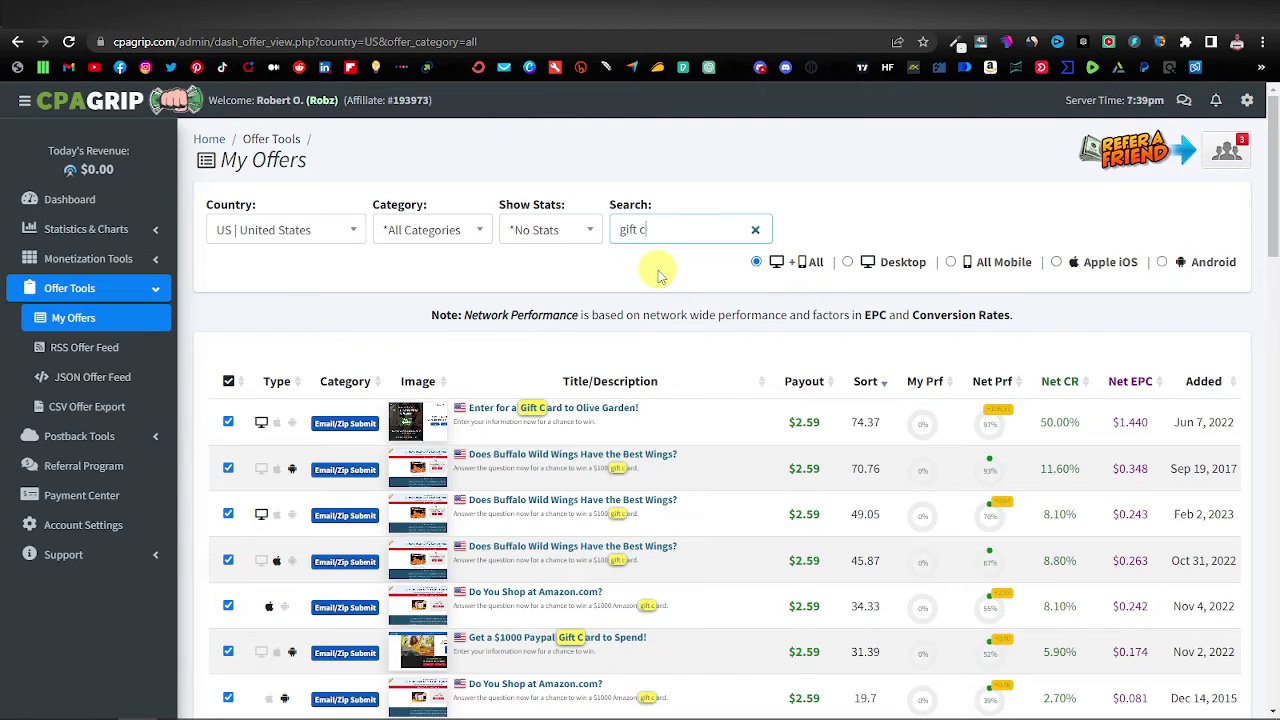
key(BackSpace)
key(BackSpace)
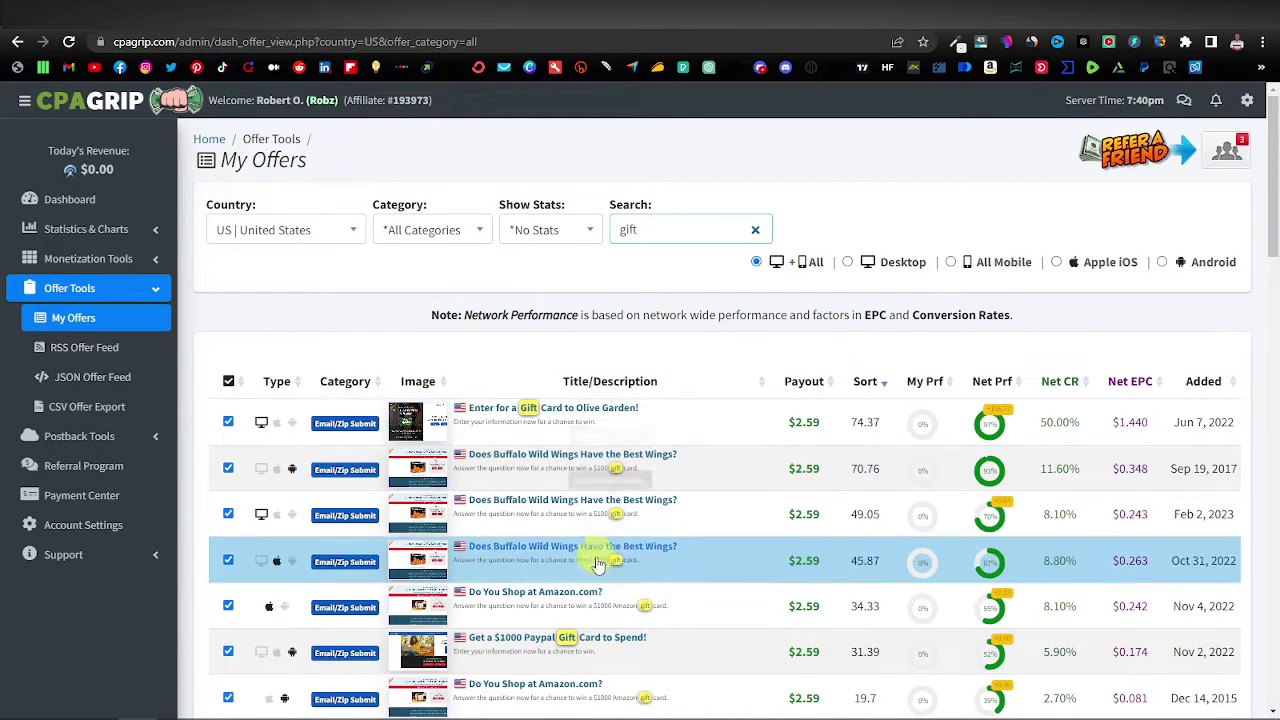
Look through the gift offers and open the details of "Enter for a Gift Card to Olive Garden!".
scroll(597, 565, down, 6)
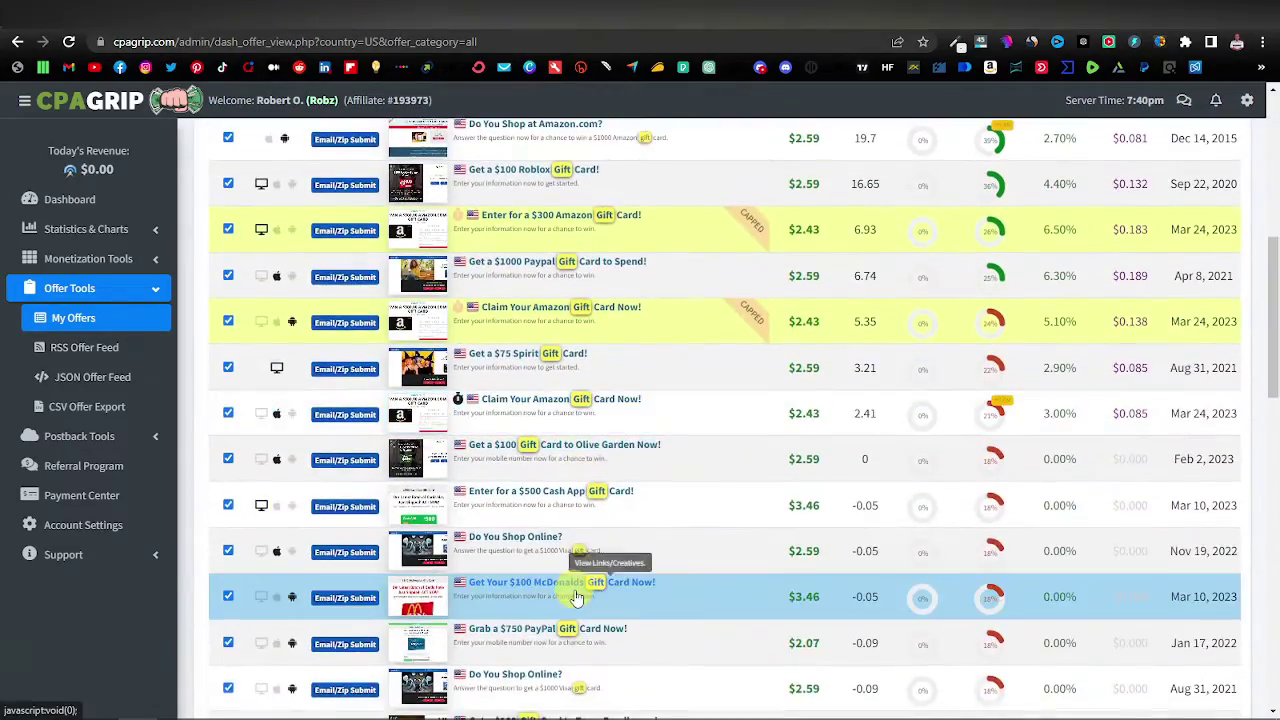
scroll(575, 597, up, 6)
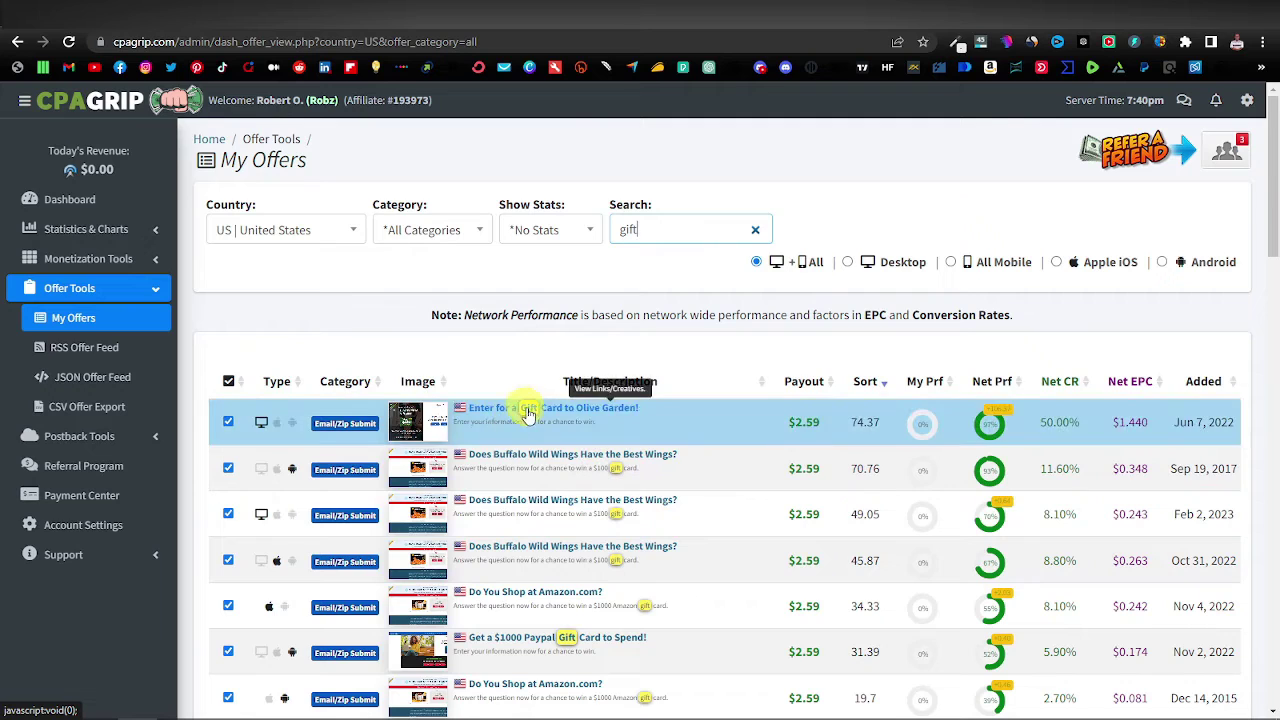
click(592, 408)
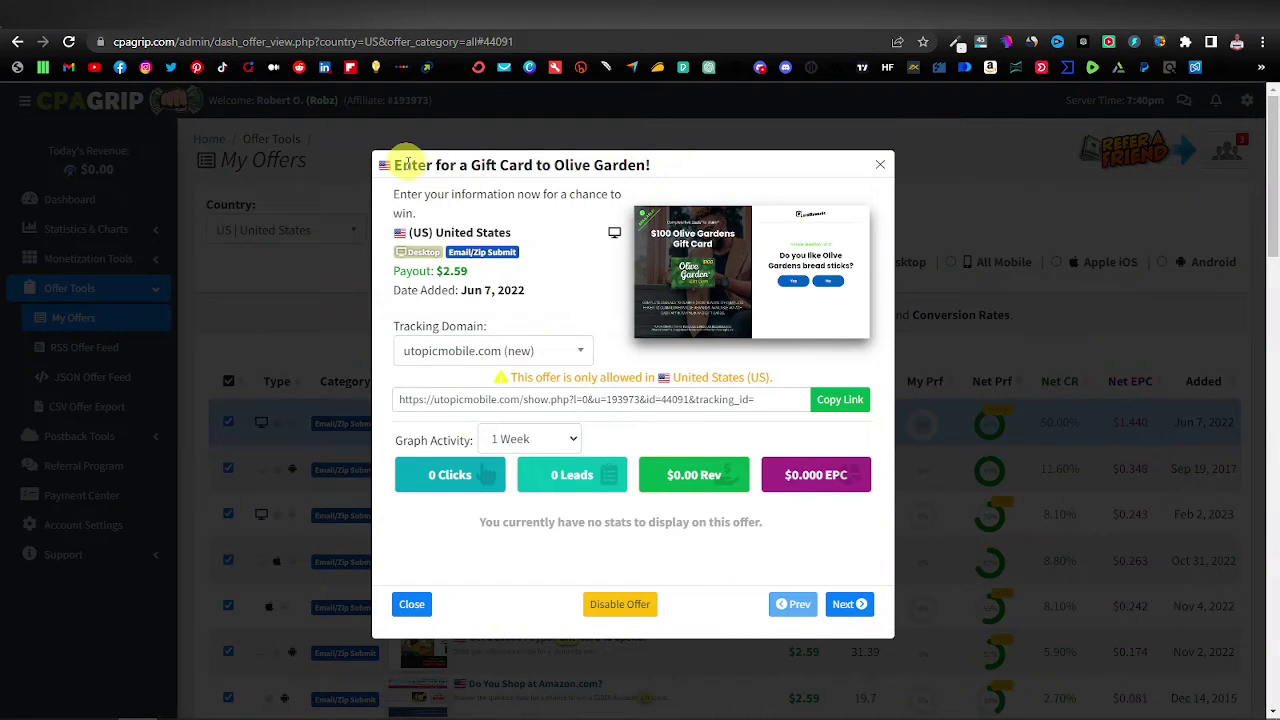
Copy the offer title "Enter for a Gift Card to Olive Garden!" into the first Description cell in Google Sheets and fit the column to it.
drag(398, 162, 680, 171)
right_click(582, 166)
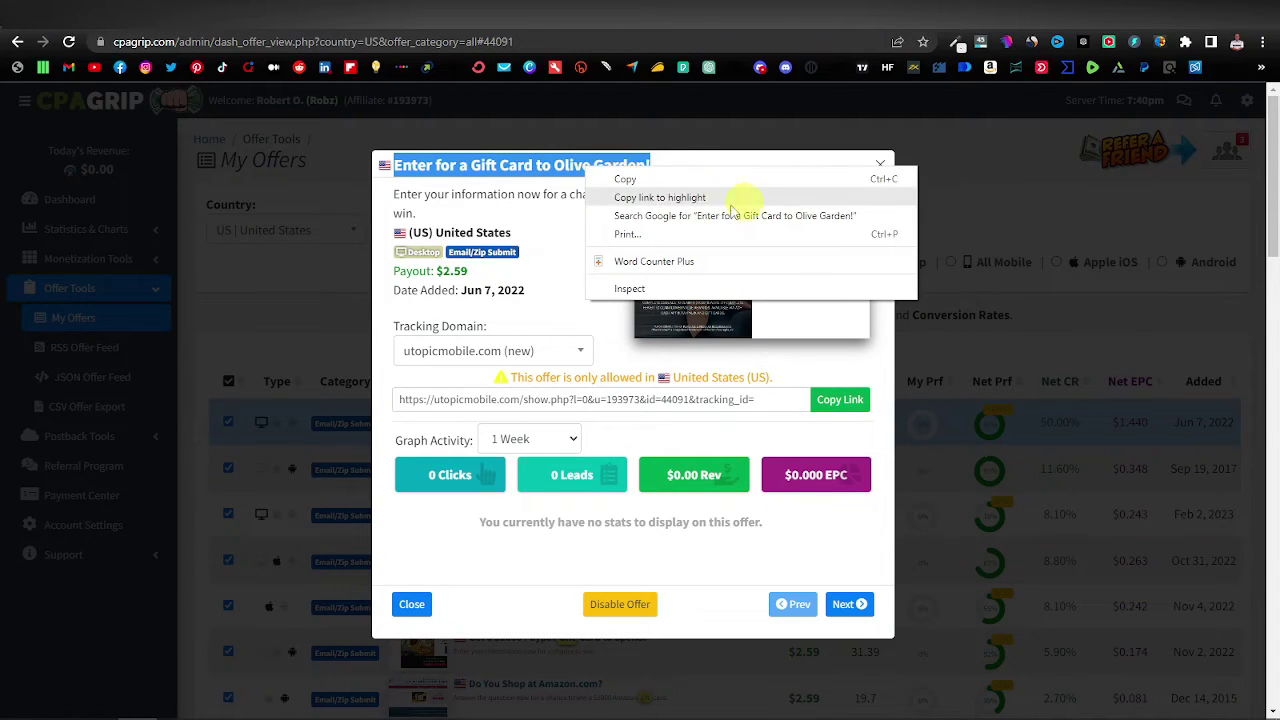
click(652, 180)
click(265, 15)
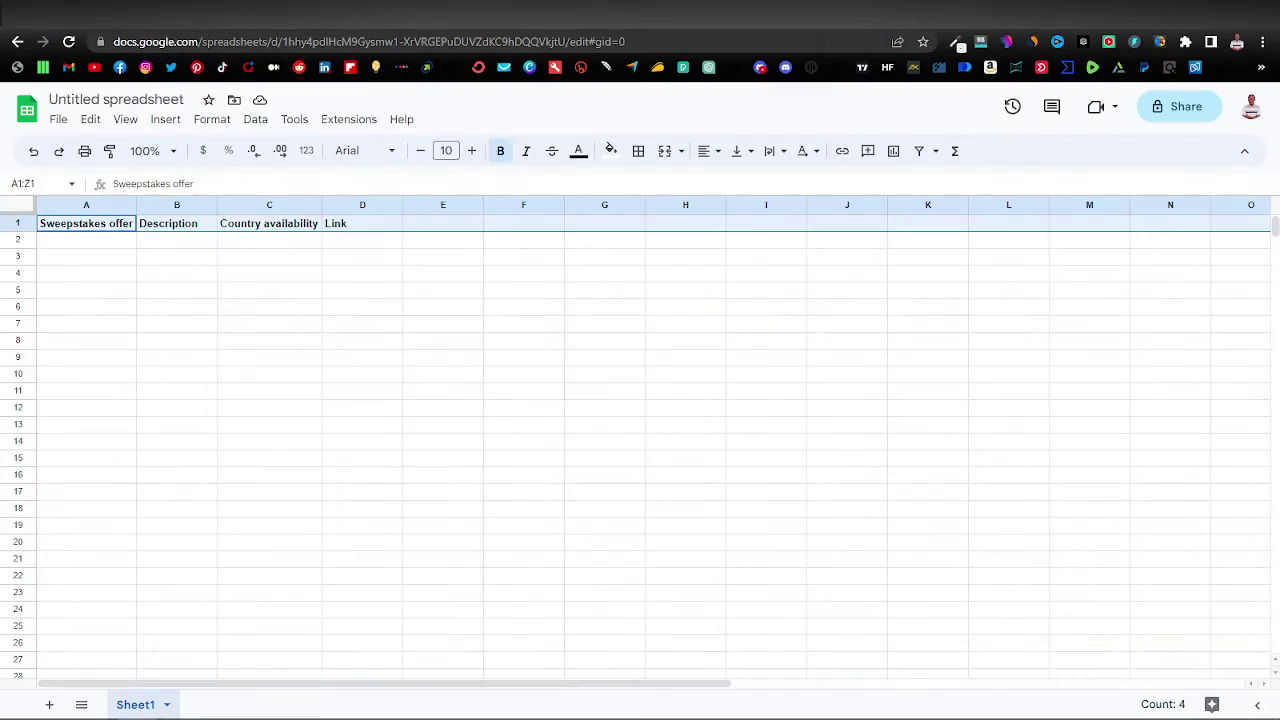
click(58, 247)
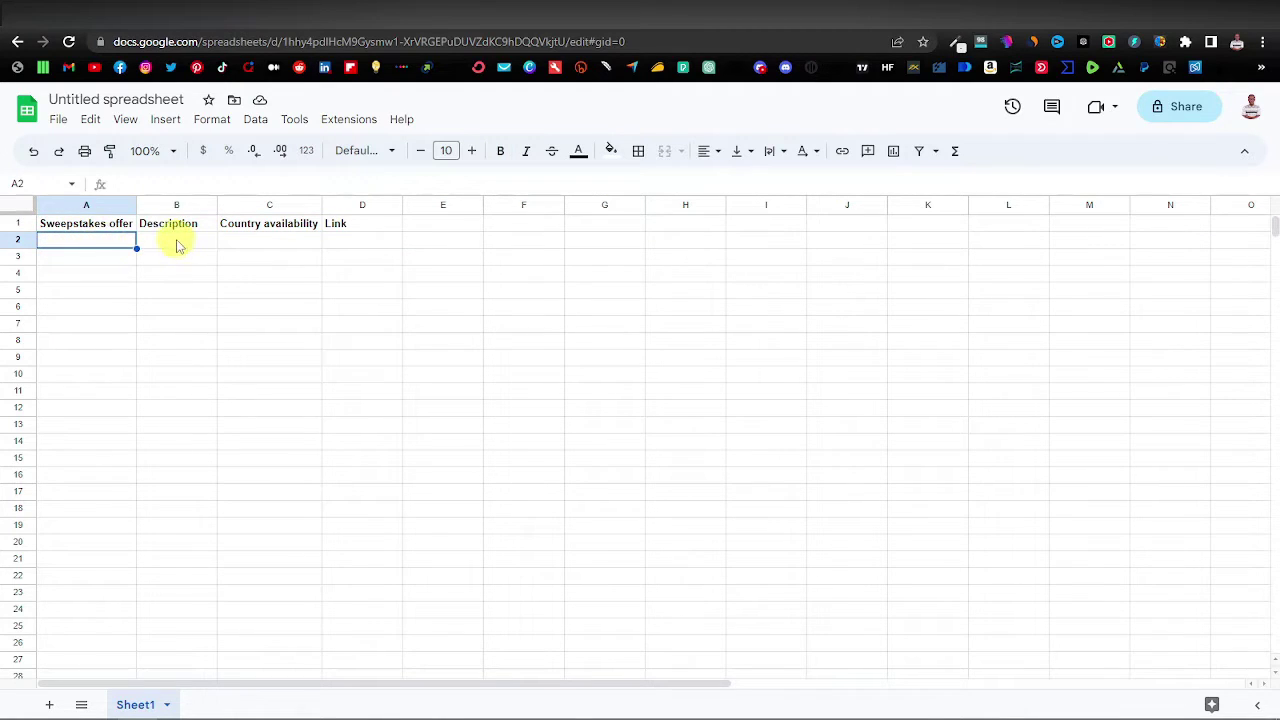
click(172, 243)
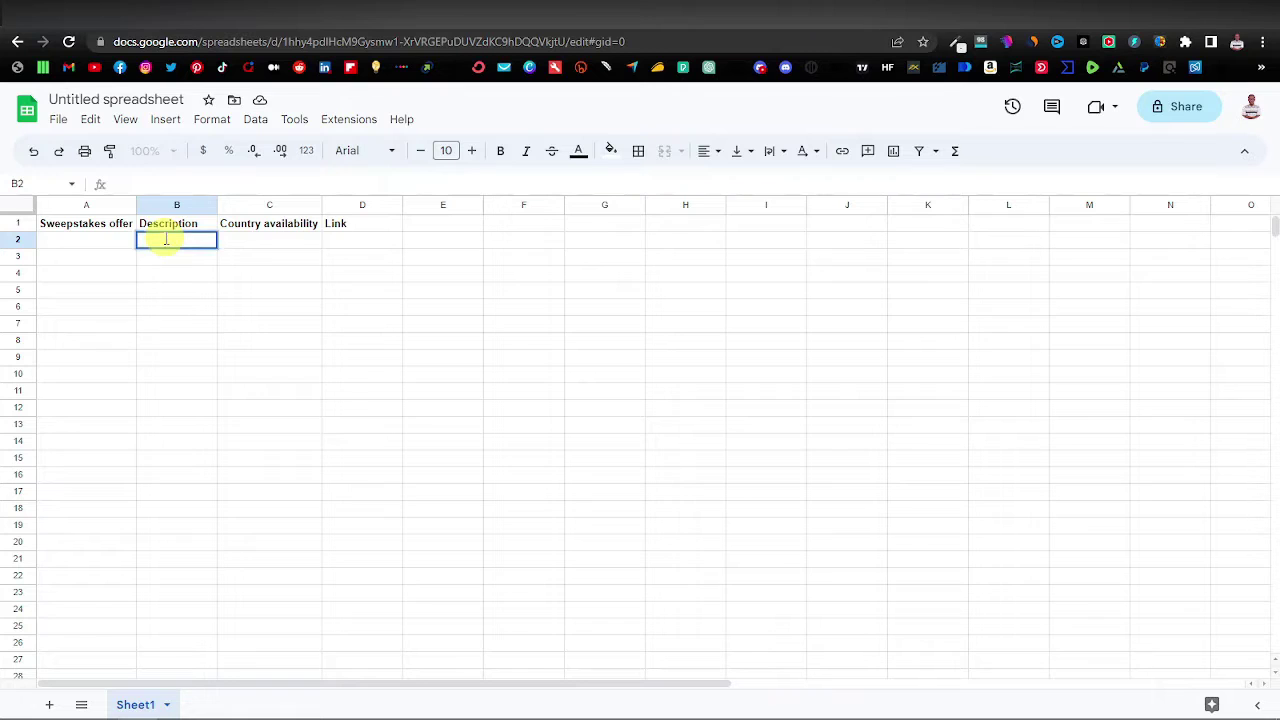
right_click(167, 242)
click(238, 315)
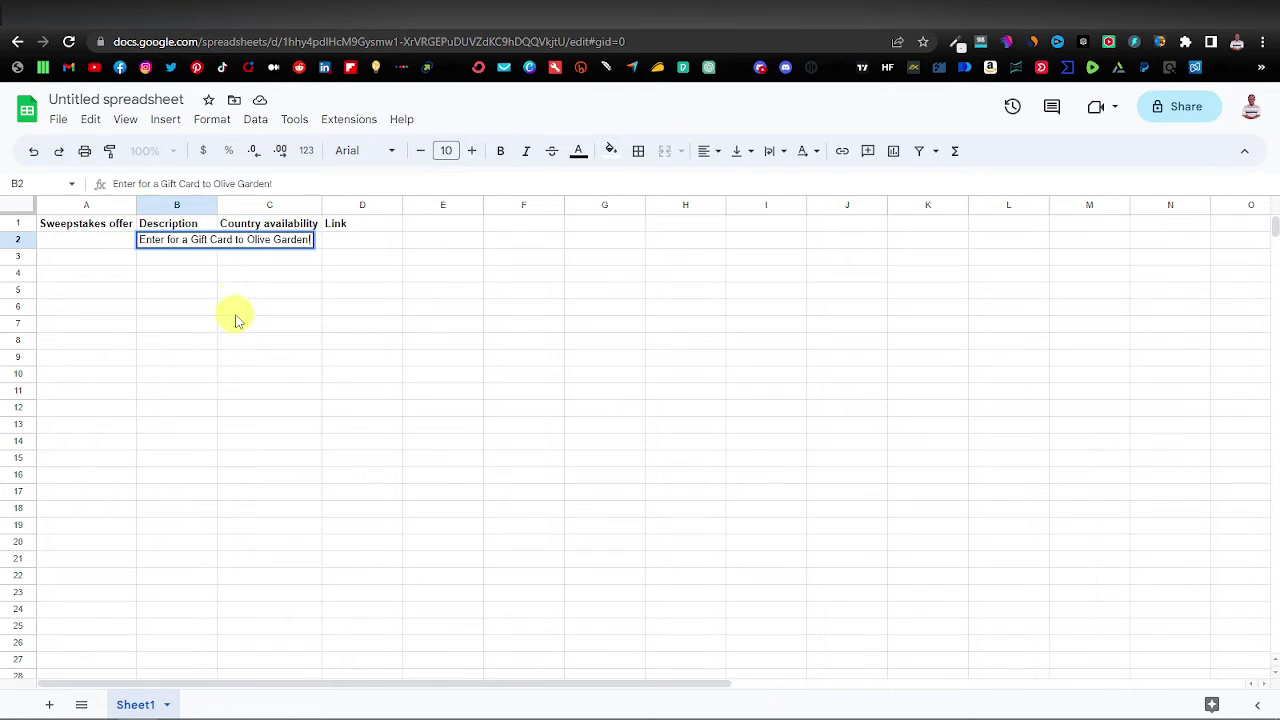
double_click(218, 205)
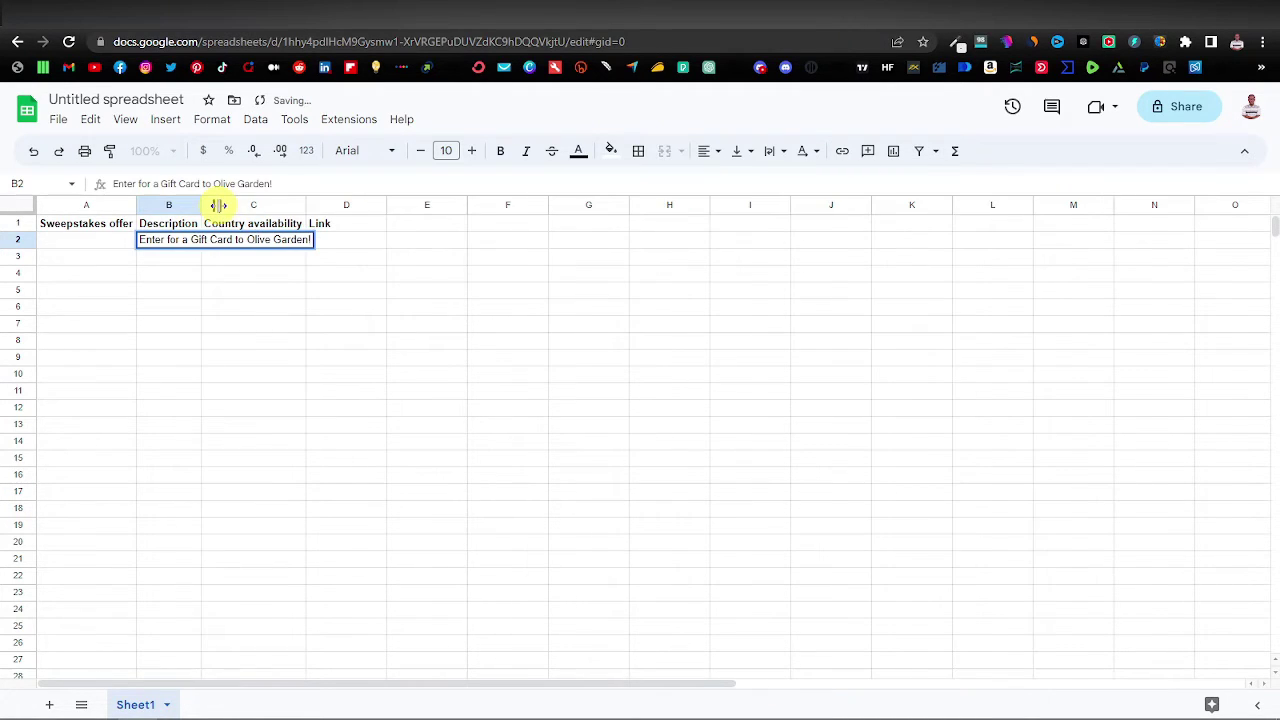
click(225, 288)
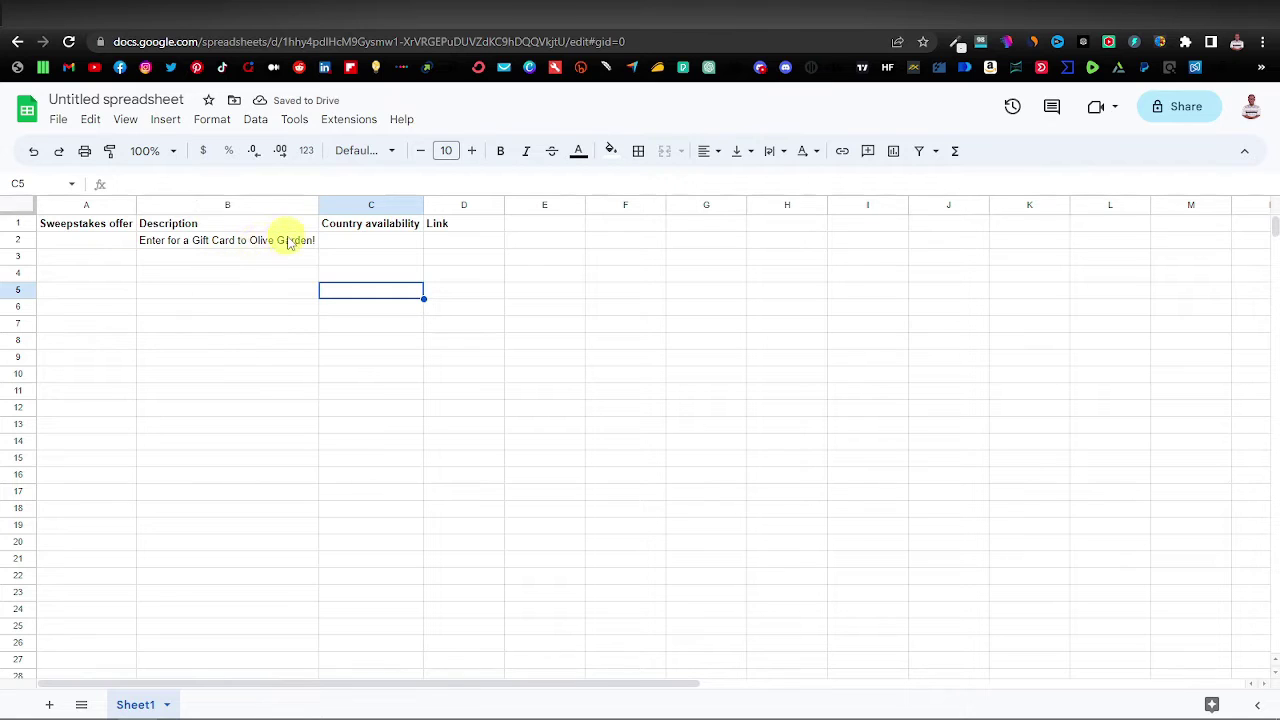
Copy "Olive Garden" from the description text into the Sweepstakes offer cell of the same row.
click(254, 226)
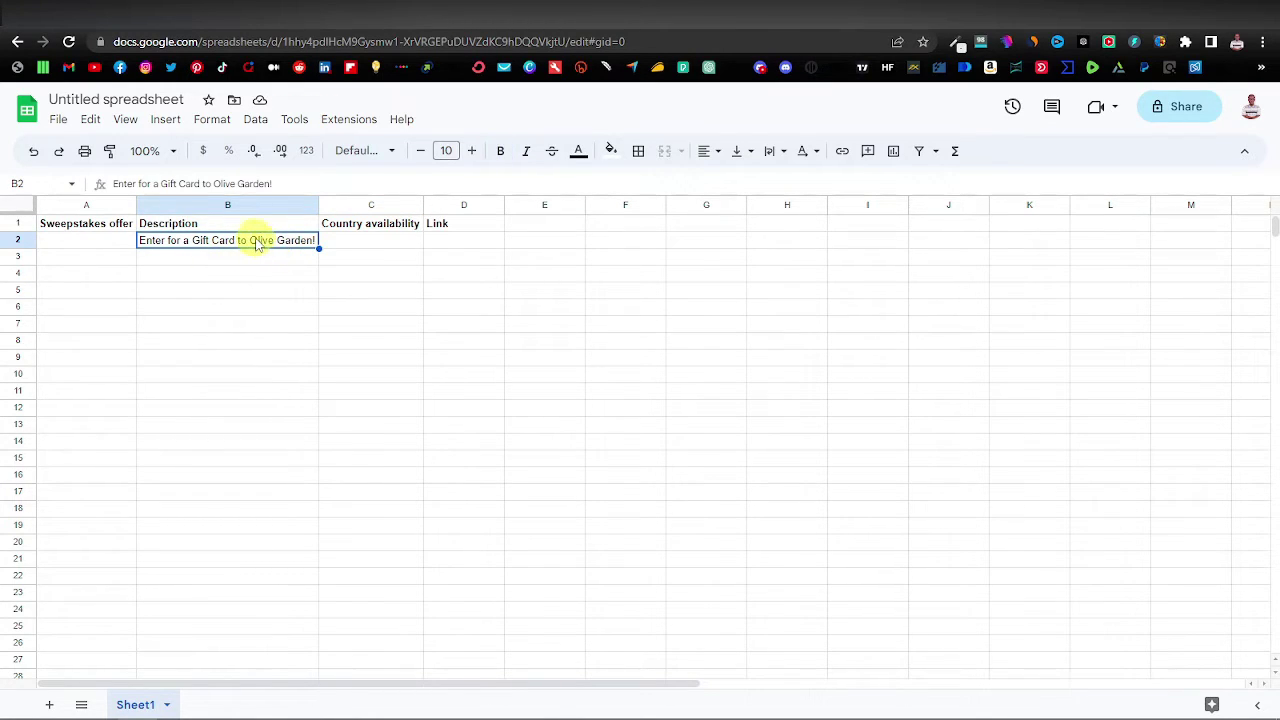
double_click(258, 242)
drag(249, 238, 308, 241)
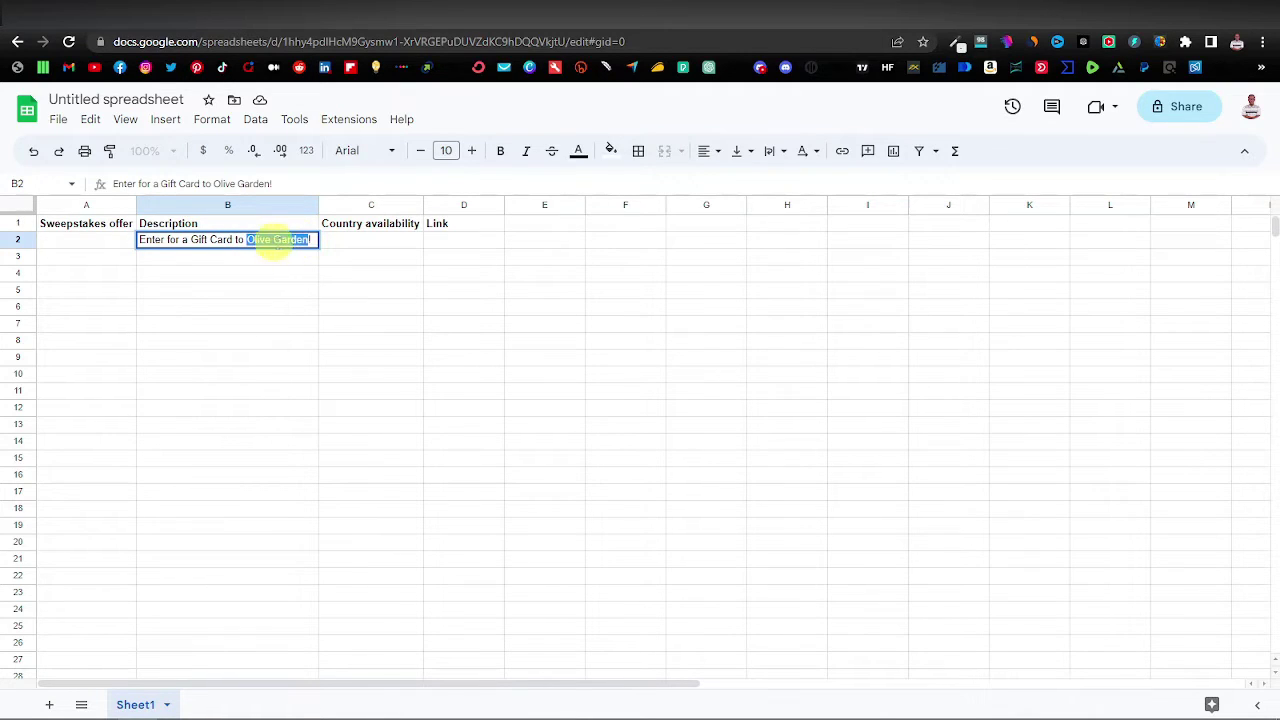
right_click(287, 241)
click(328, 300)
click(66, 245)
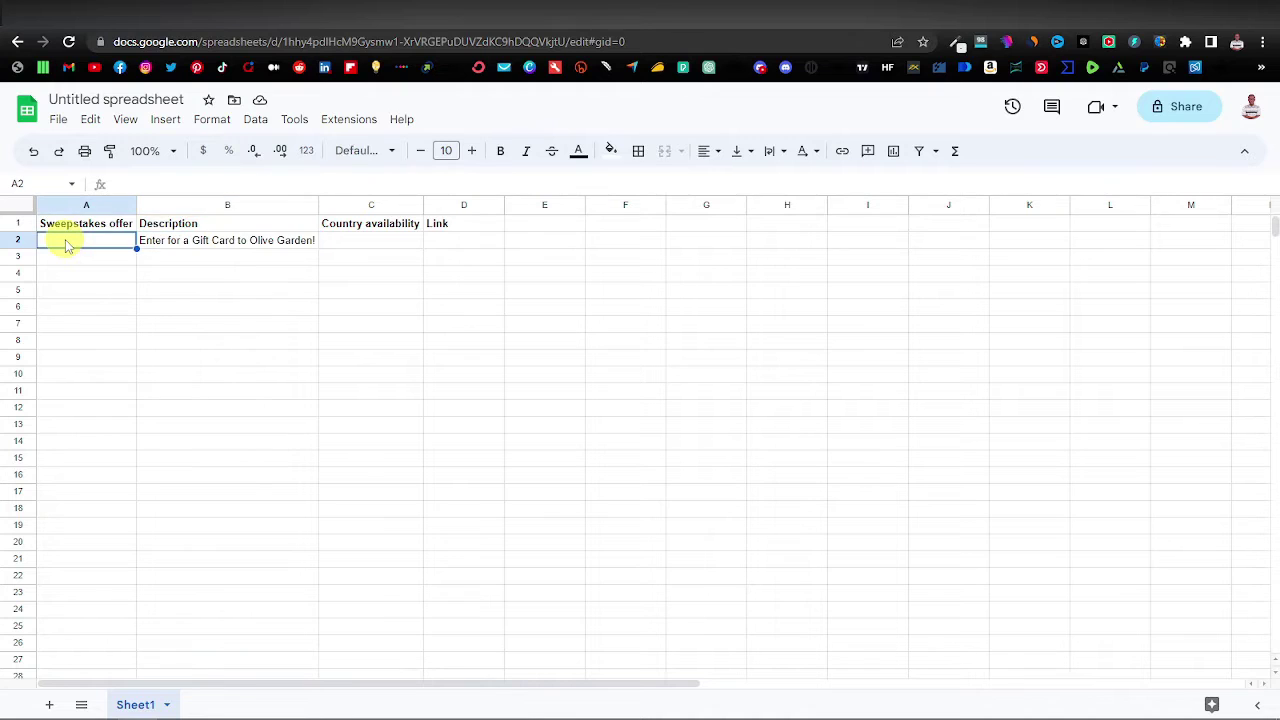
double_click(64, 243)
right_click(66, 240)
click(106, 364)
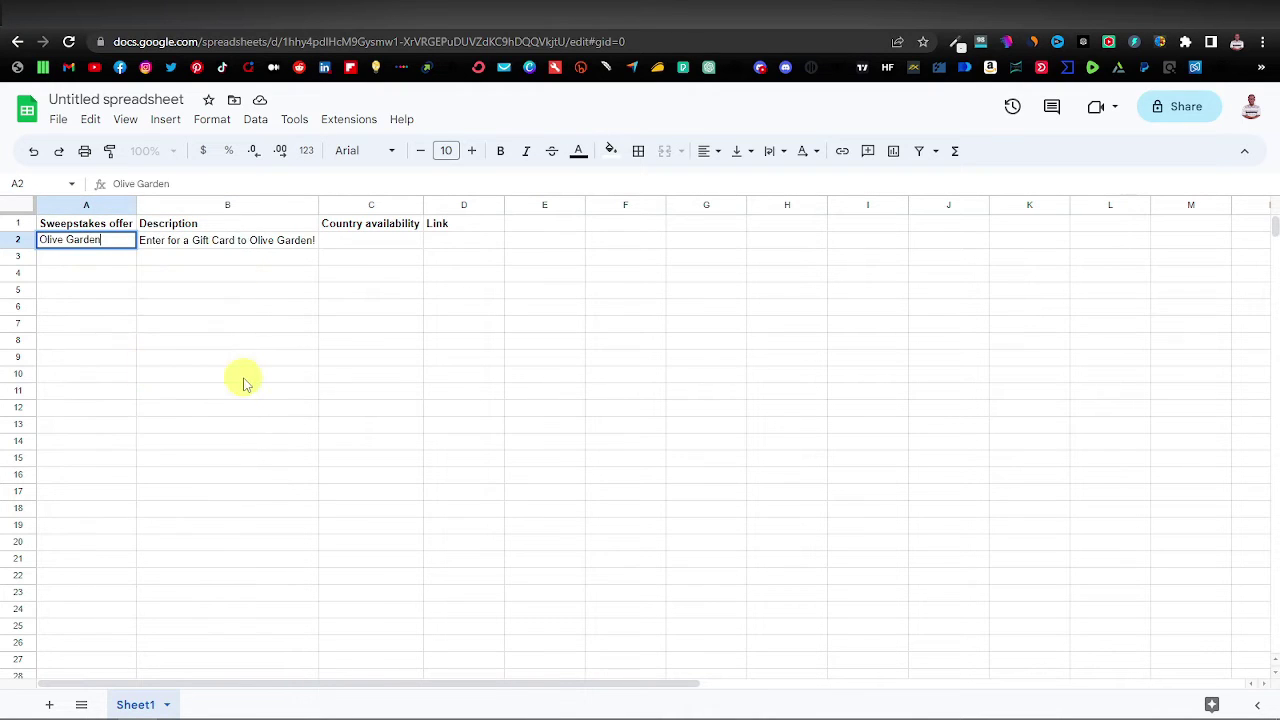
Enter "Available in US" as the country availability of the Olive Garden offer.
click(358, 243)
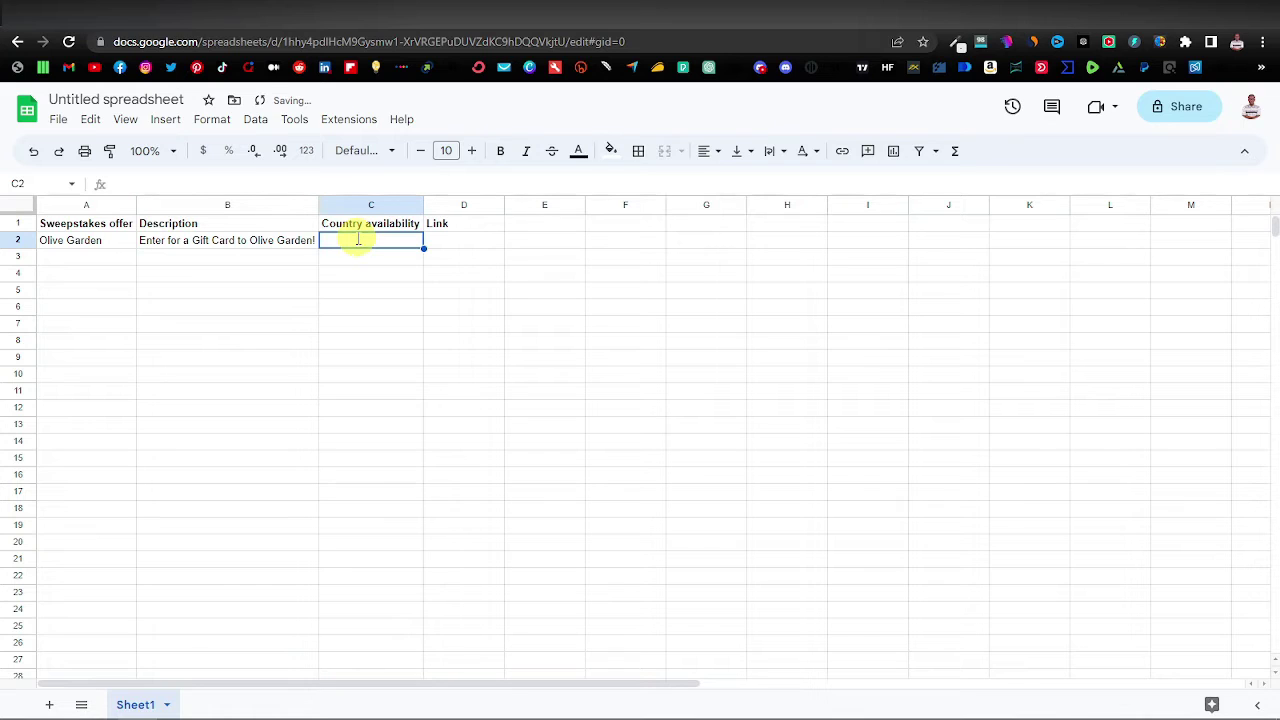
text(Ava)
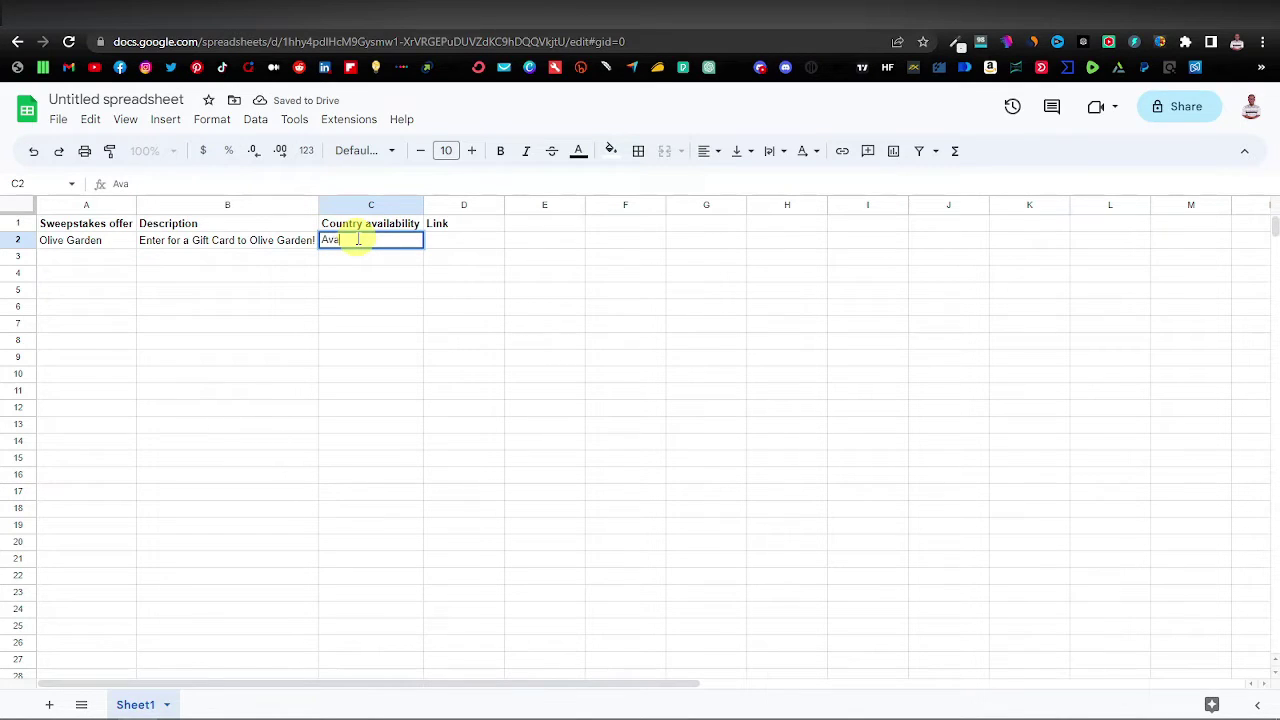
text(ilable in US)
Copy the Olive Garden offer's link from CPAGrip into the Link cell of its row and fit the column width to it.
click(451, 243)
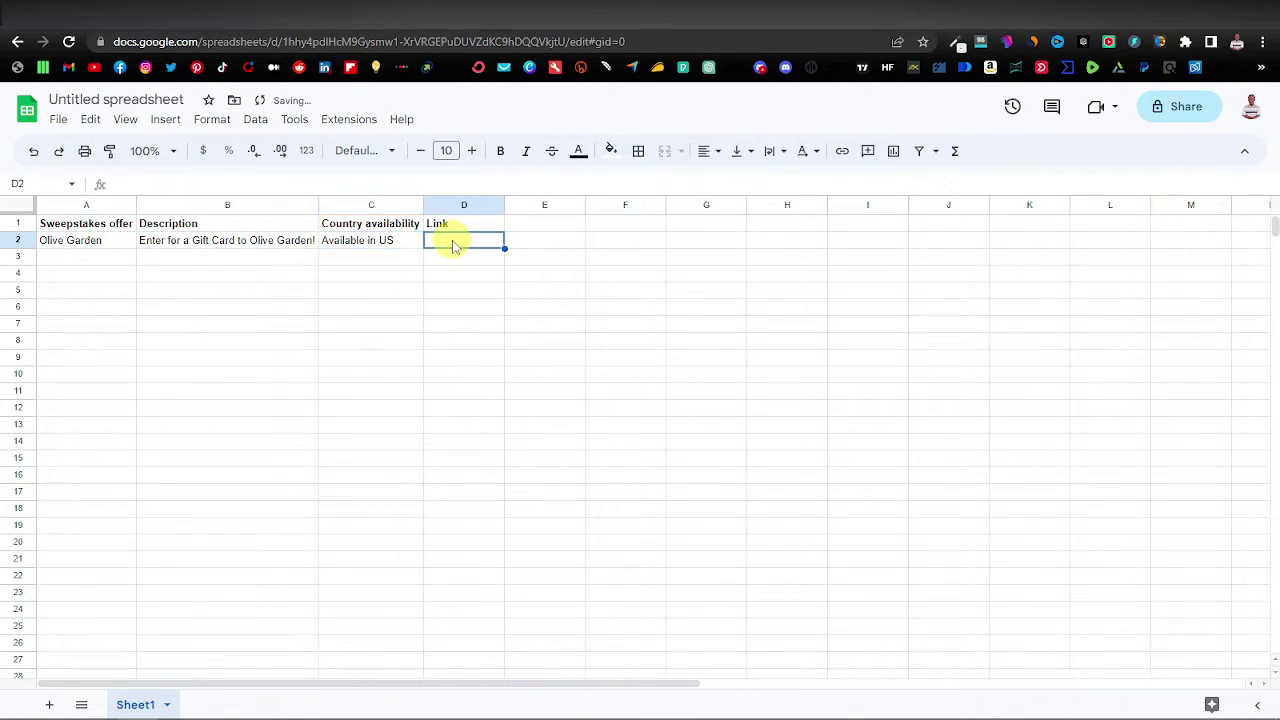
key(ctrl+Tab)
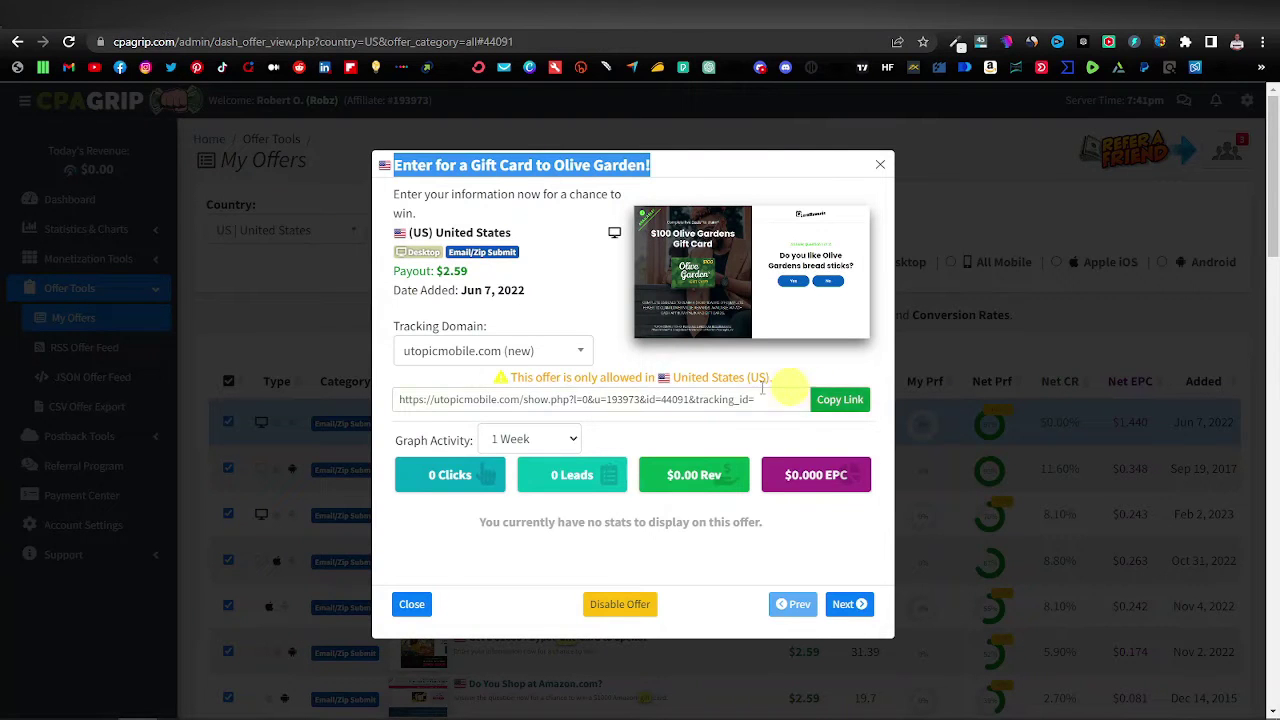
click(840, 400)
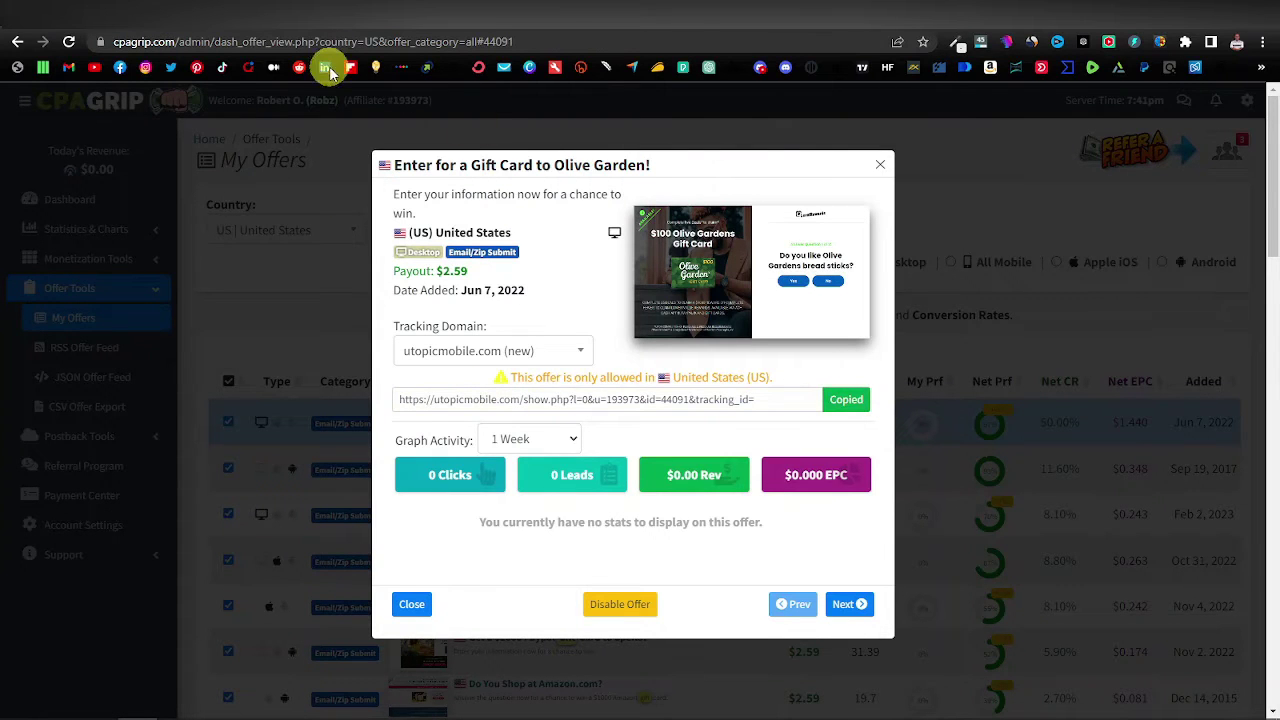
key(ctrl+shift+Tab)
right_click(452, 248)
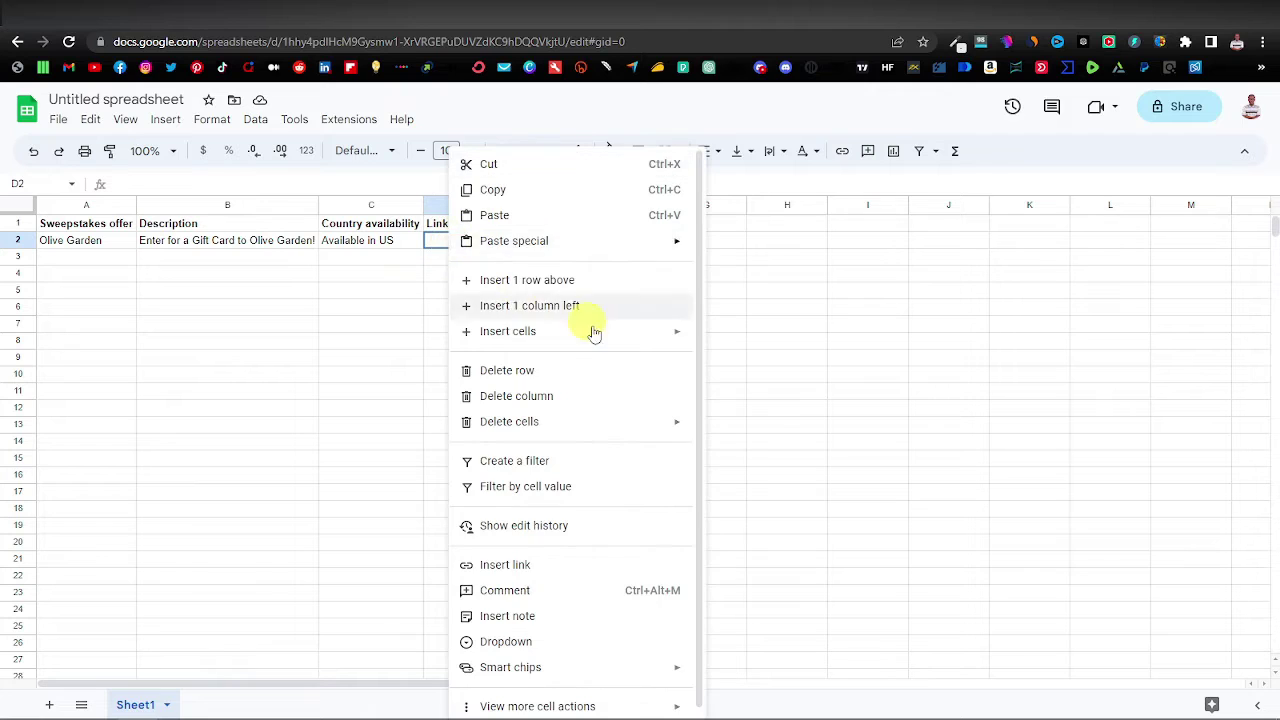
click(516, 215)
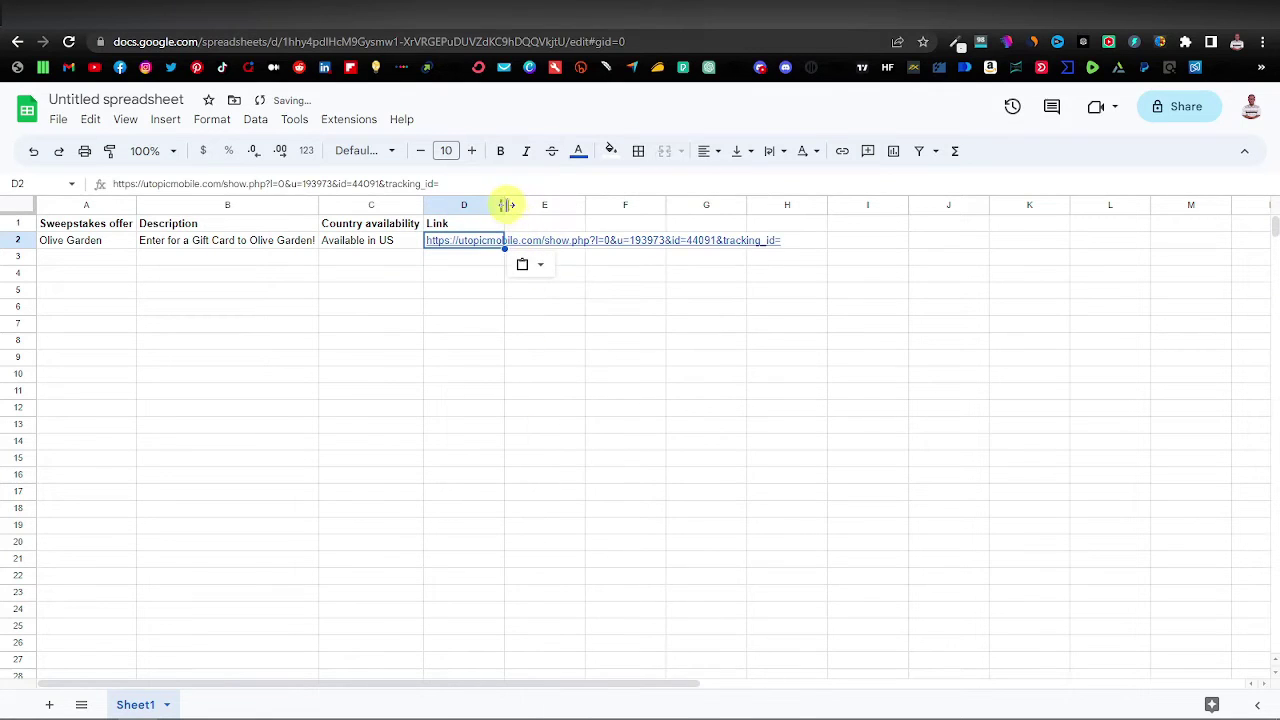
double_click(507, 205)
click(460, 357)
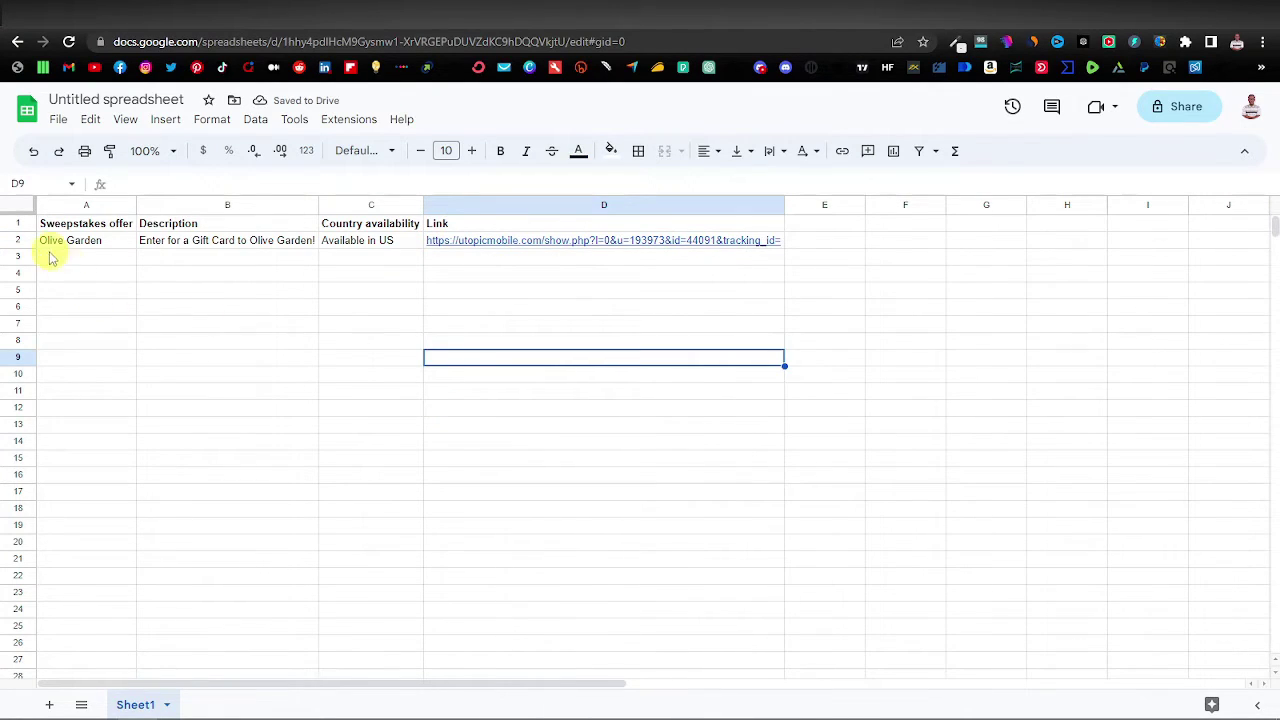
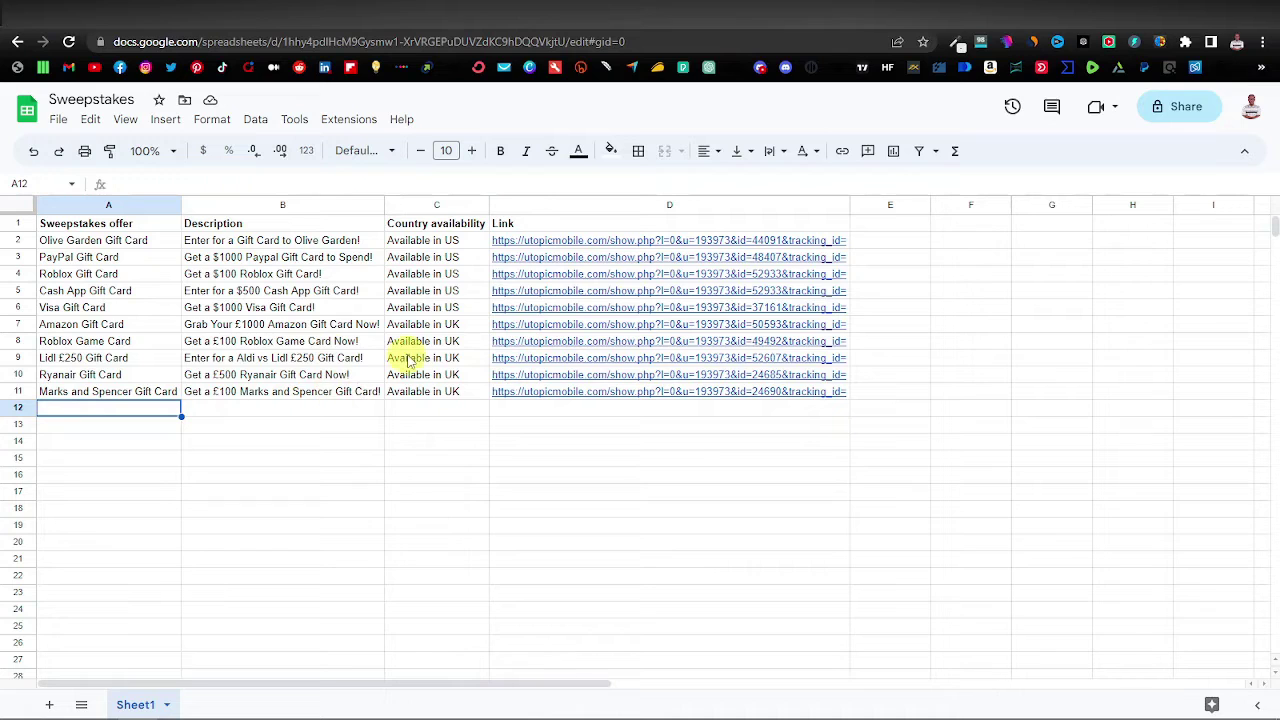
Copy the share link of the Sweepstakes spreadsheet and switch to the SpreadSimple website.
click(1185, 110)
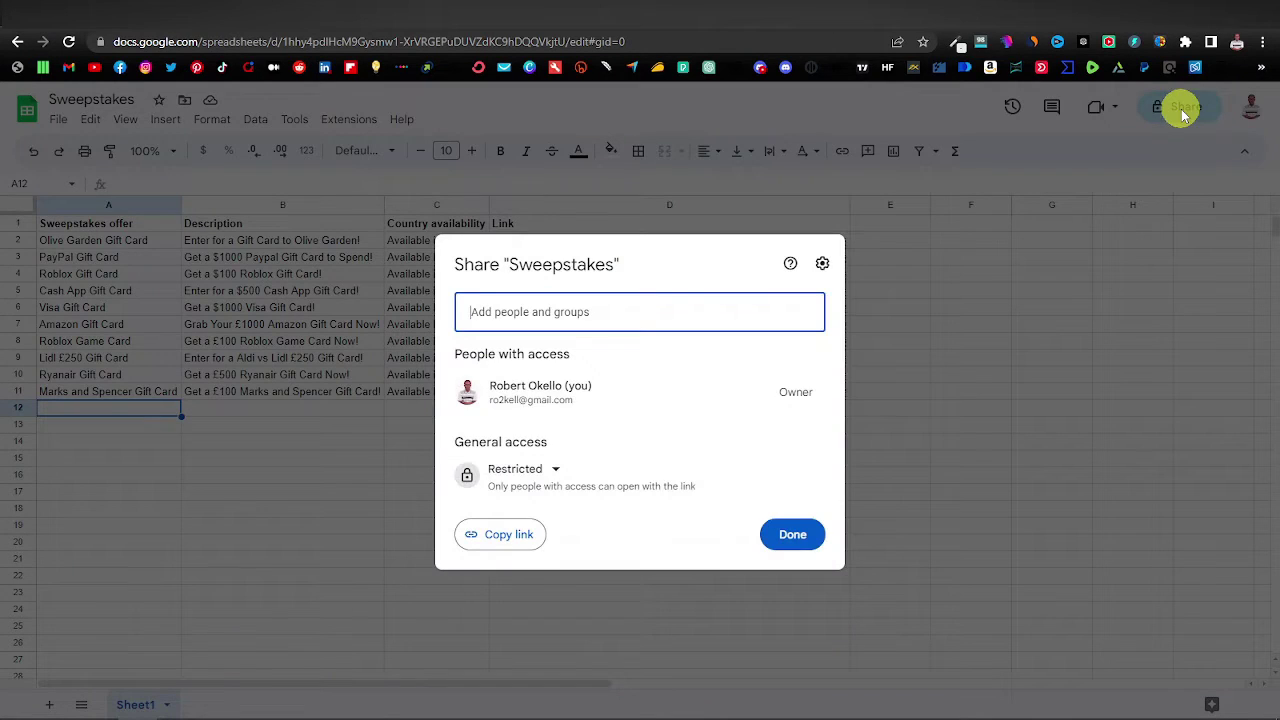
click(510, 535)
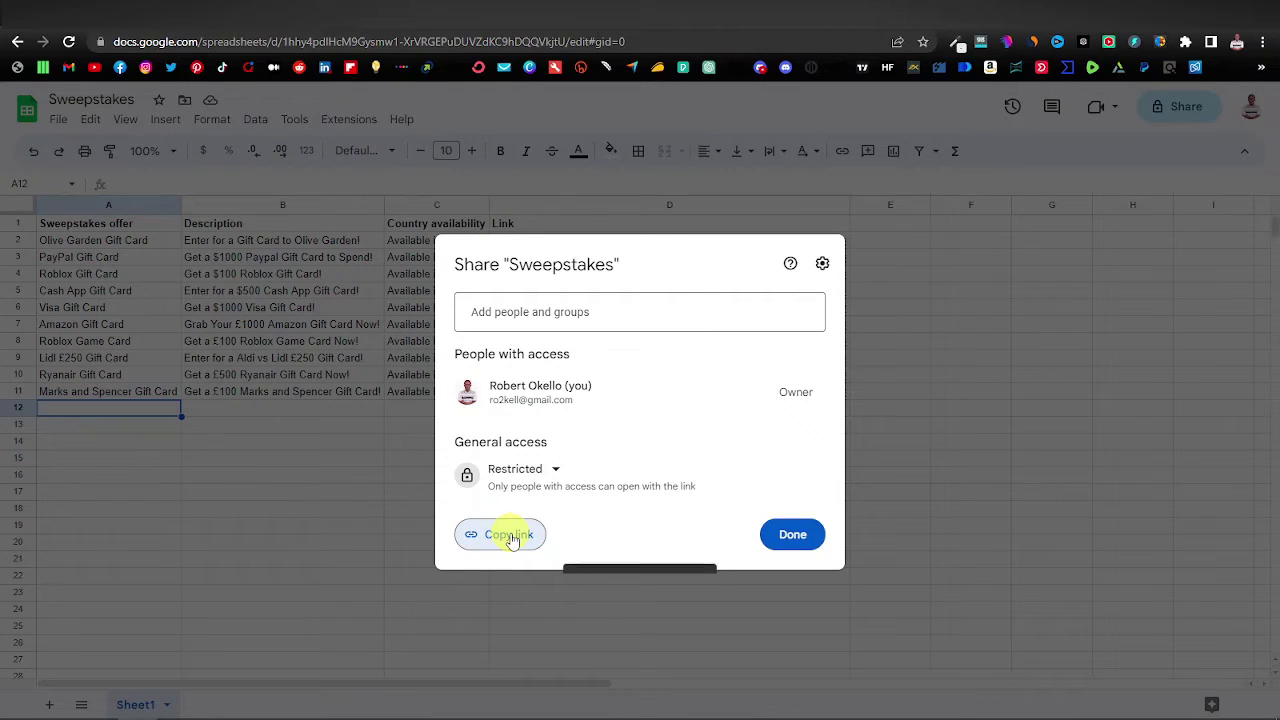
click(420, 15)
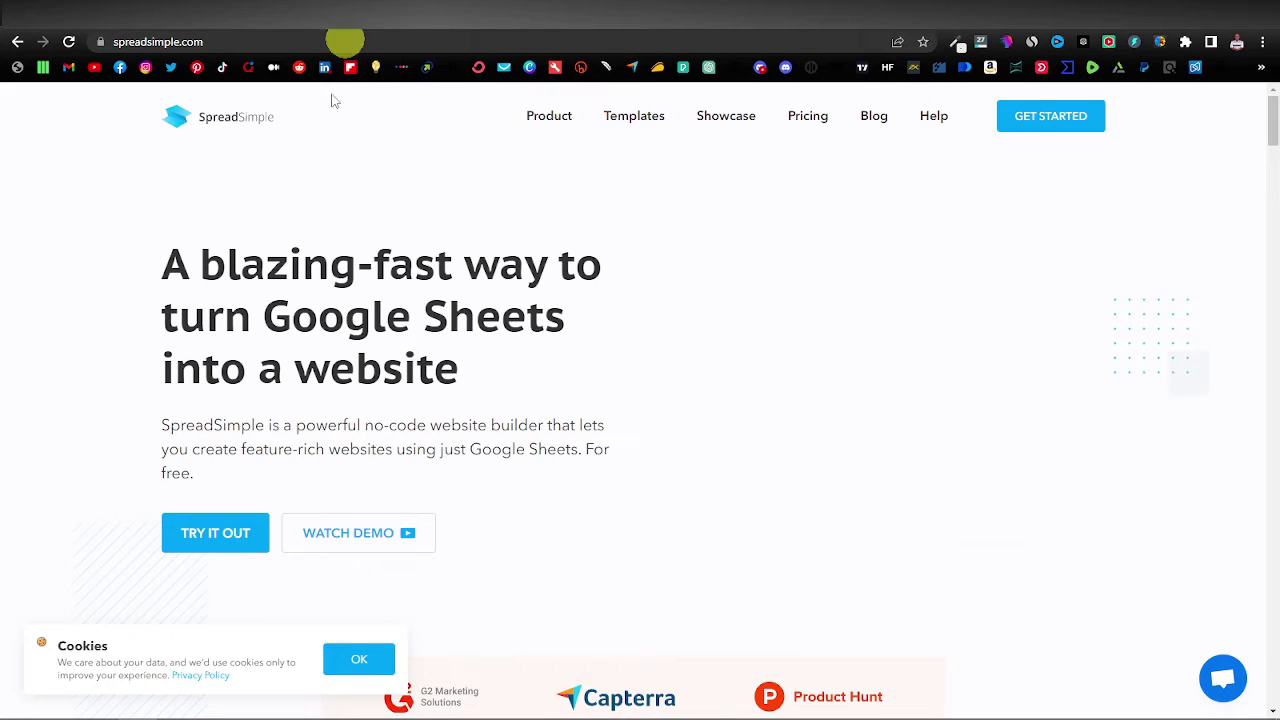
click(143, 40)
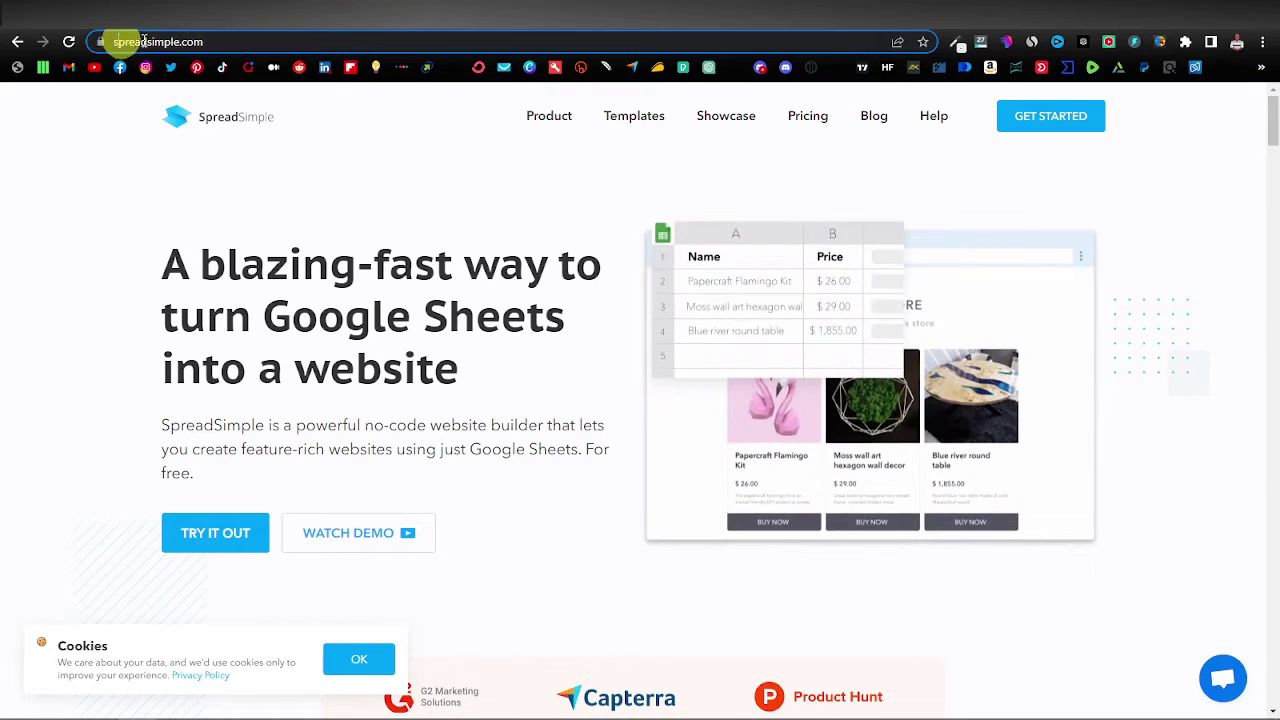
click(381, 146)
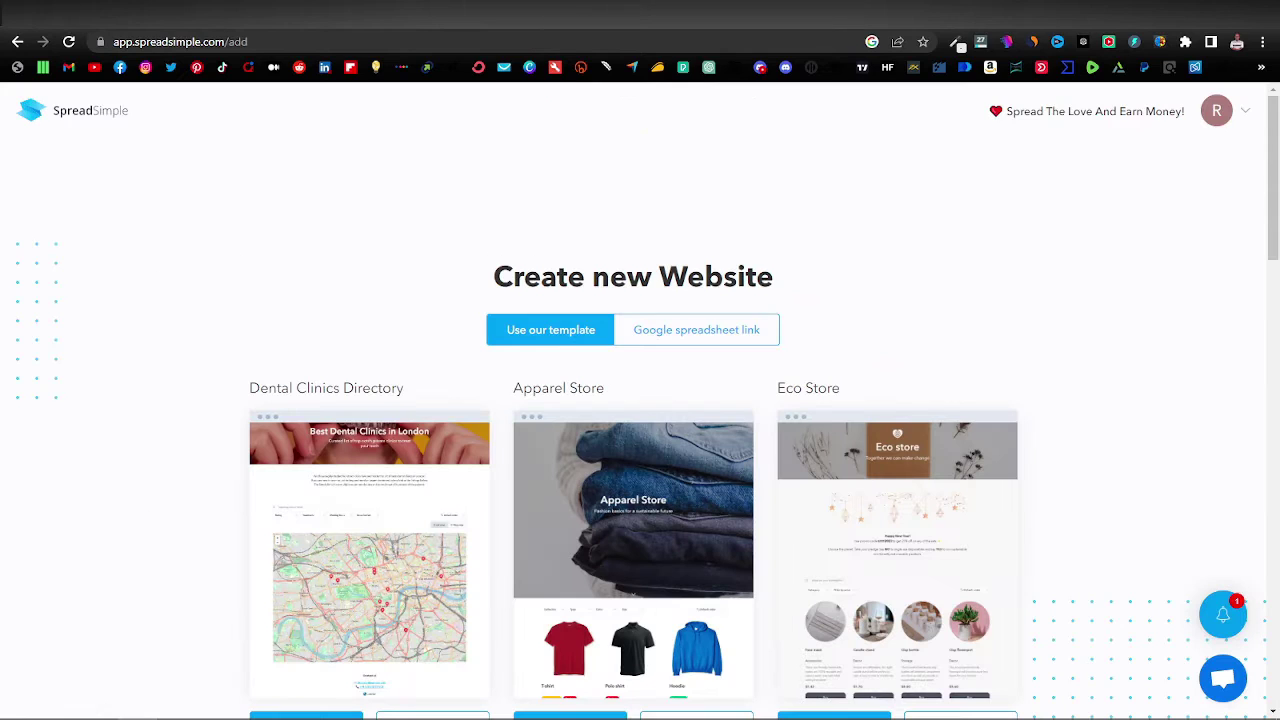
Look through the website templates on the Create new Website page for a layout suited to listing sweepstakes offers.
scroll(443, 200, down, 3)
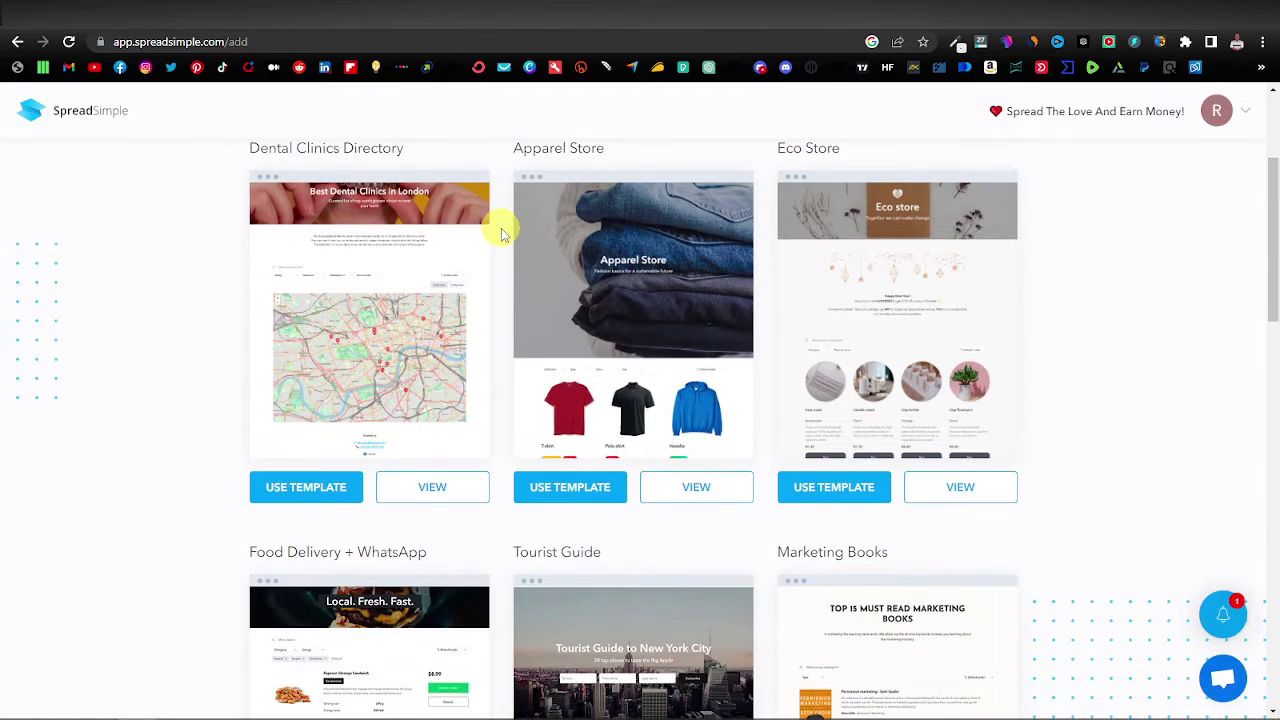
scroll(495, 229, up, 1)
scroll(571, 366, down, 4)
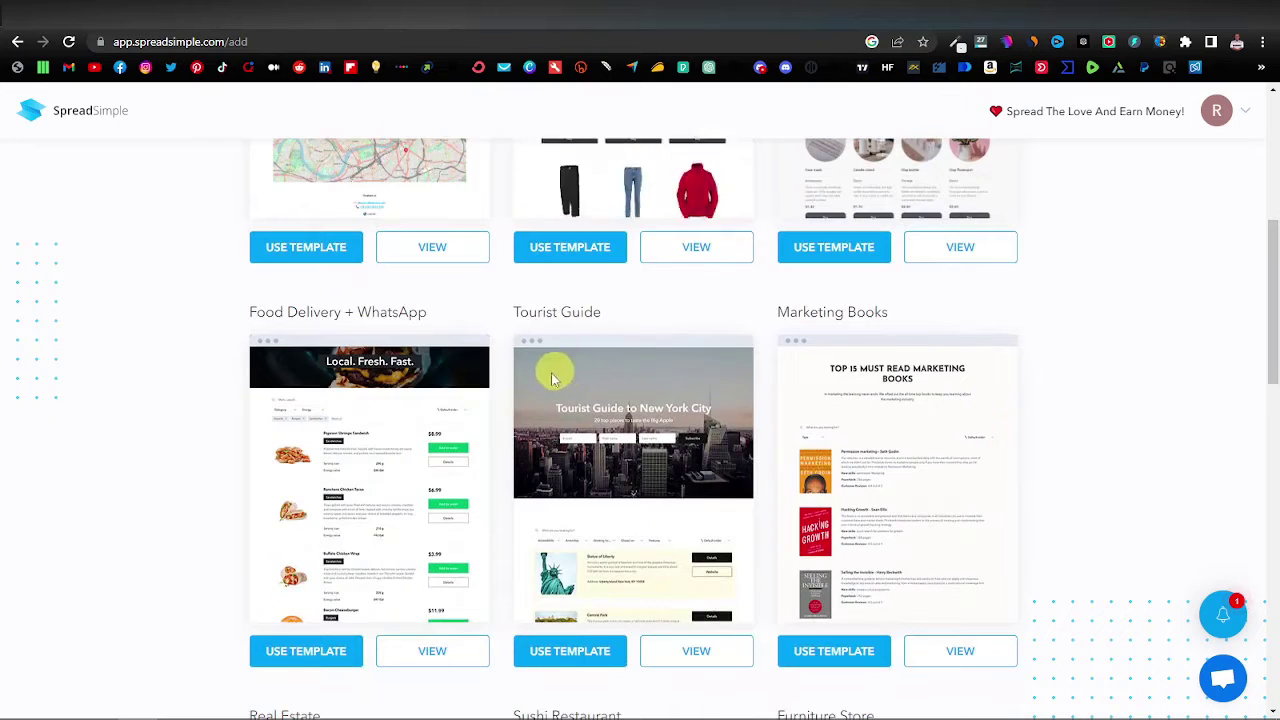
scroll(770, 440, down, 3)
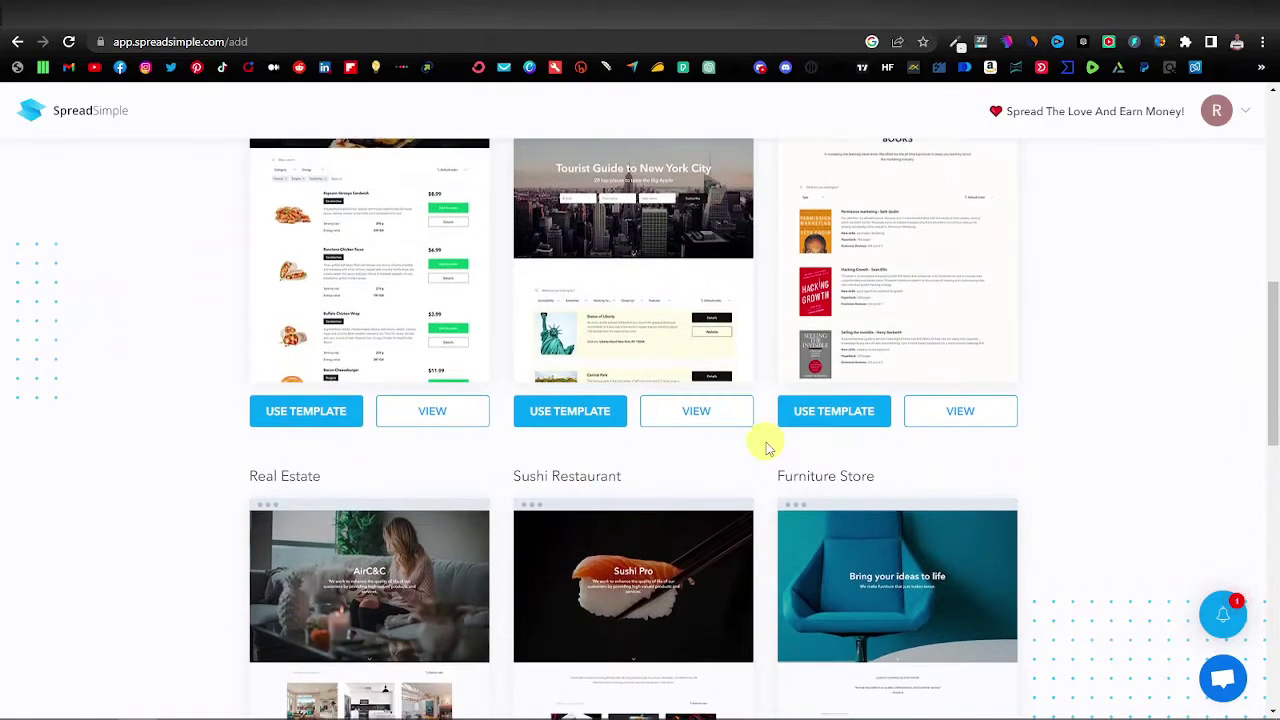
scroll(767, 448, down, 1)
scroll(761, 443, down, 6)
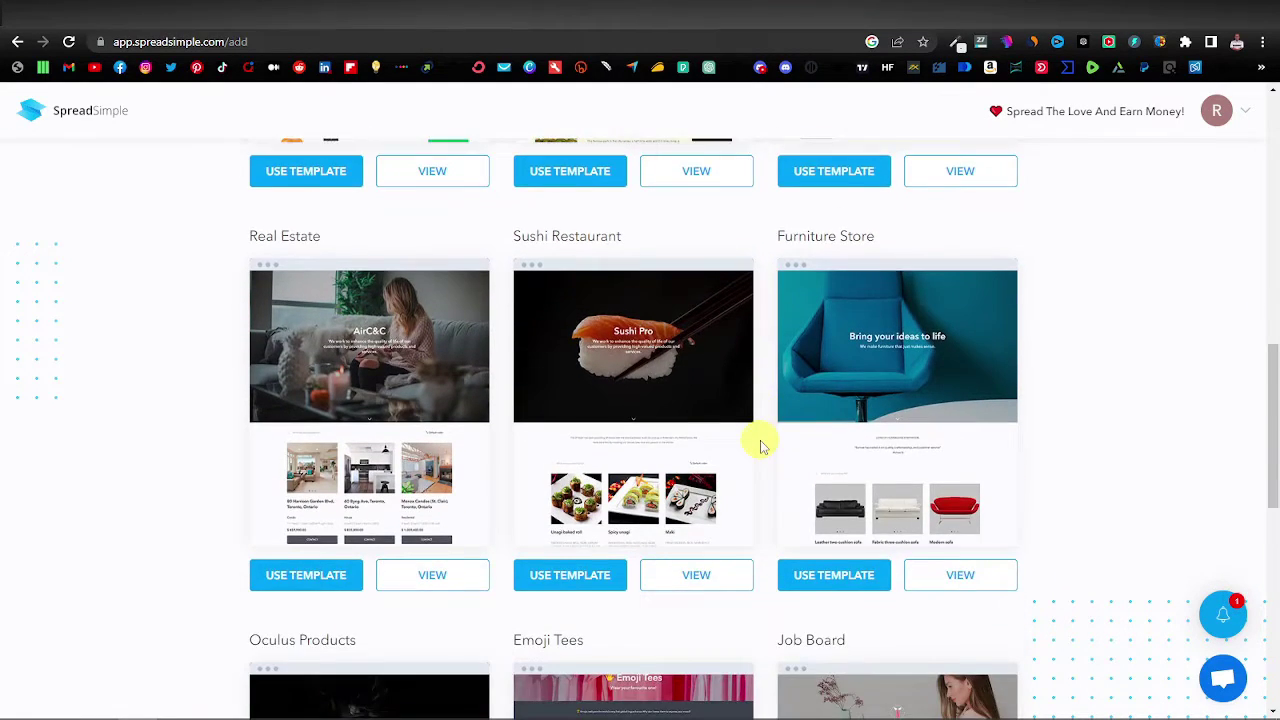
scroll(760, 440, up, 2)
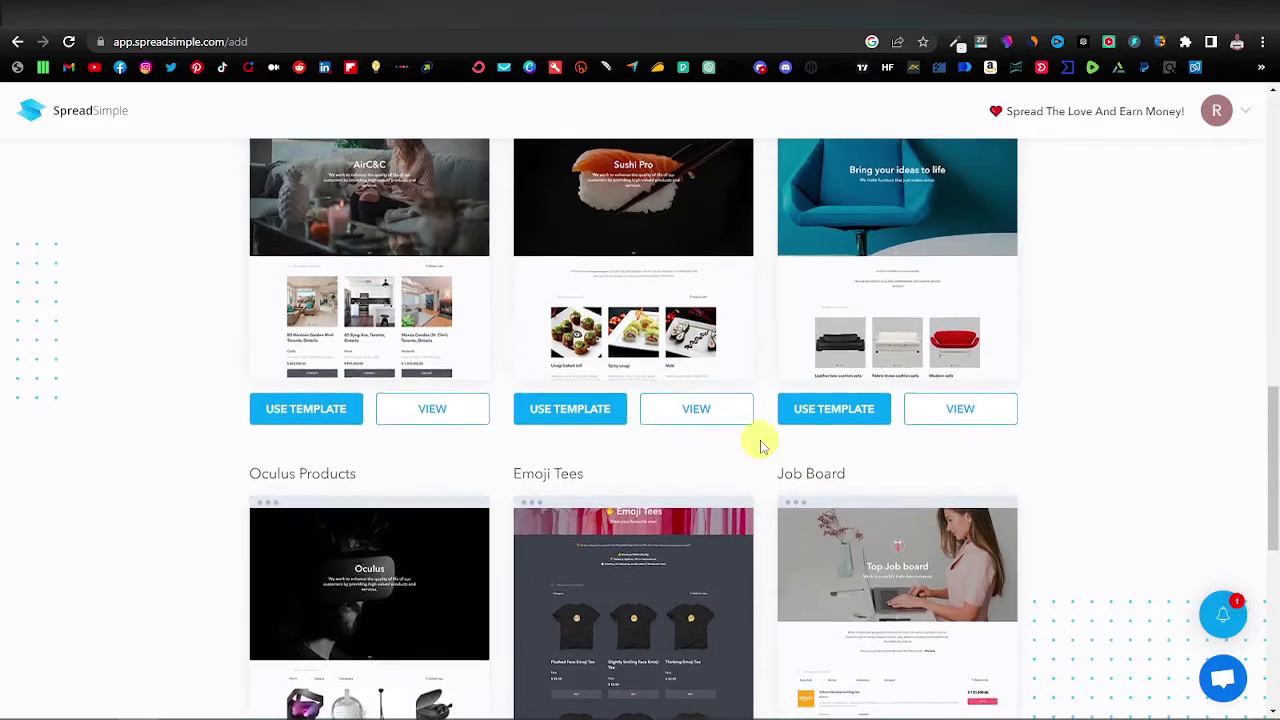
scroll(652, 345, up, 2)
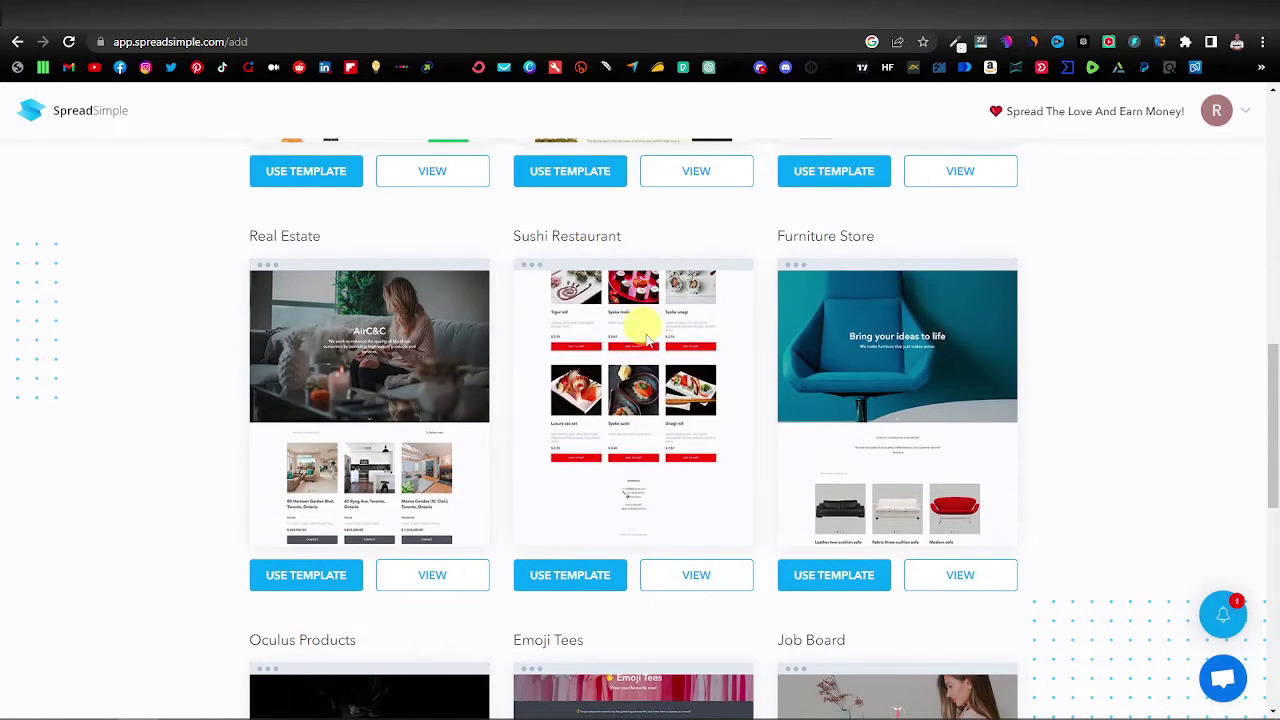
scroll(734, 408, down, 1)
scroll(651, 371, down, 1)
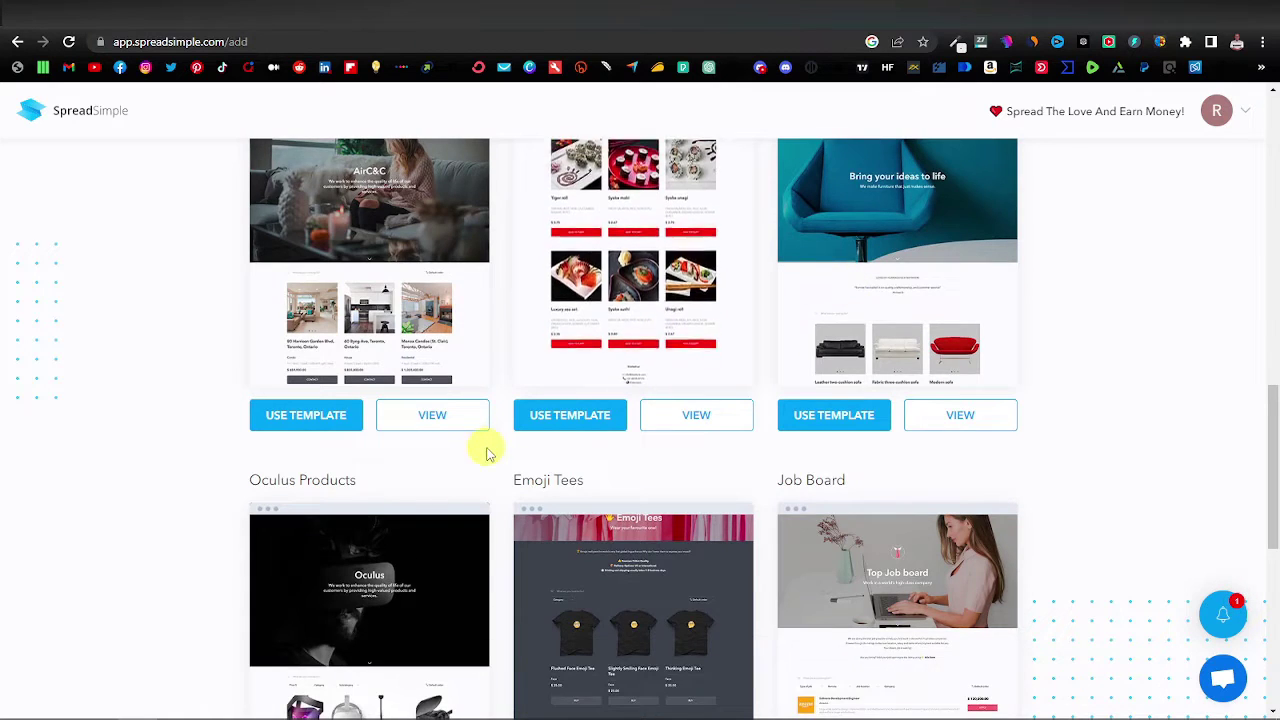
scroll(450, 380, up, 1)
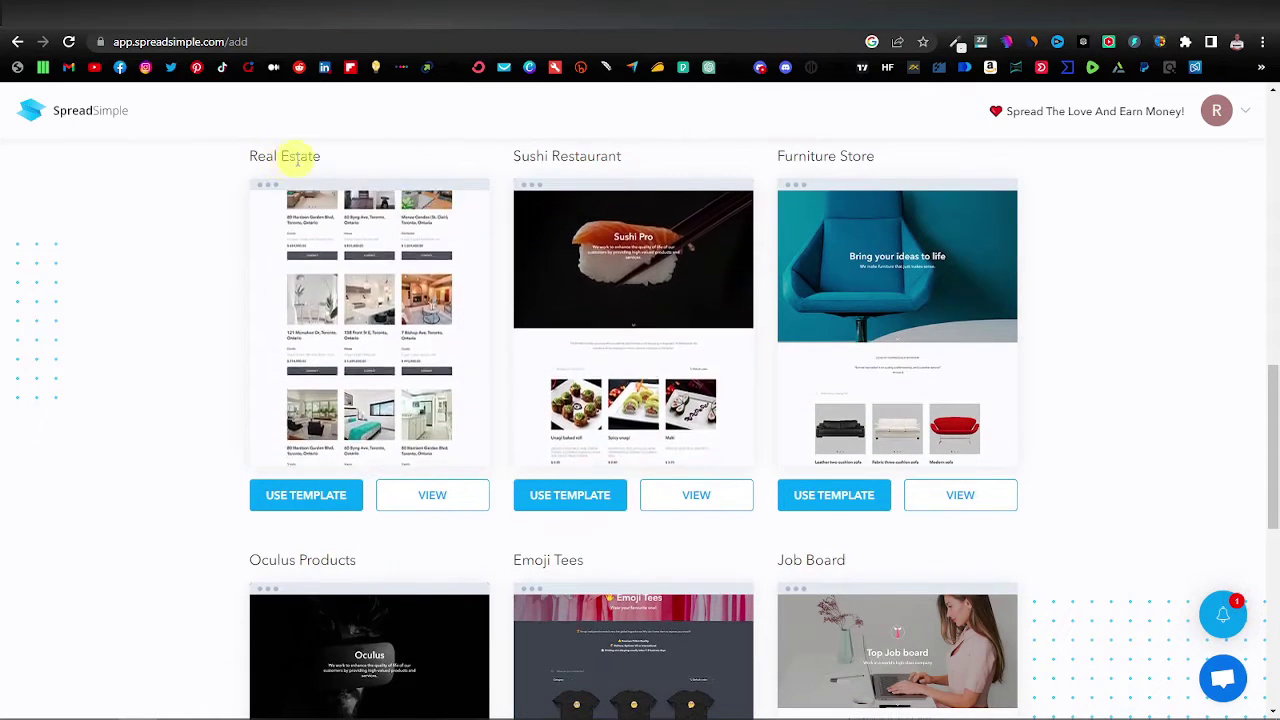
Open the preview of the Real Estate template and examine how its listings are laid out.
click(434, 496)
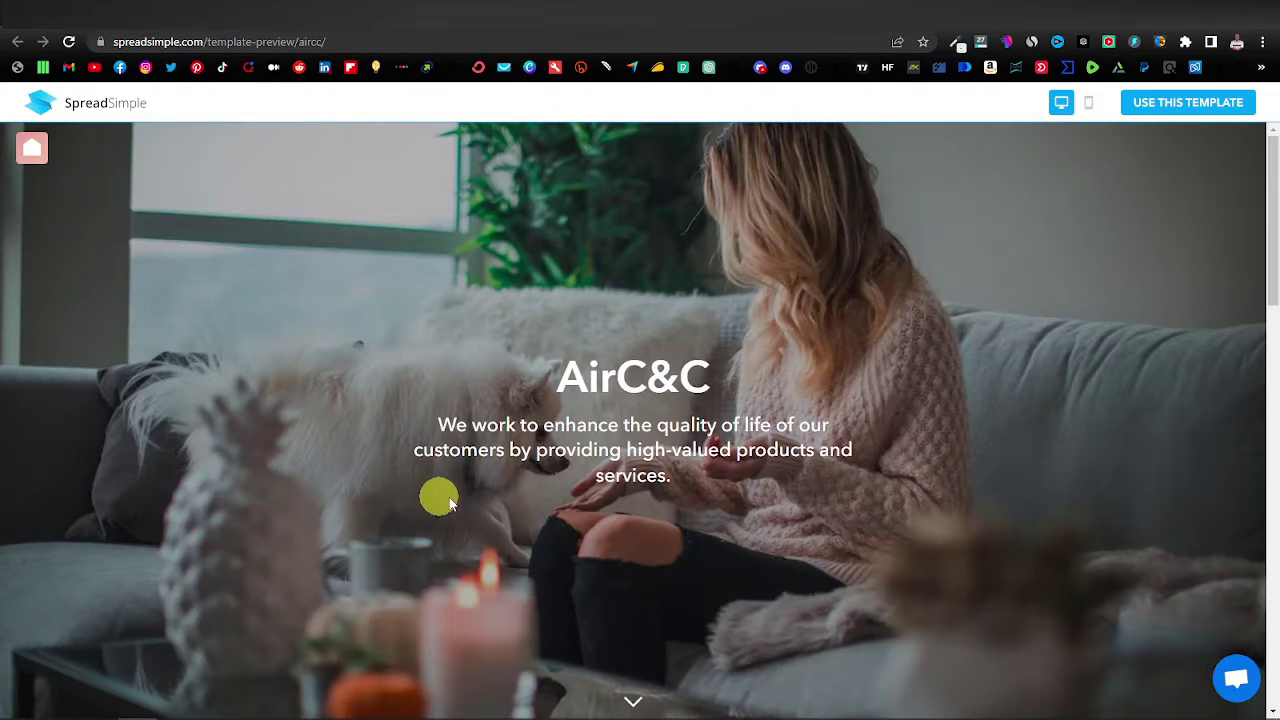
scroll(710, 472, down, 10)
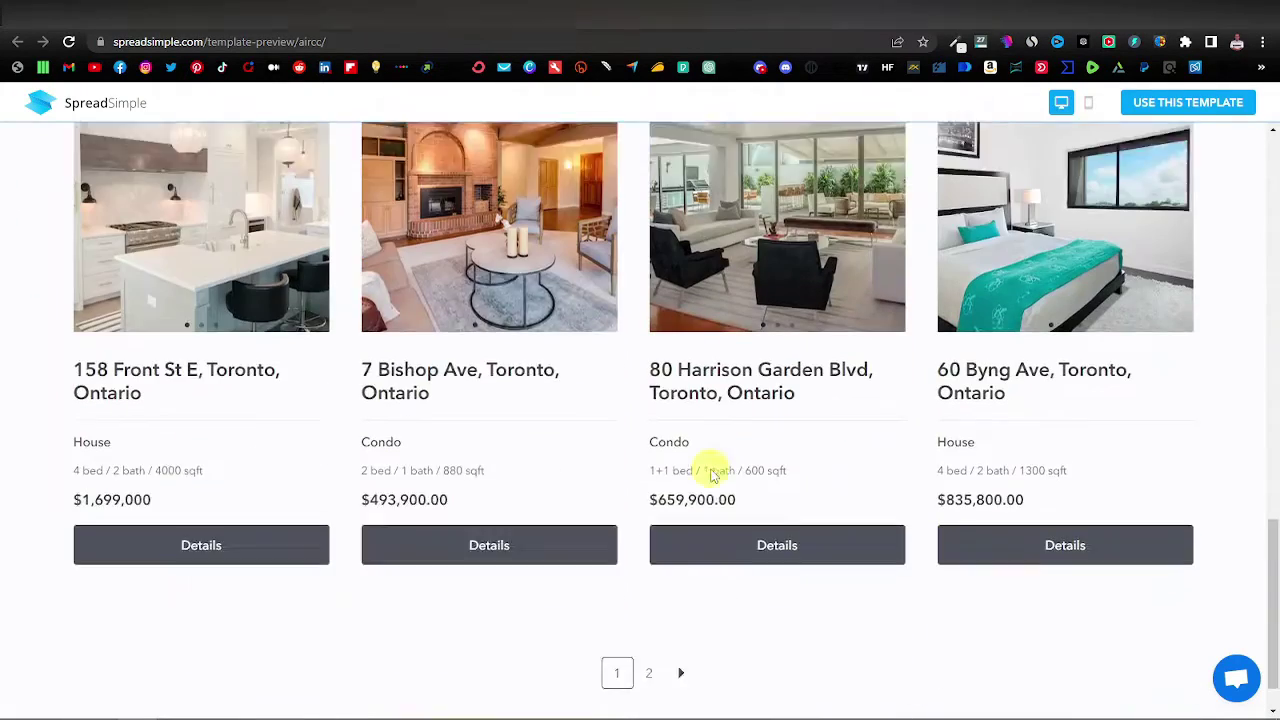
Create a website from the Real Estate template and look over its header and listings in the editor preview.
scroll(709, 472, up, 10)
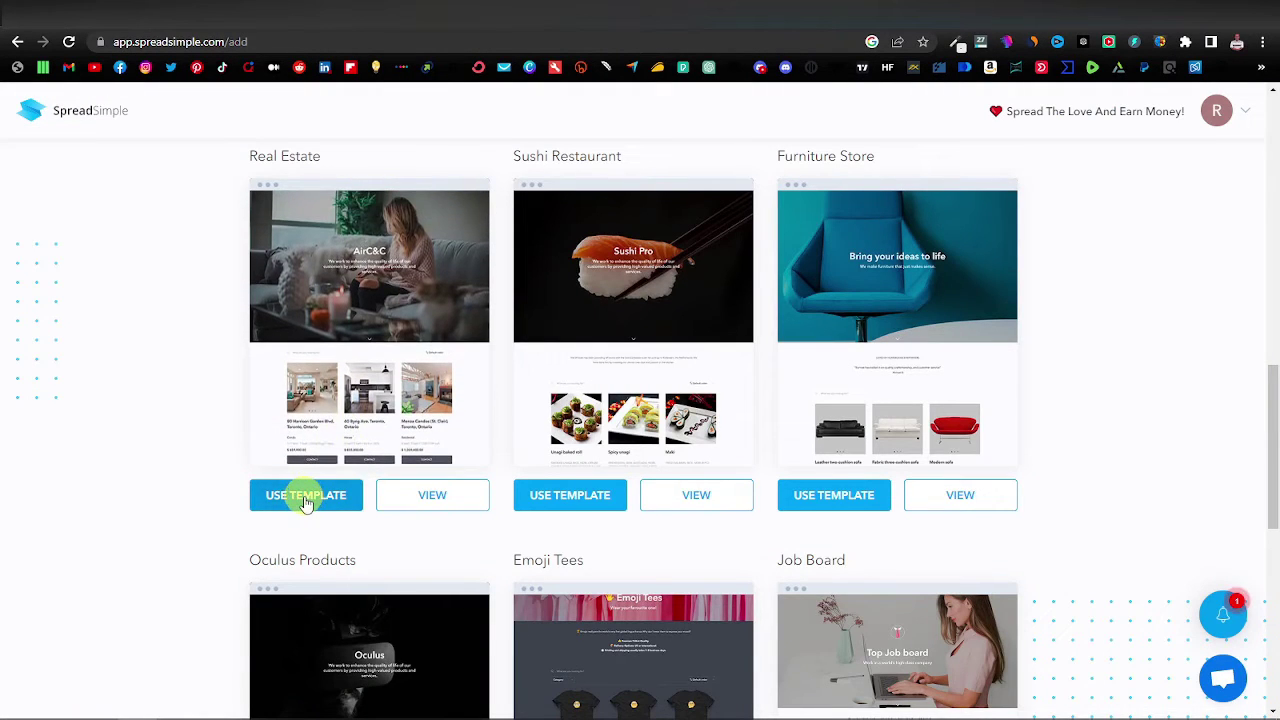
click(306, 494)
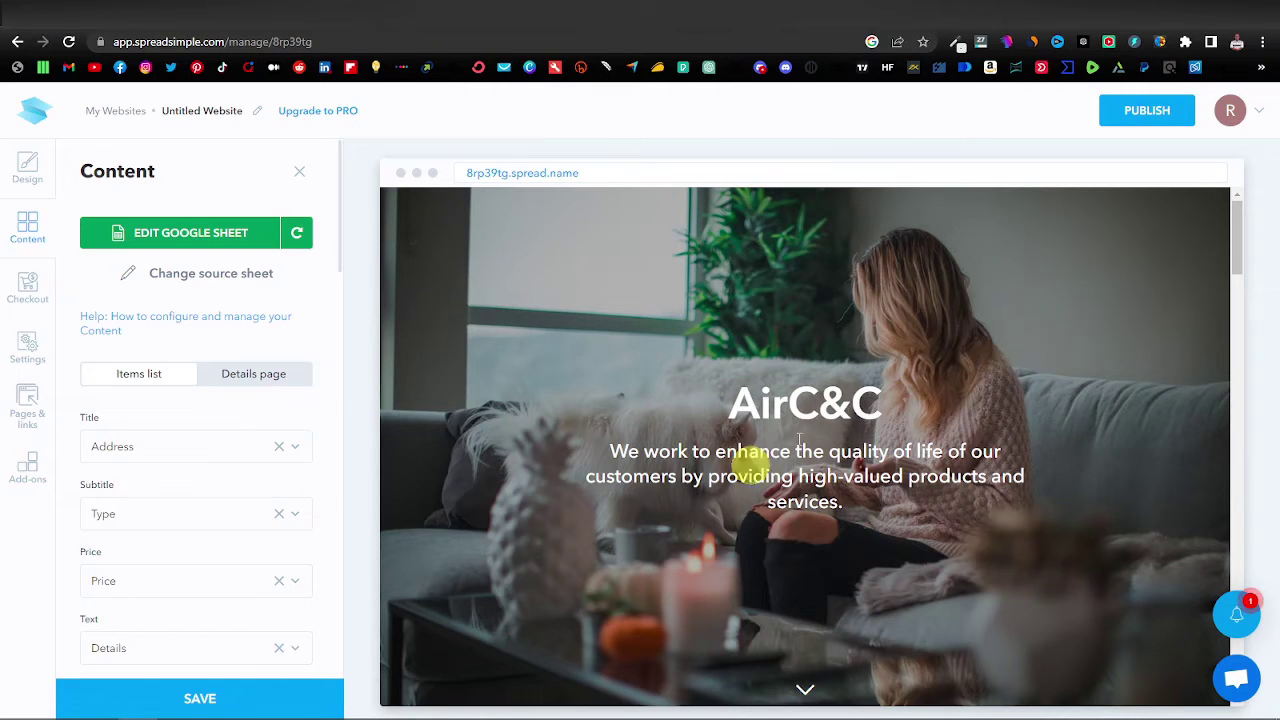
scroll(780, 352, down, 2)
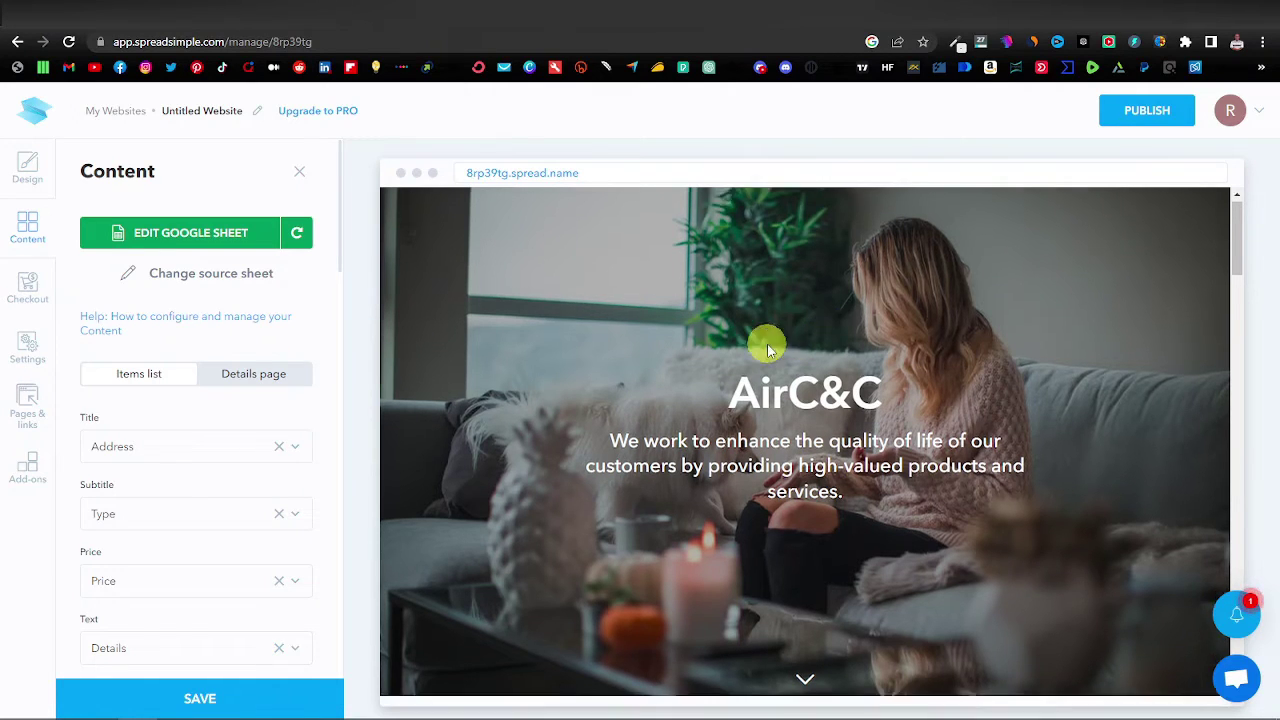
scroll(726, 340, down, 8)
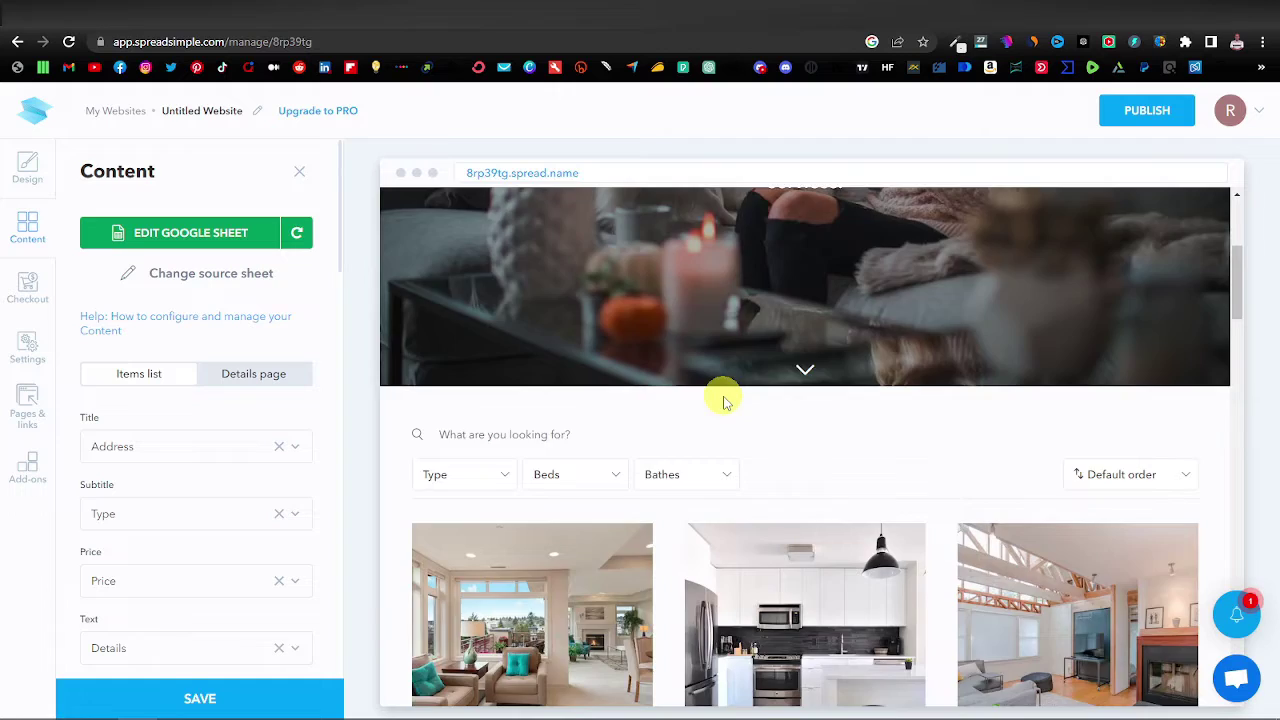
scroll(808, 395, down, 5)
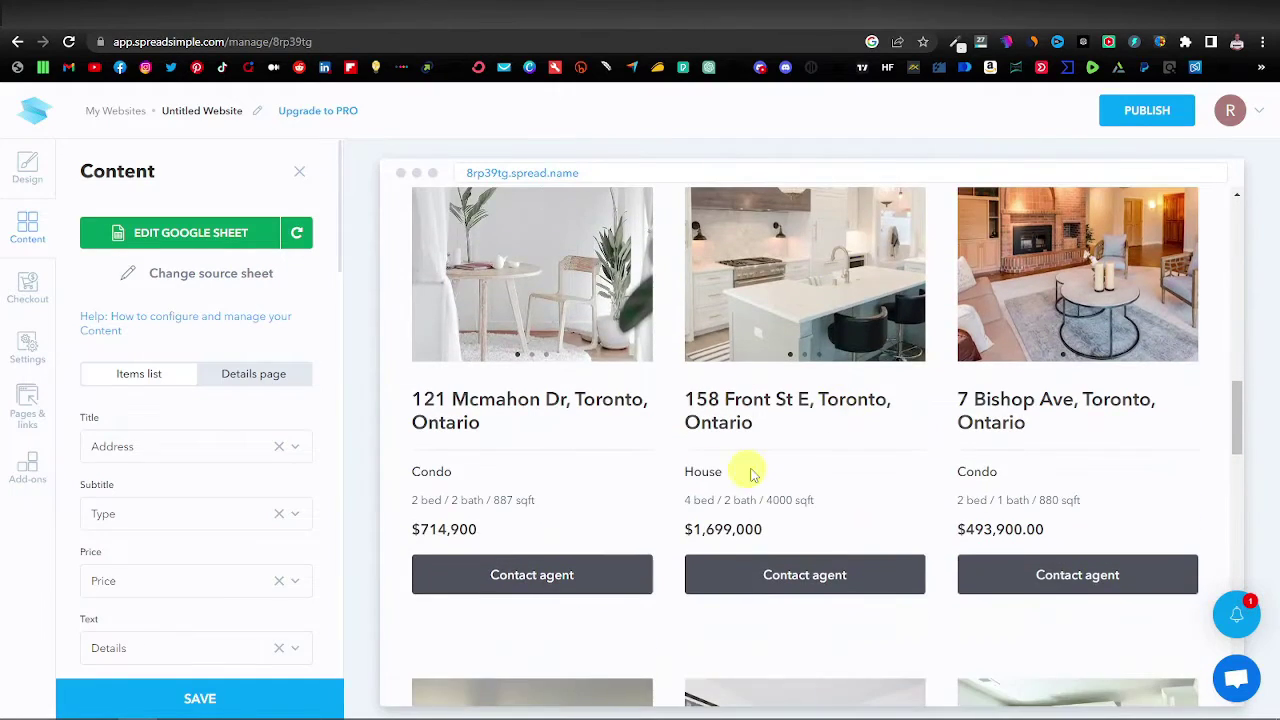
scroll(806, 539, up, 15)
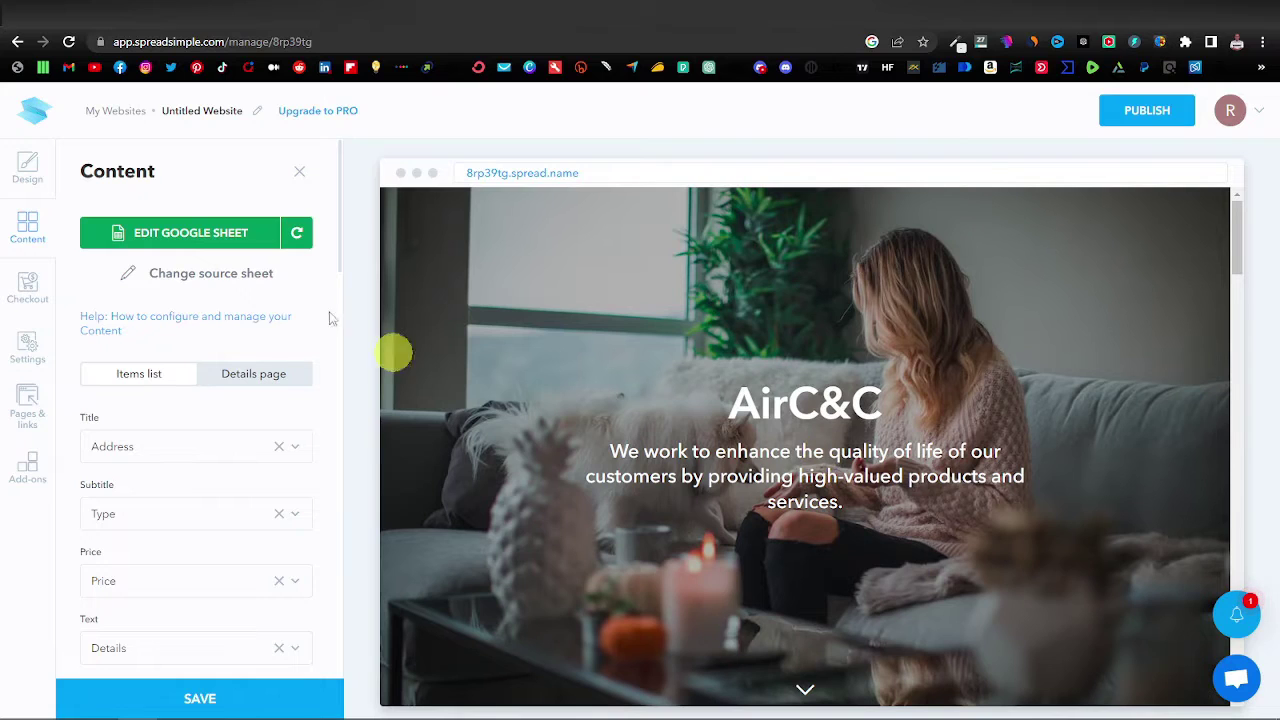
Try to replace the website's linked source sheet with the share link copied from the Sweepstakes spreadsheet.
click(201, 283)
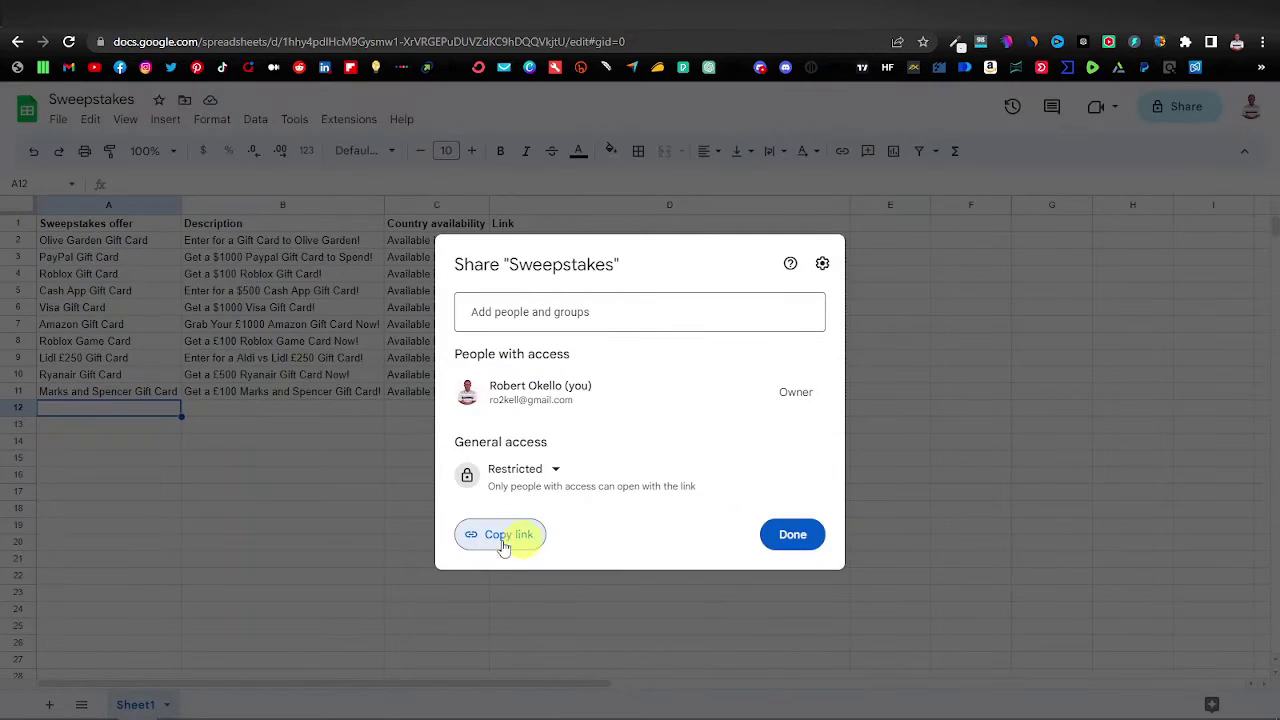
click(500, 535)
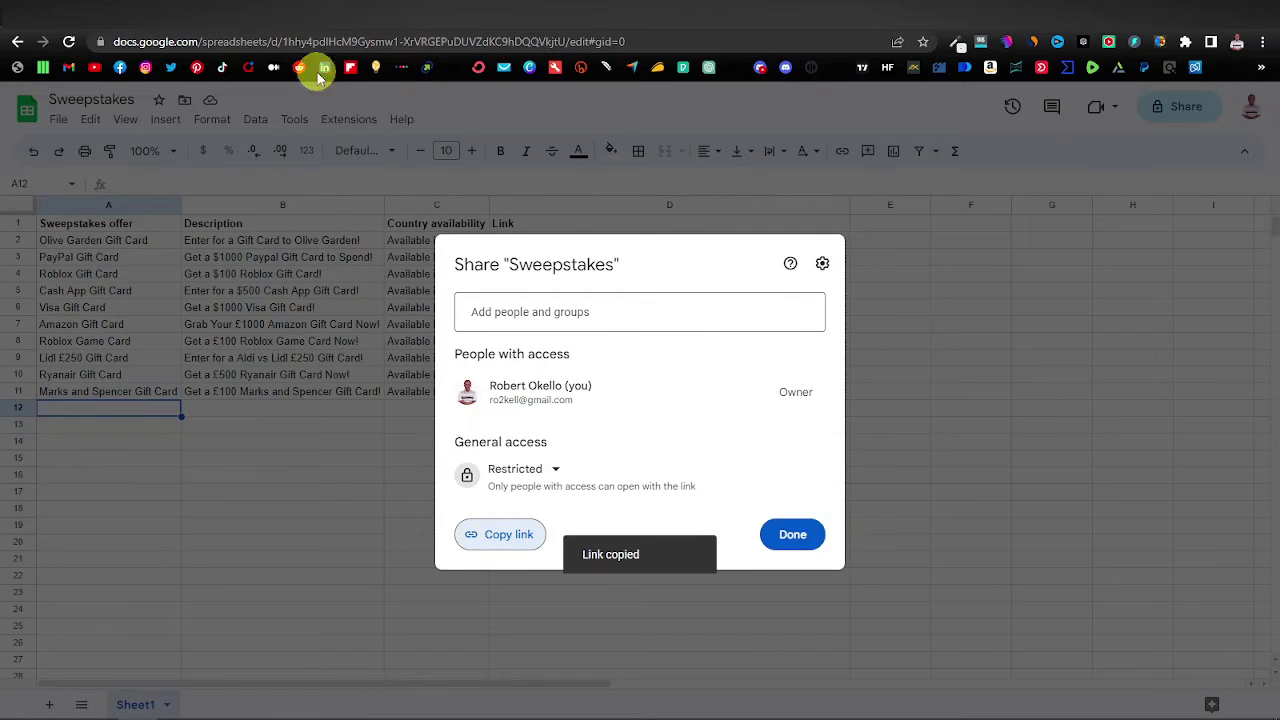
click(345, 14)
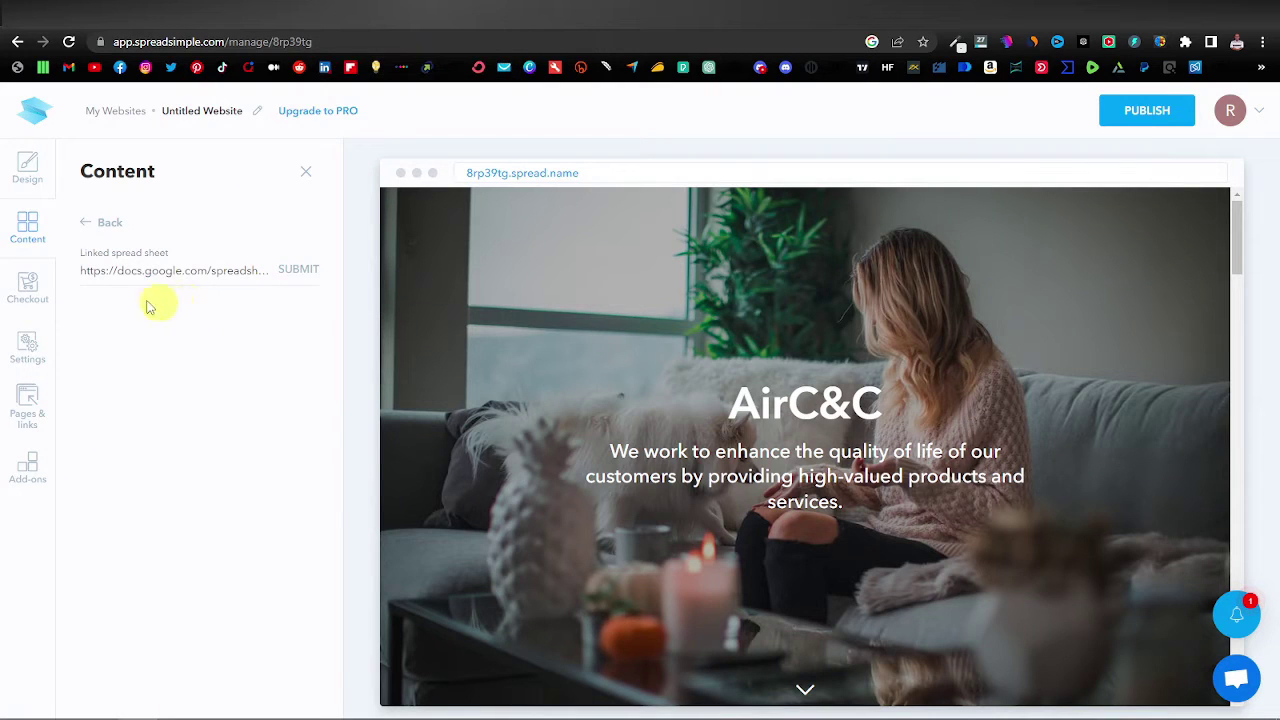
triple_click(183, 270)
right_click(183, 270)
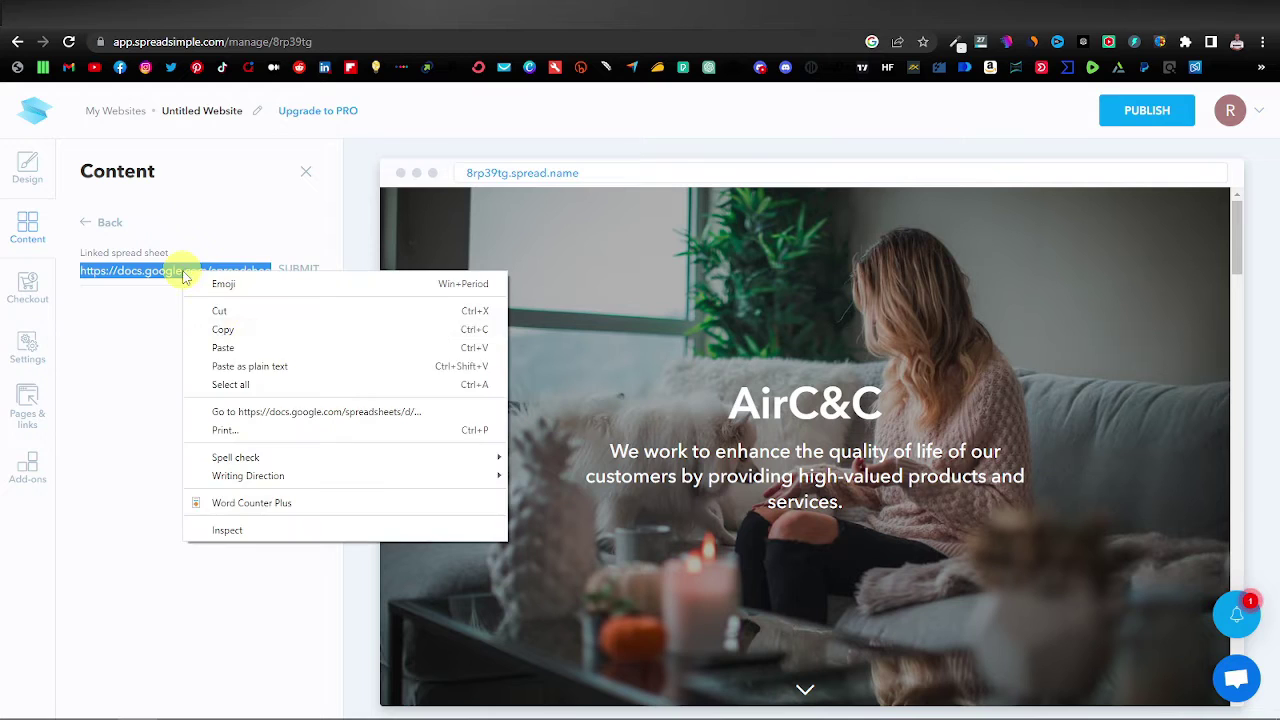
click(255, 343)
click(300, 272)
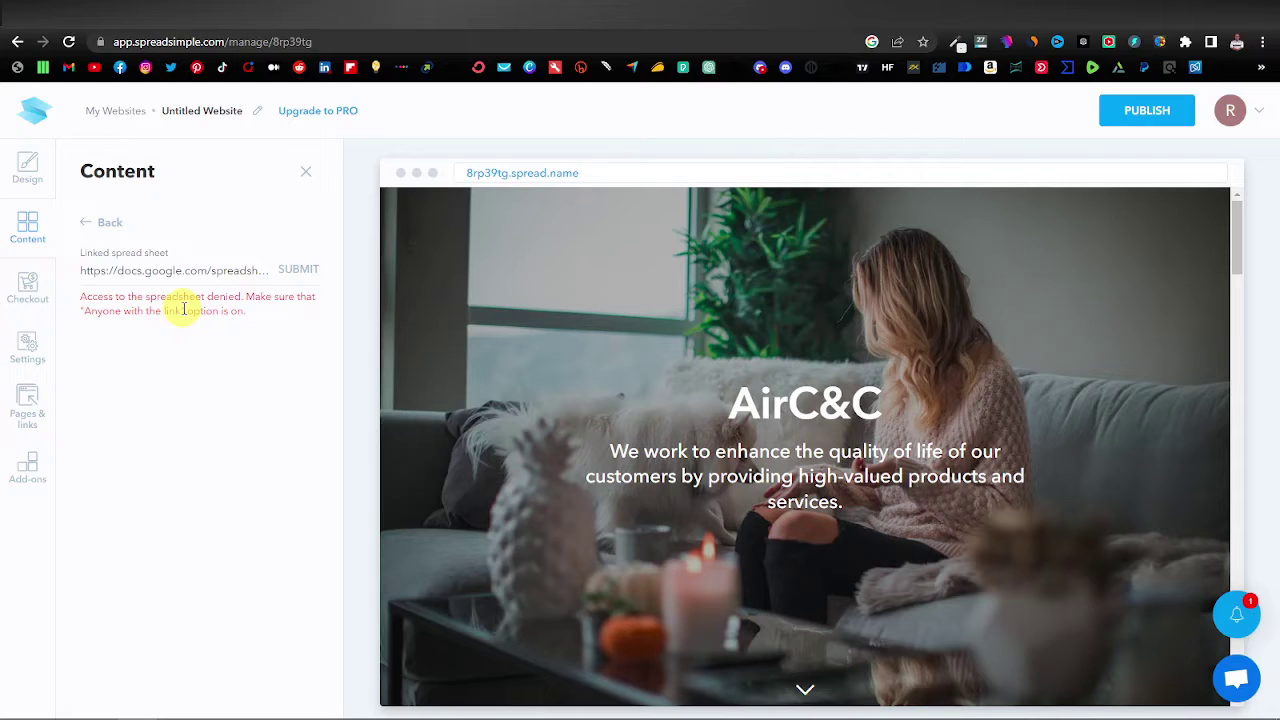
Switch to the Sweepstakes spreadsheet, set its general access to Anyone with the link, and copy the share link.
key(ctrl+Tab)
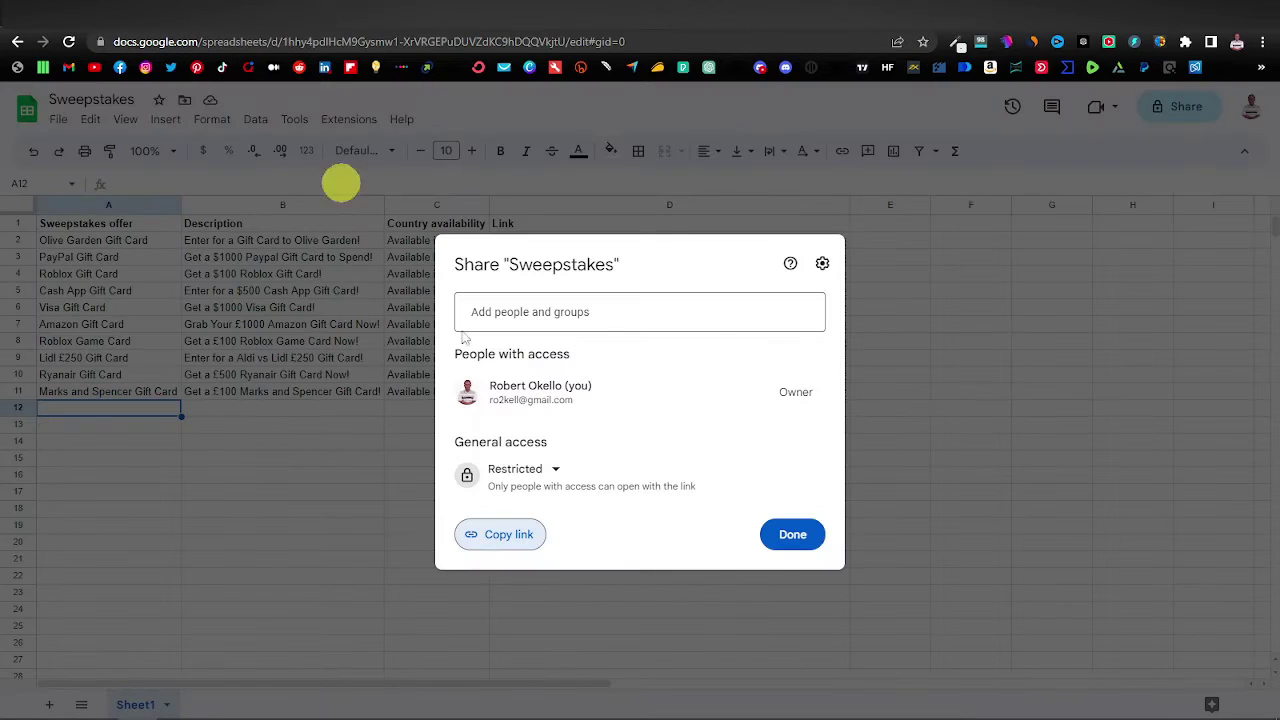
click(560, 474)
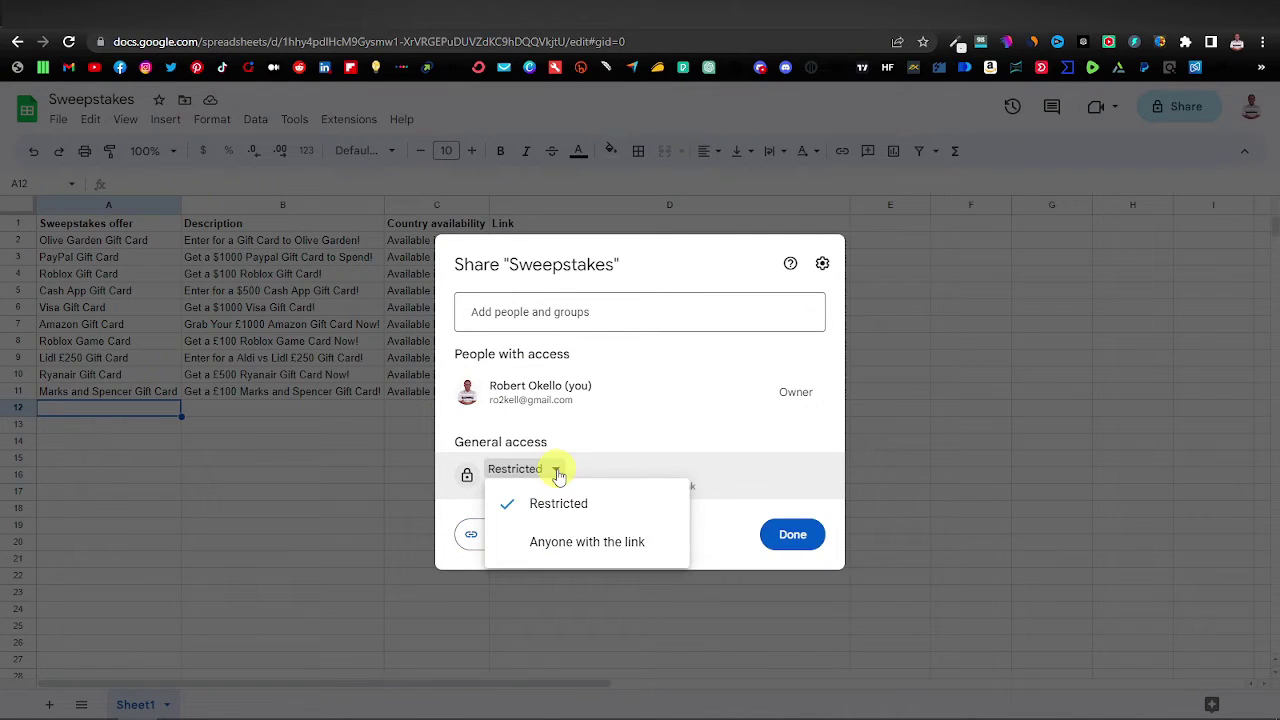
click(604, 542)
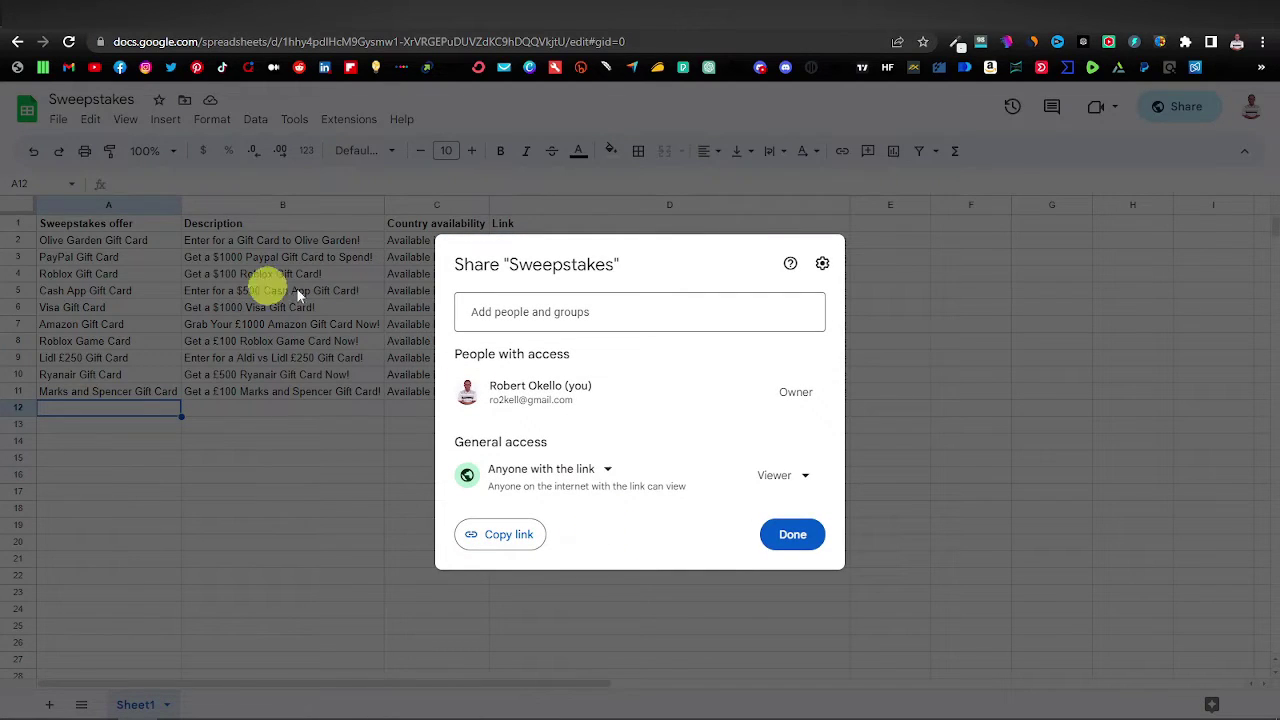
click(510, 535)
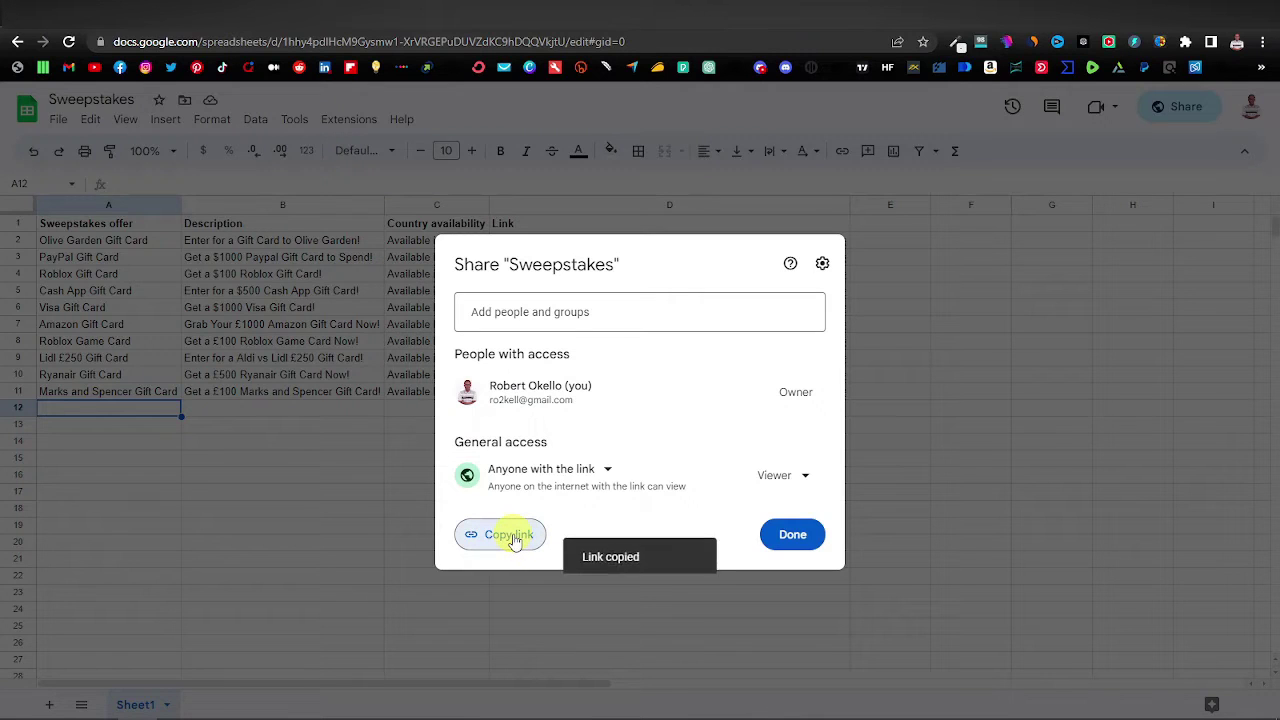
Return to SpreadSimple and submit the copied Sweepstakes share link as the website's linked spreadsheet.
key(ctrl+Tab)
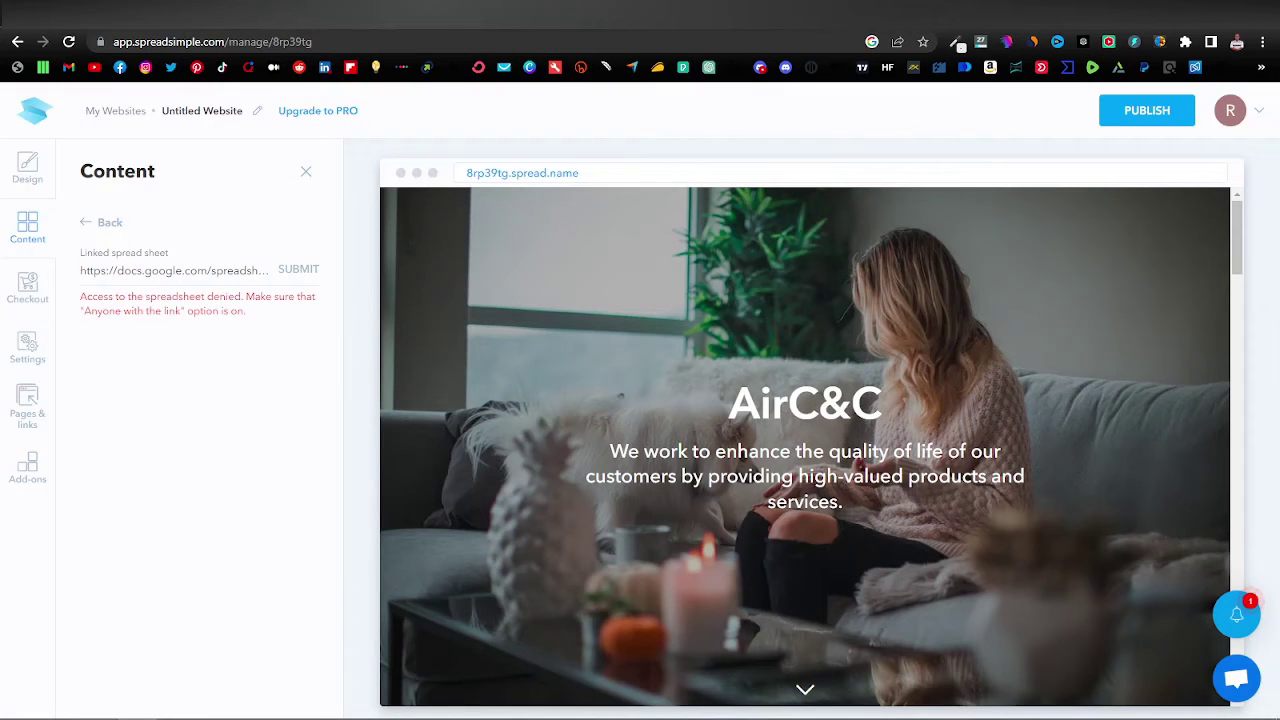
triple_click(187, 270)
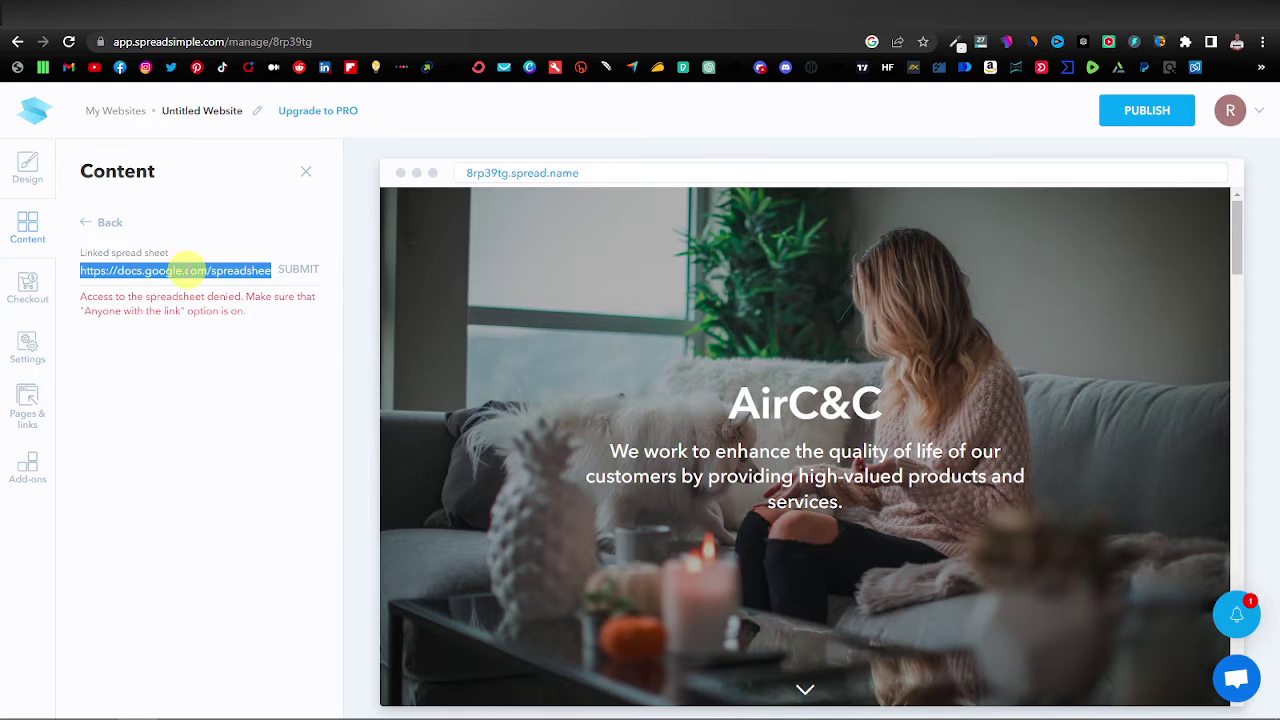
right_click(187, 270)
click(283, 348)
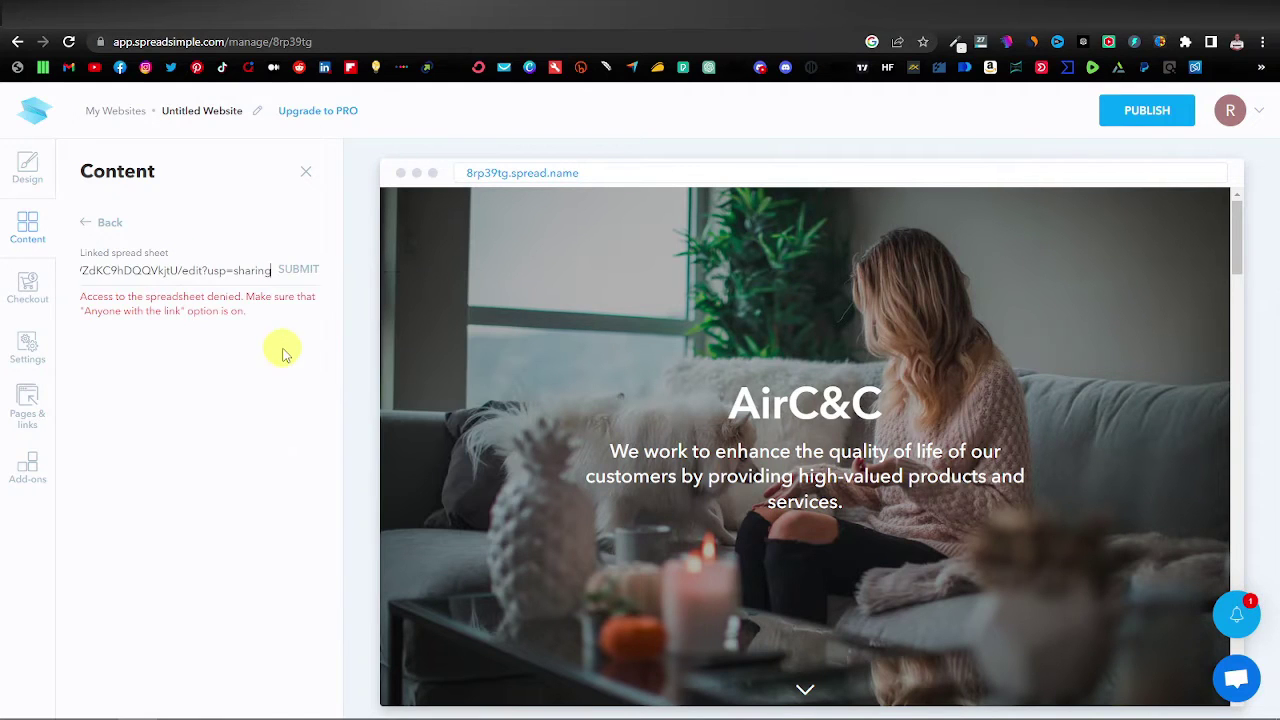
click(298, 270)
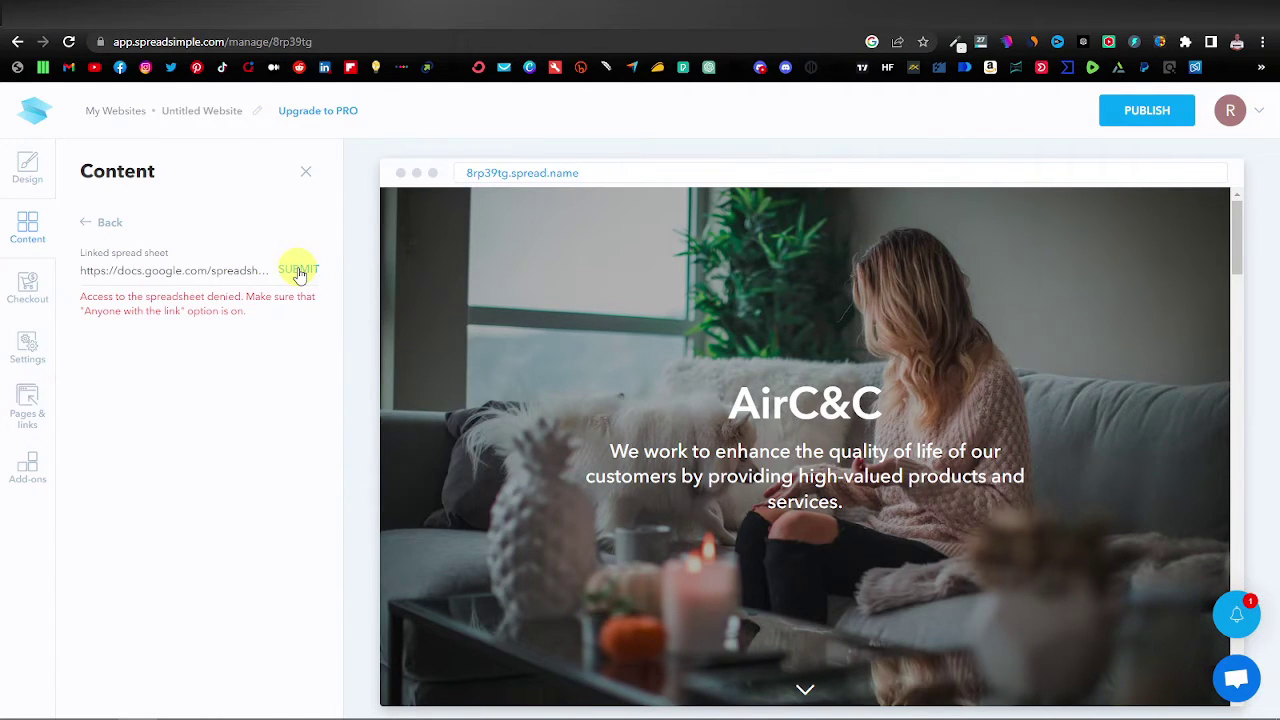
click(298, 270)
Use the Sweepstakes offer column as the items' title and look over the listings in the preview.
scroll(586, 283, down, 8)
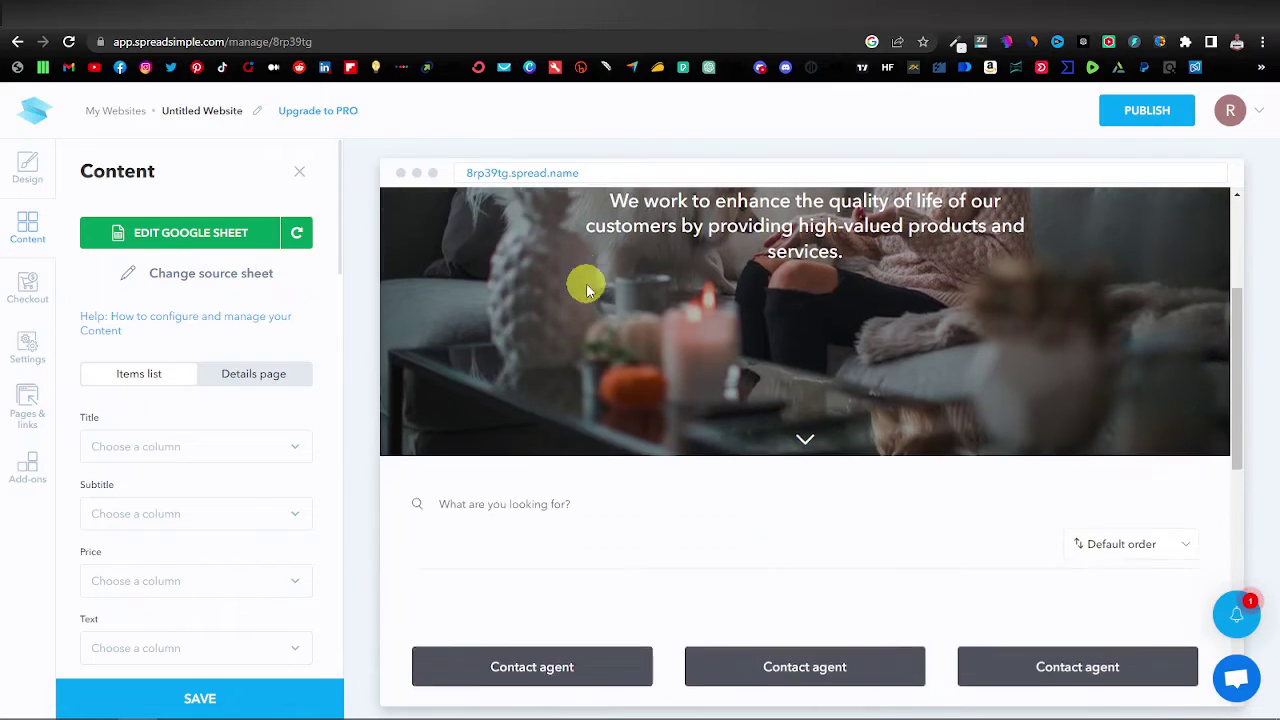
scroll(592, 376, down, 2)
scroll(711, 349, up, 3)
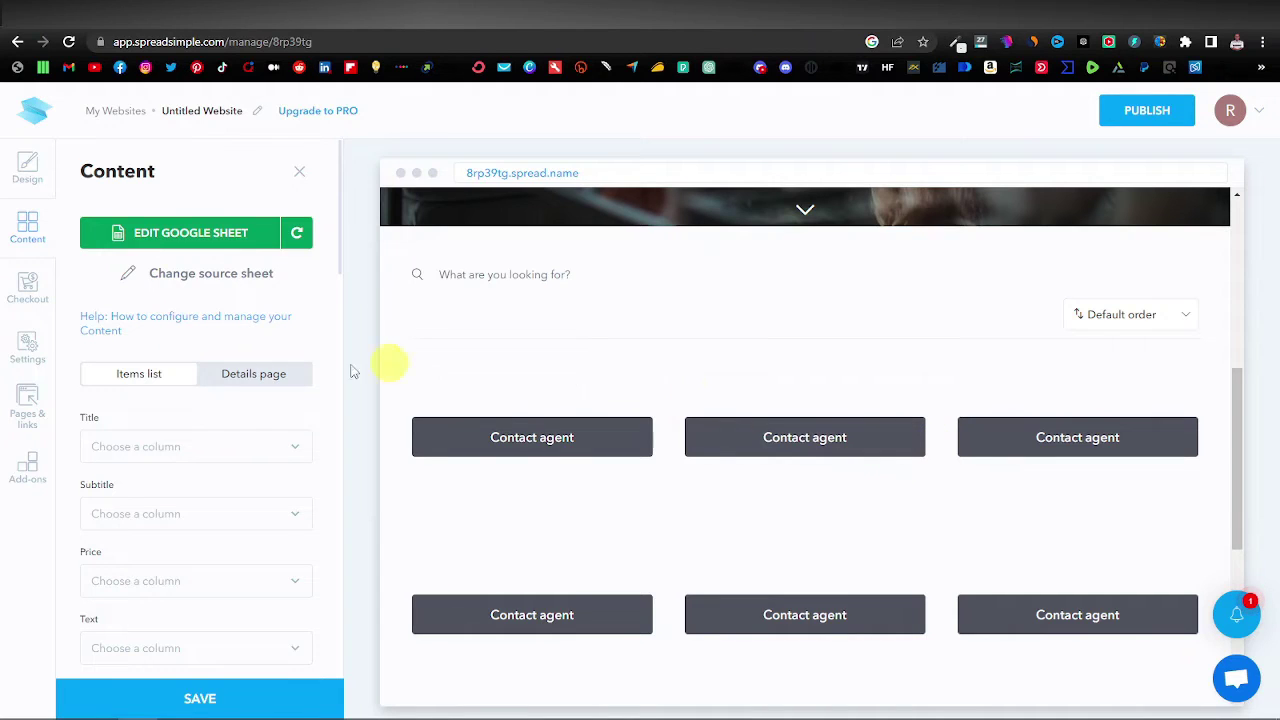
scroll(300, 364, down, 1)
scroll(838, 470, up, 1)
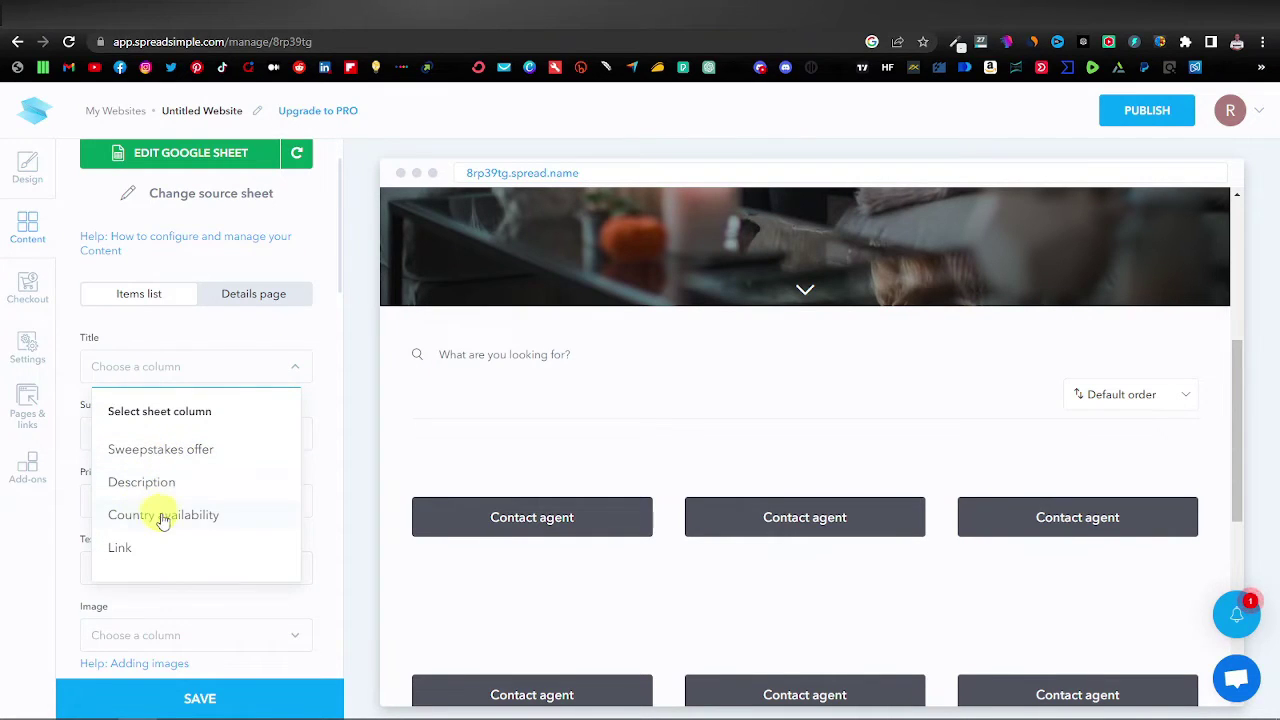
click(167, 452)
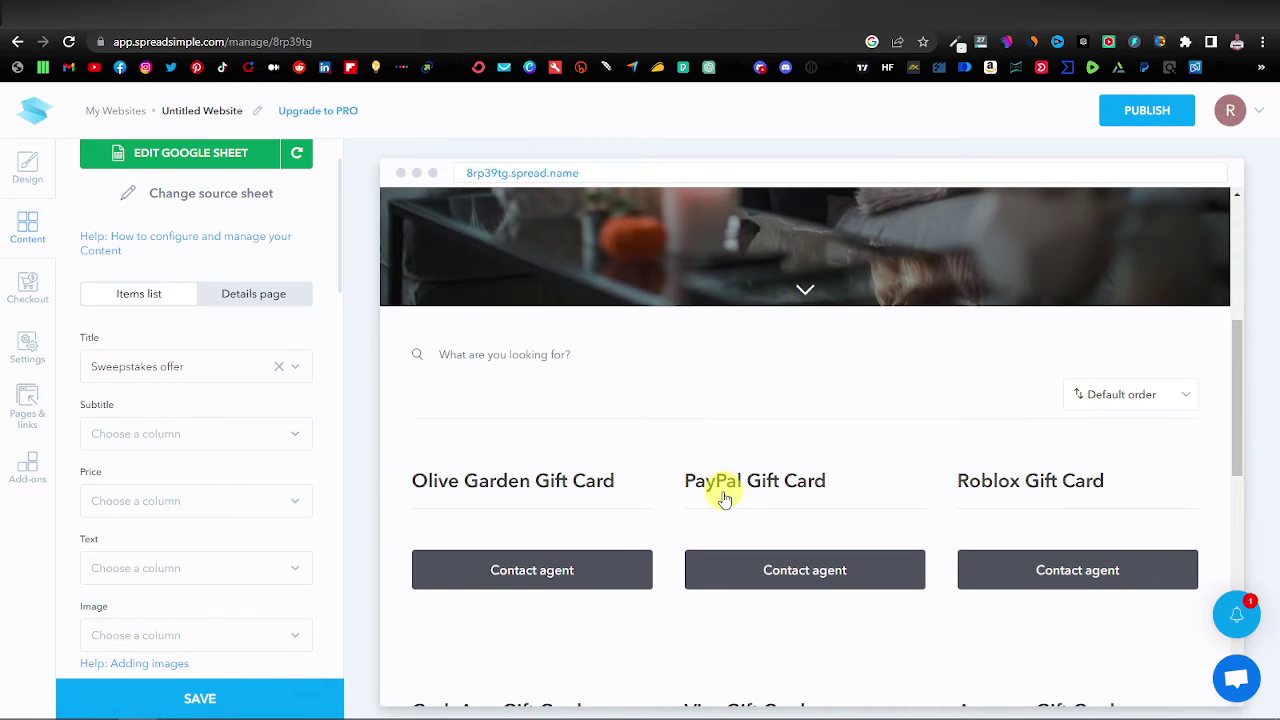
scroll(757, 488, down, 2)
scroll(794, 486, up, 1)
scroll(740, 420, down, 4)
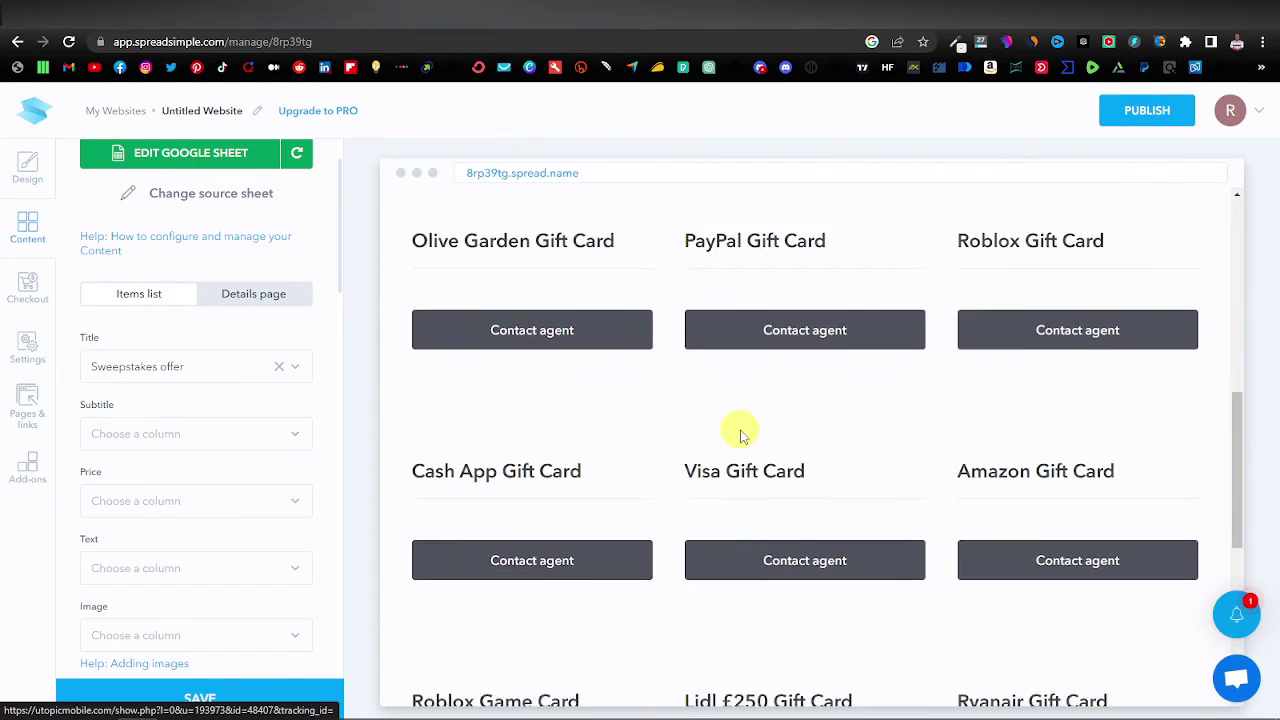
scroll(742, 435, up, 3)
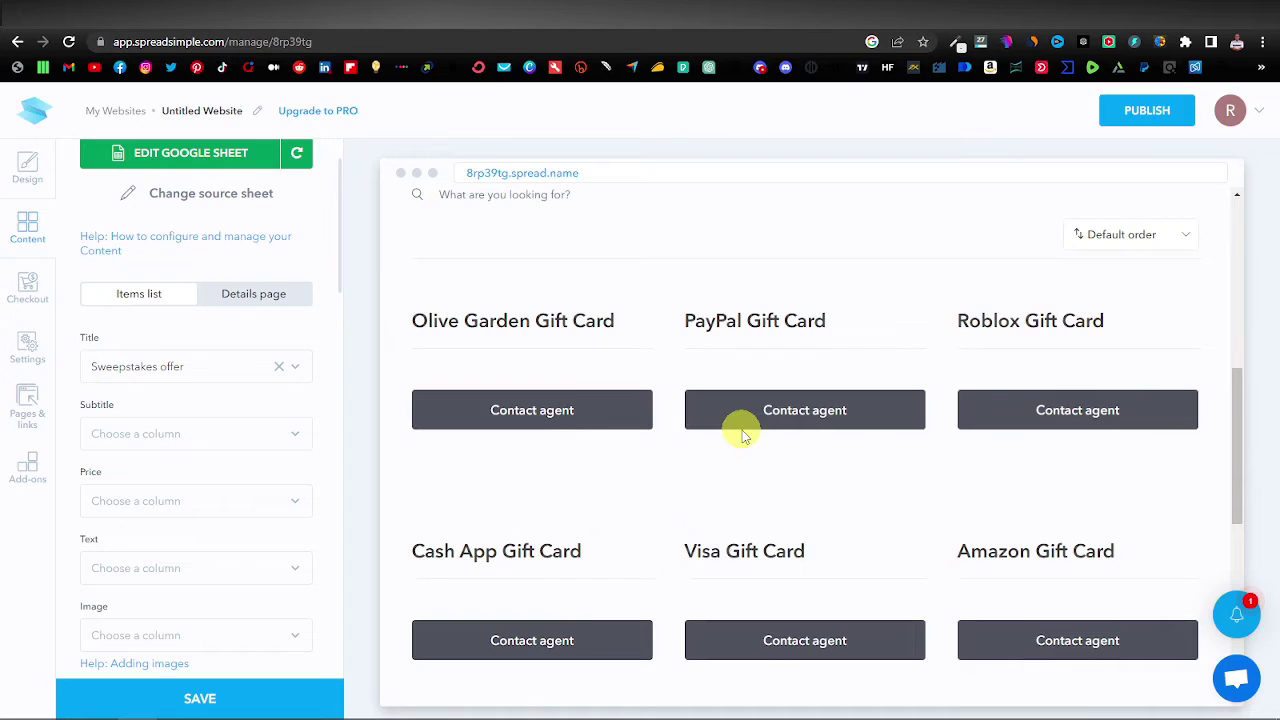
Assign the Description column to the items' subtitle and the Country availability column to their price.
click(298, 439)
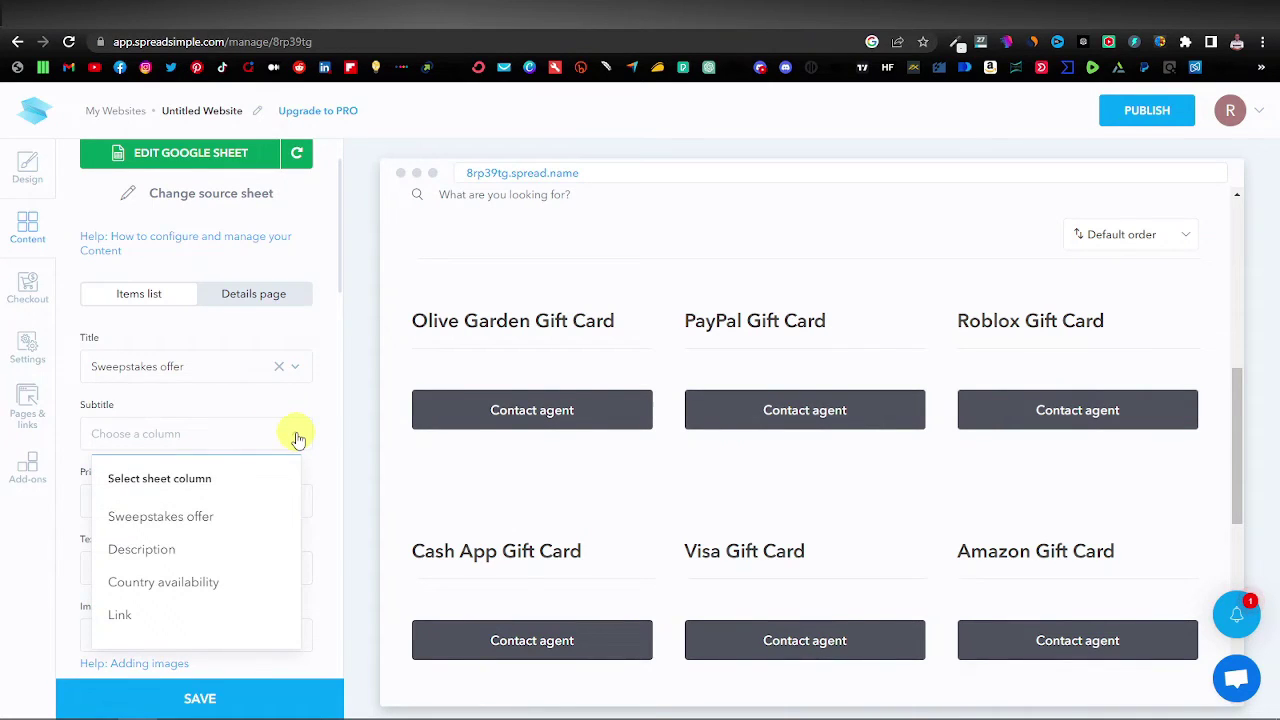
click(141, 549)
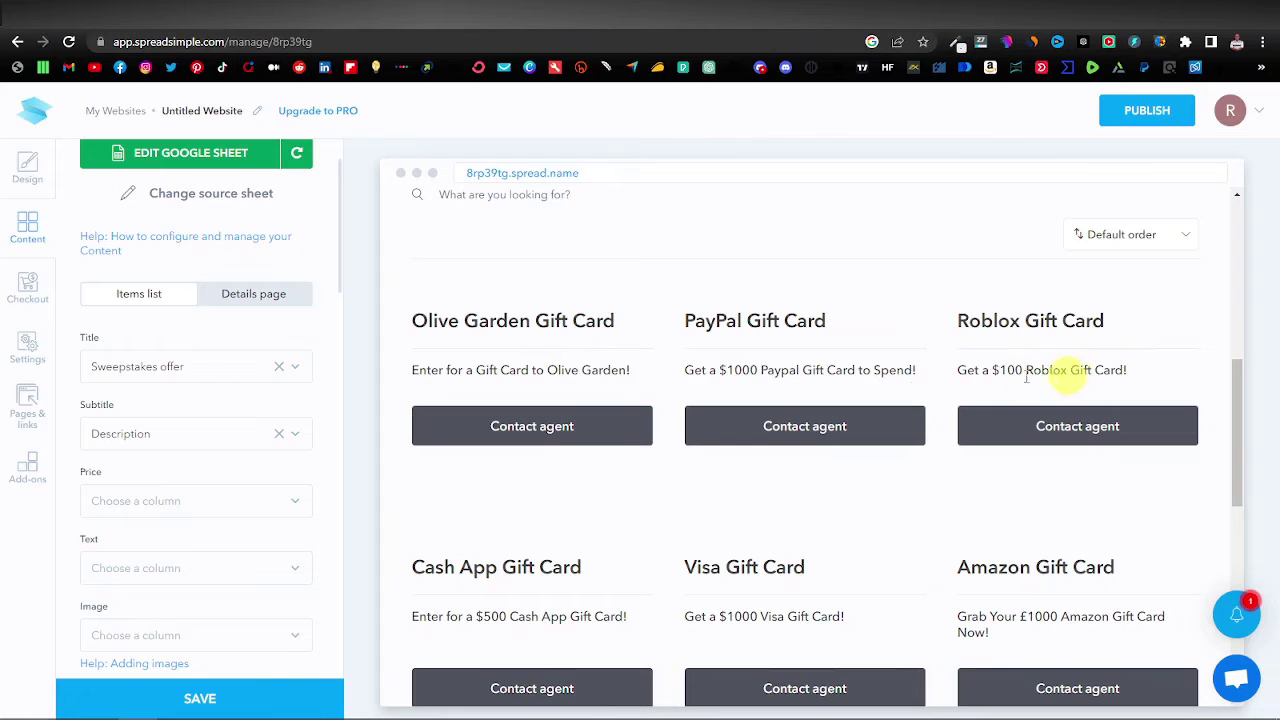
click(295, 503)
scroll(275, 506, down, 2)
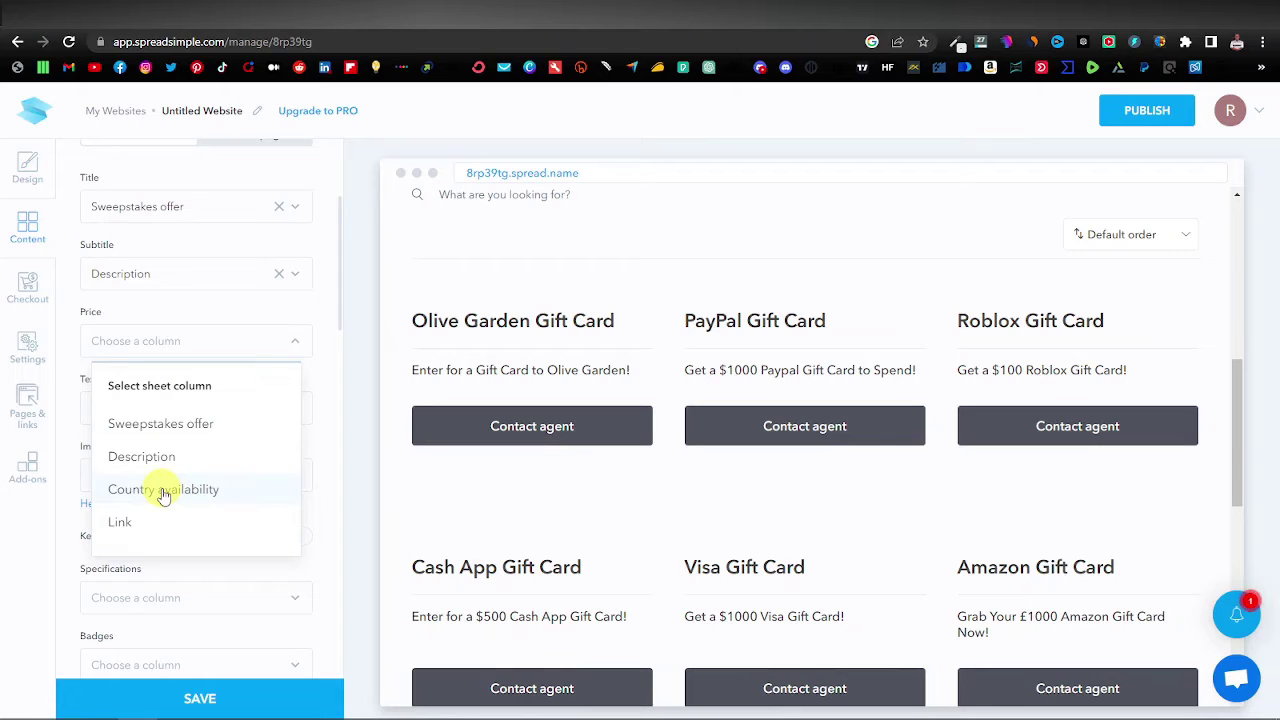
click(195, 490)
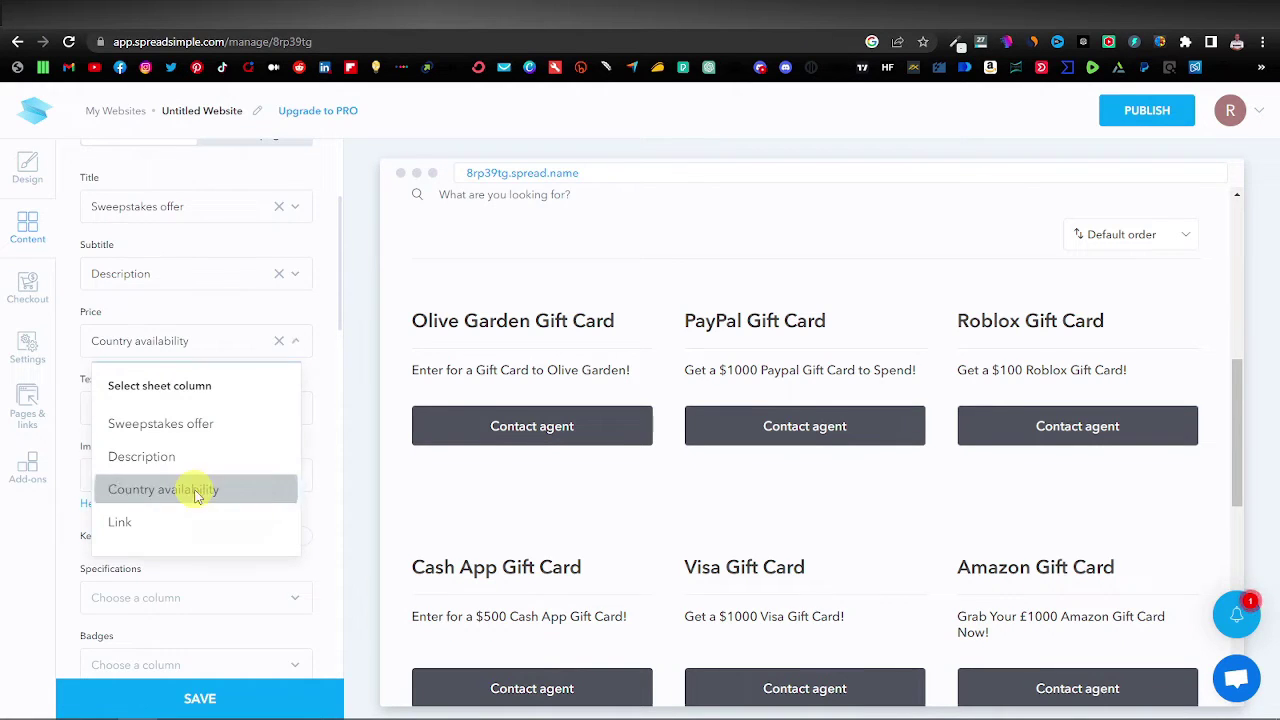
Change the primary button's colour to bright red and its label to "ENTER NOW".
scroll(197, 497, down, 6)
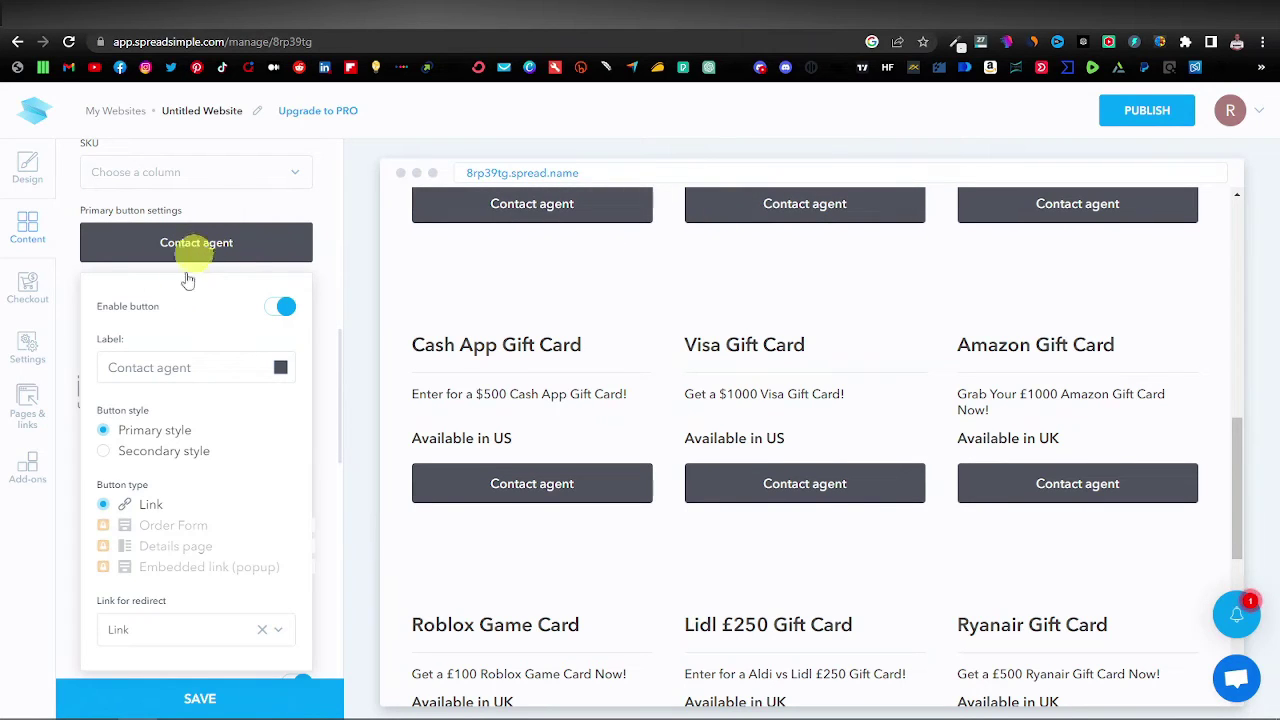
click(281, 367)
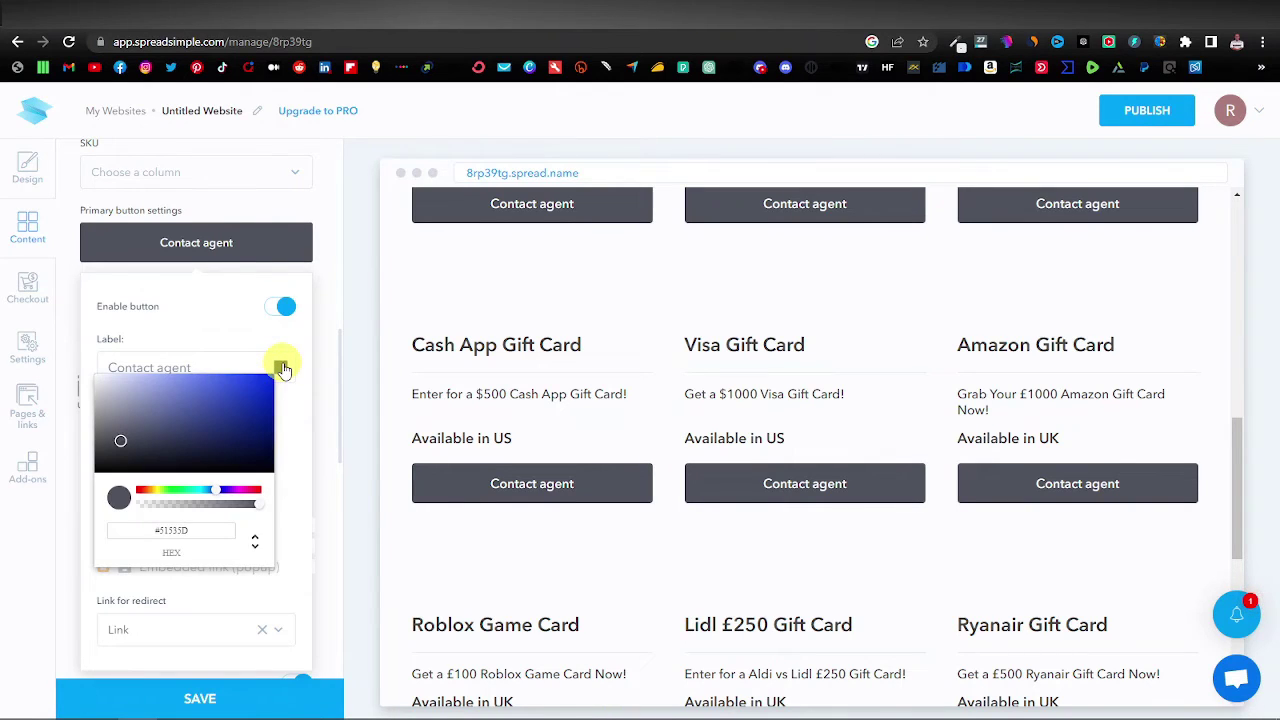
click(148, 491)
drag(145, 492, 142, 492)
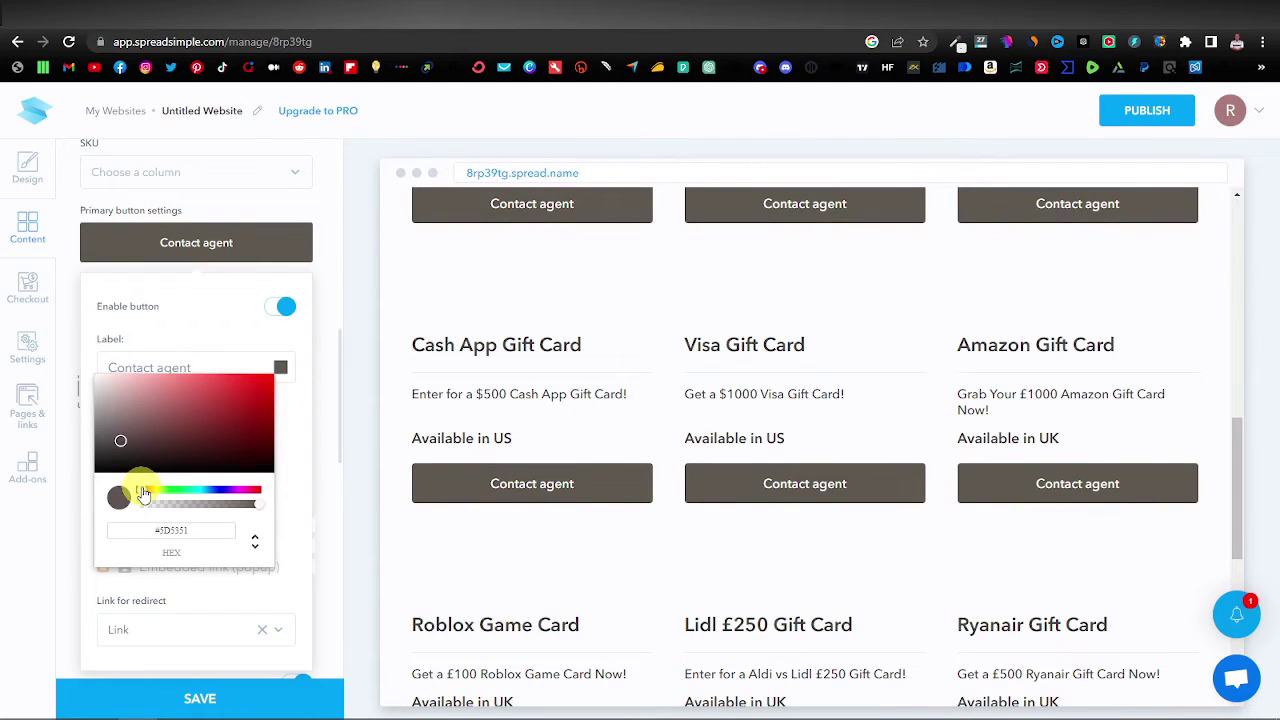
drag(120, 440, 112, 367)
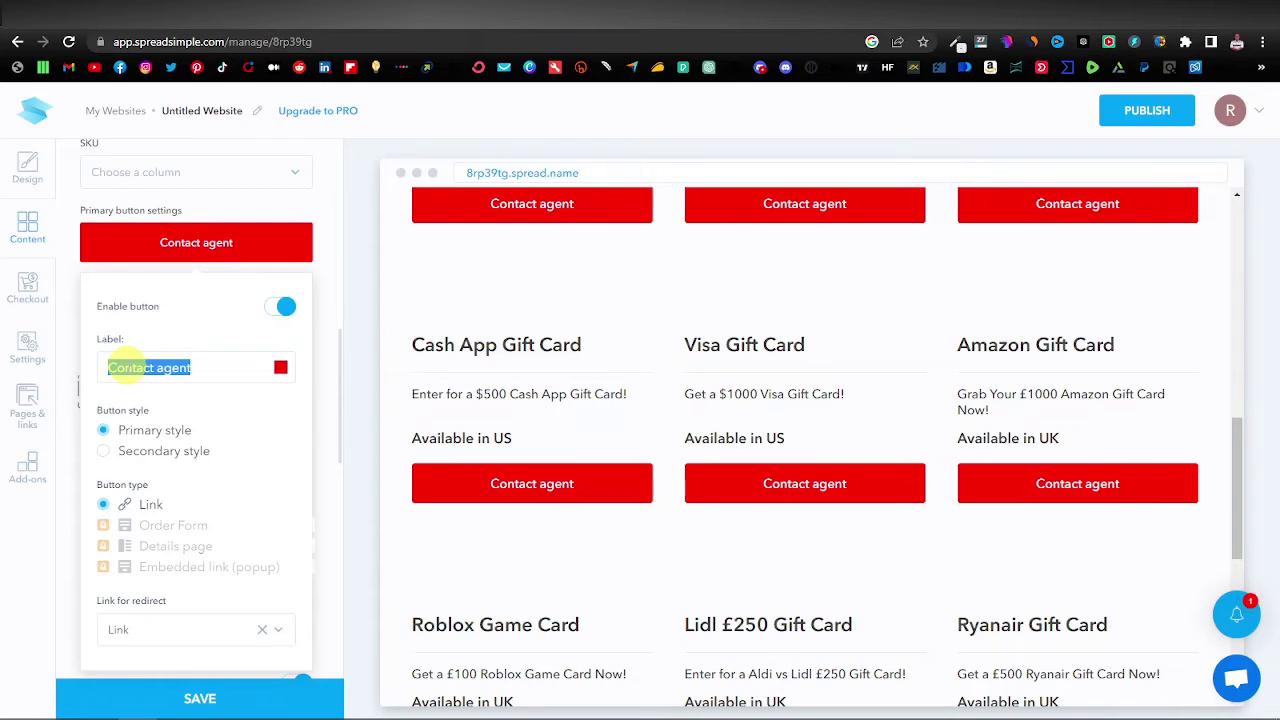
text(ENTER NOW)
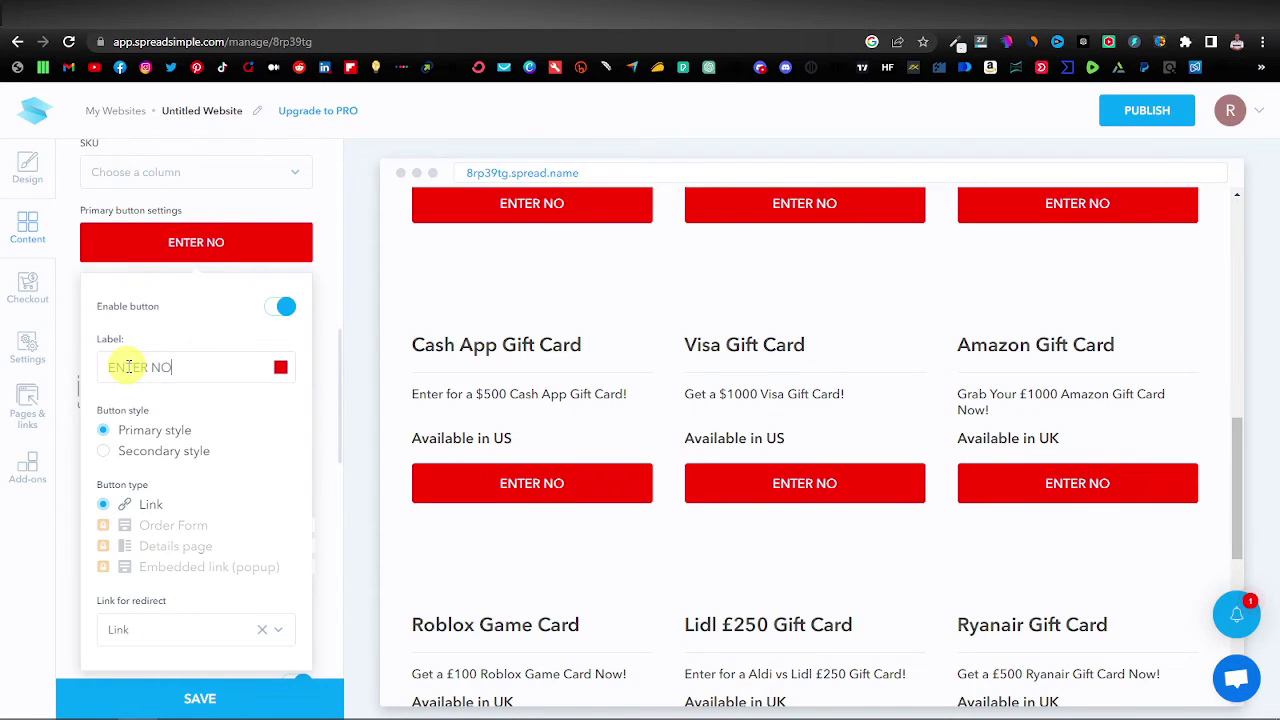
scroll(278, 438, down, 3)
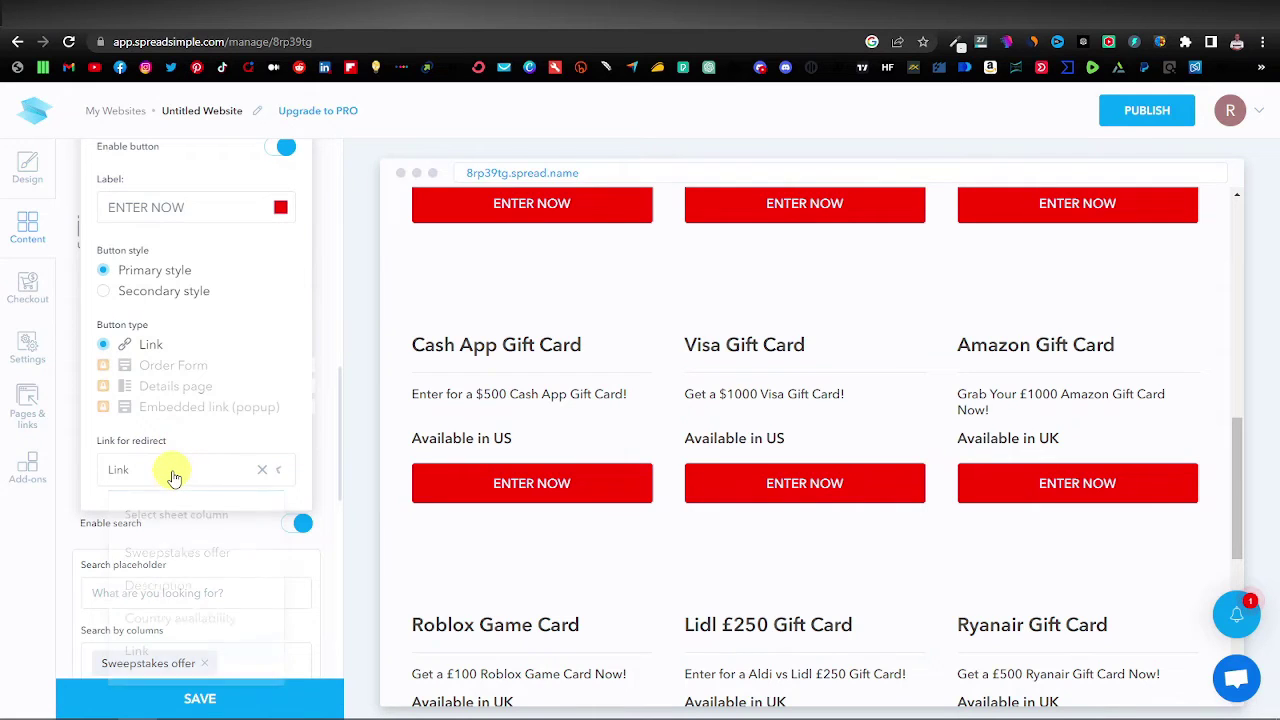
Check that the button's redirect link uses the Link column and look over the listings in the preview.
click(172, 477)
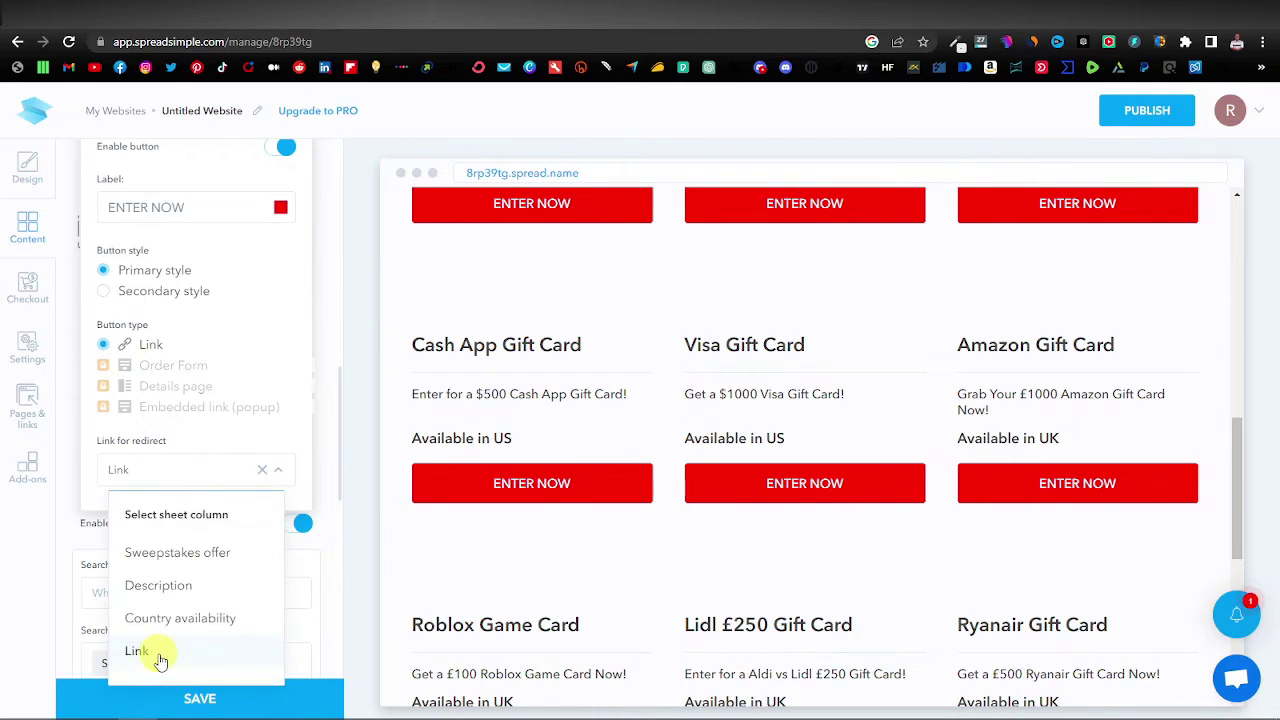
click(229, 445)
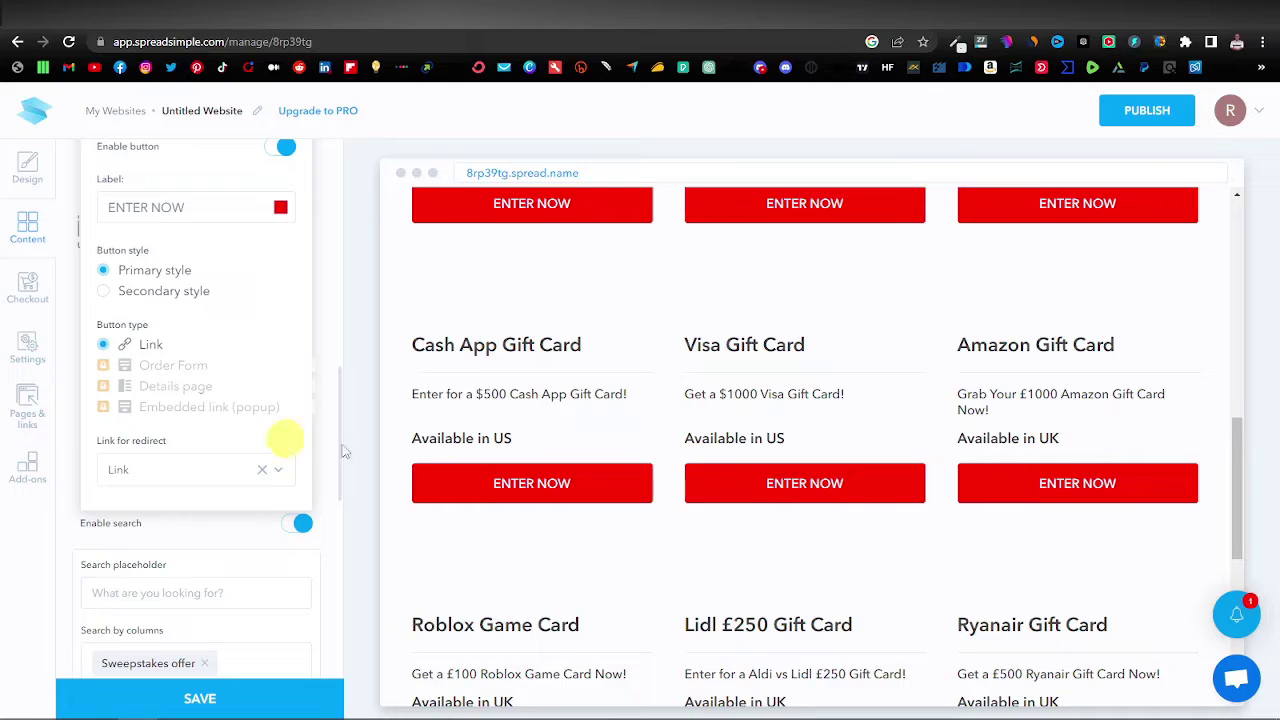
scroll(617, 451, down, 5)
scroll(622, 460, up, 9)
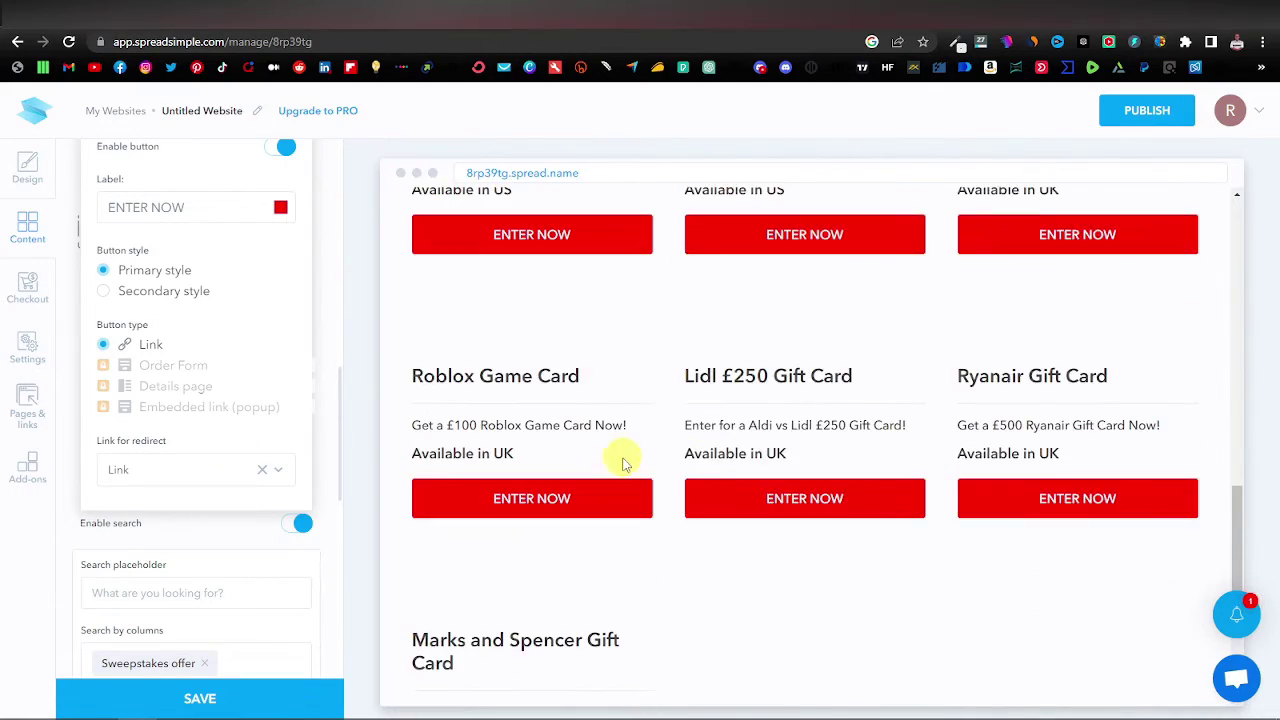
scroll(720, 420, down, 3)
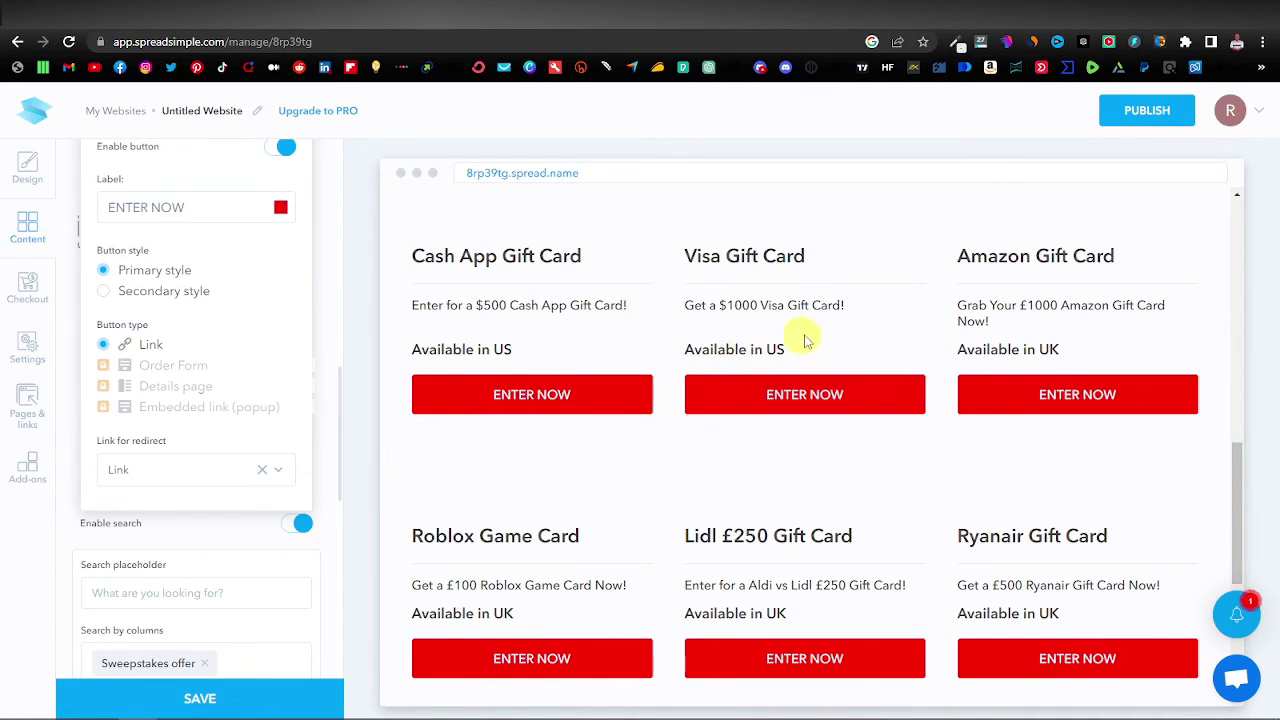
scroll(717, 463, up, 10)
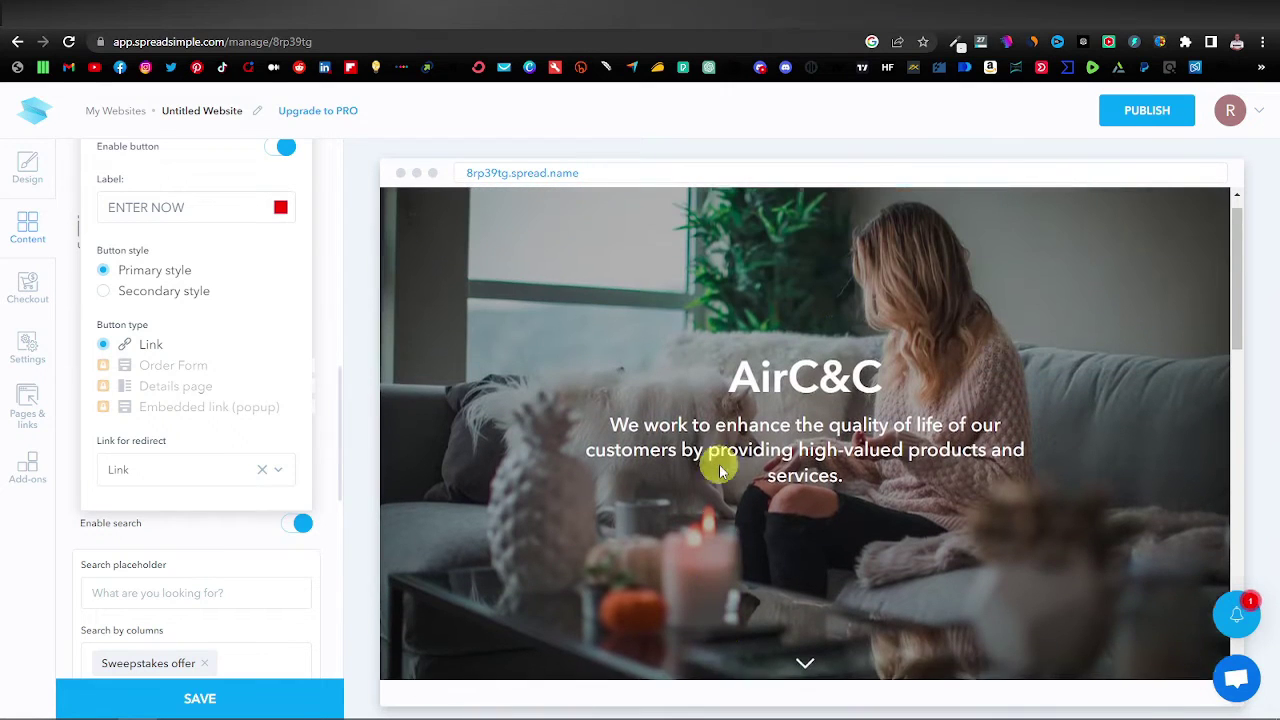
Compare the home page banner in the preview with the banner on the example site gift23.spread.name.
scroll(719, 464, up, 1)
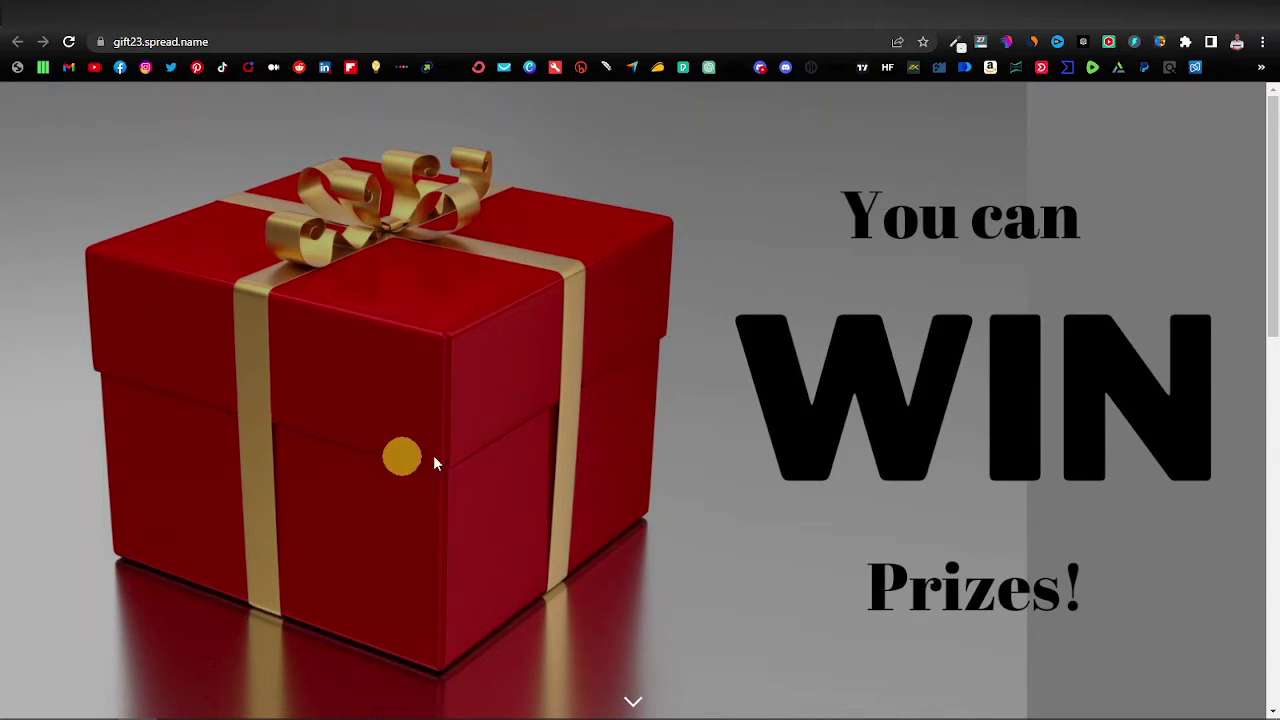
scroll(441, 366, down, 1)
scroll(441, 364, up, 1)
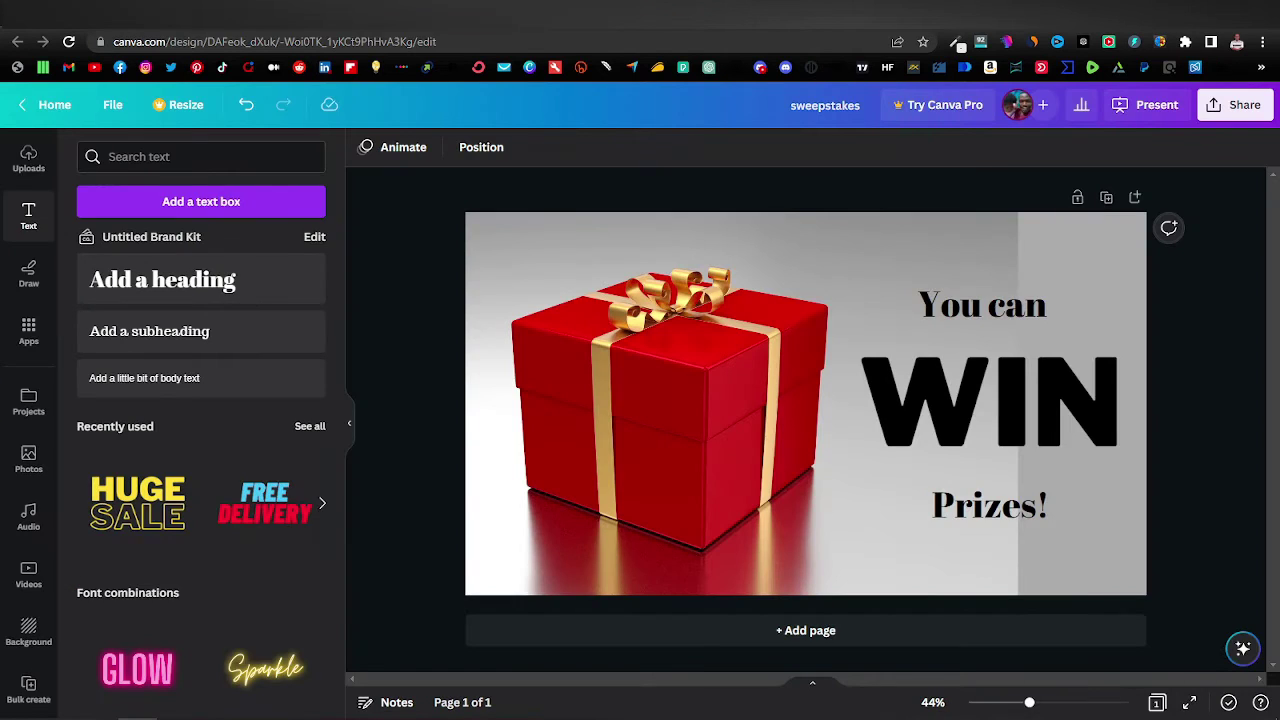
Switch to the sweepstakes banner design in Canva and search the photo elements for "gift box".
drag(674, 397, 803, 403)
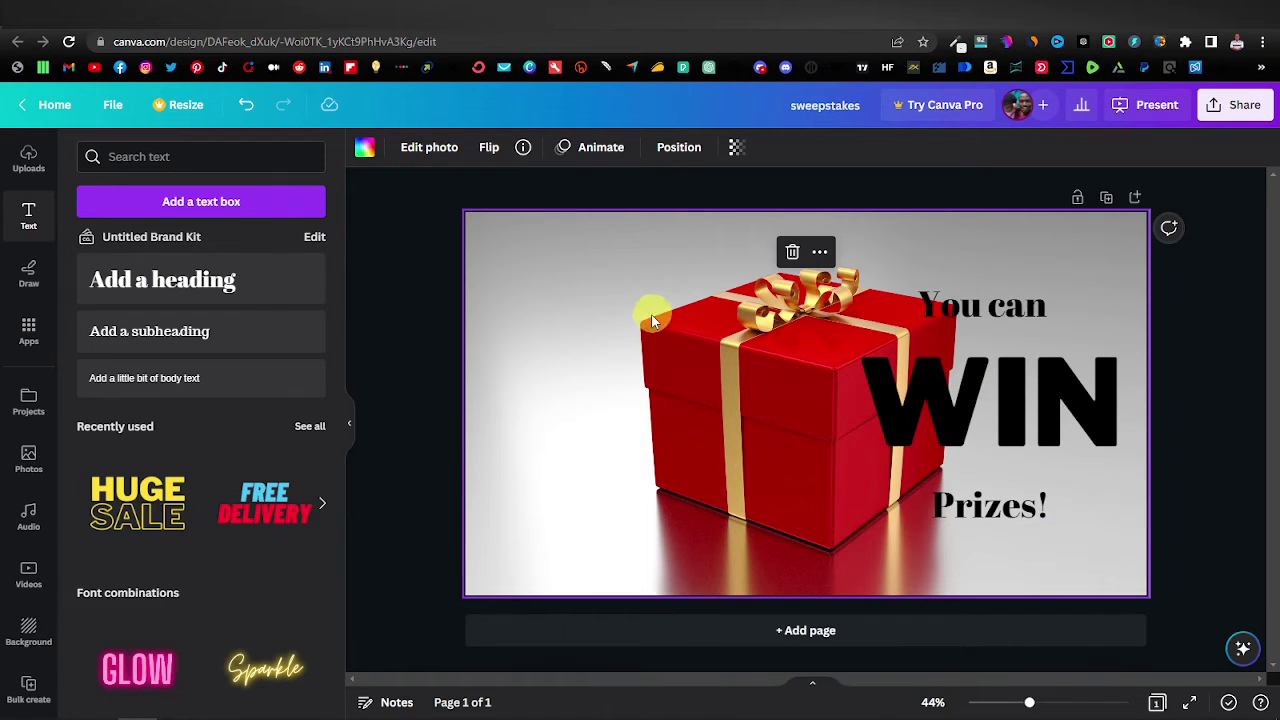
scroll(25, 220, up, 3)
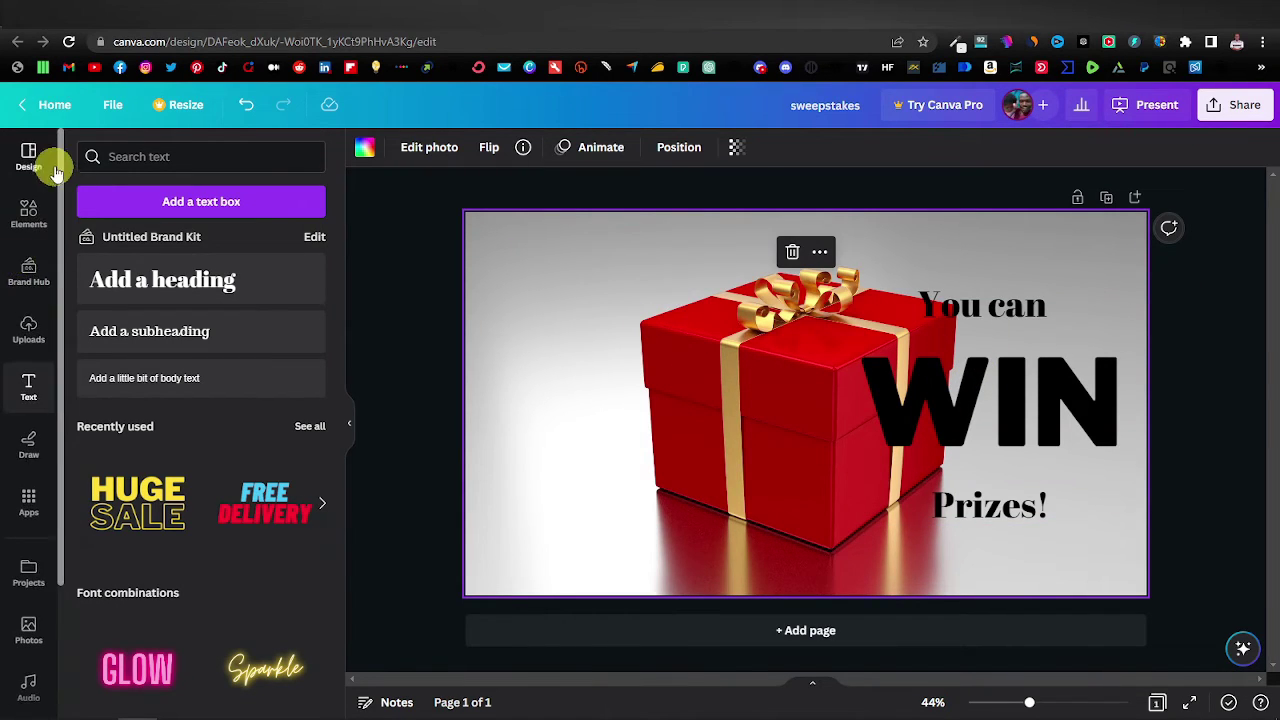
click(26, 217)
click(170, 157)
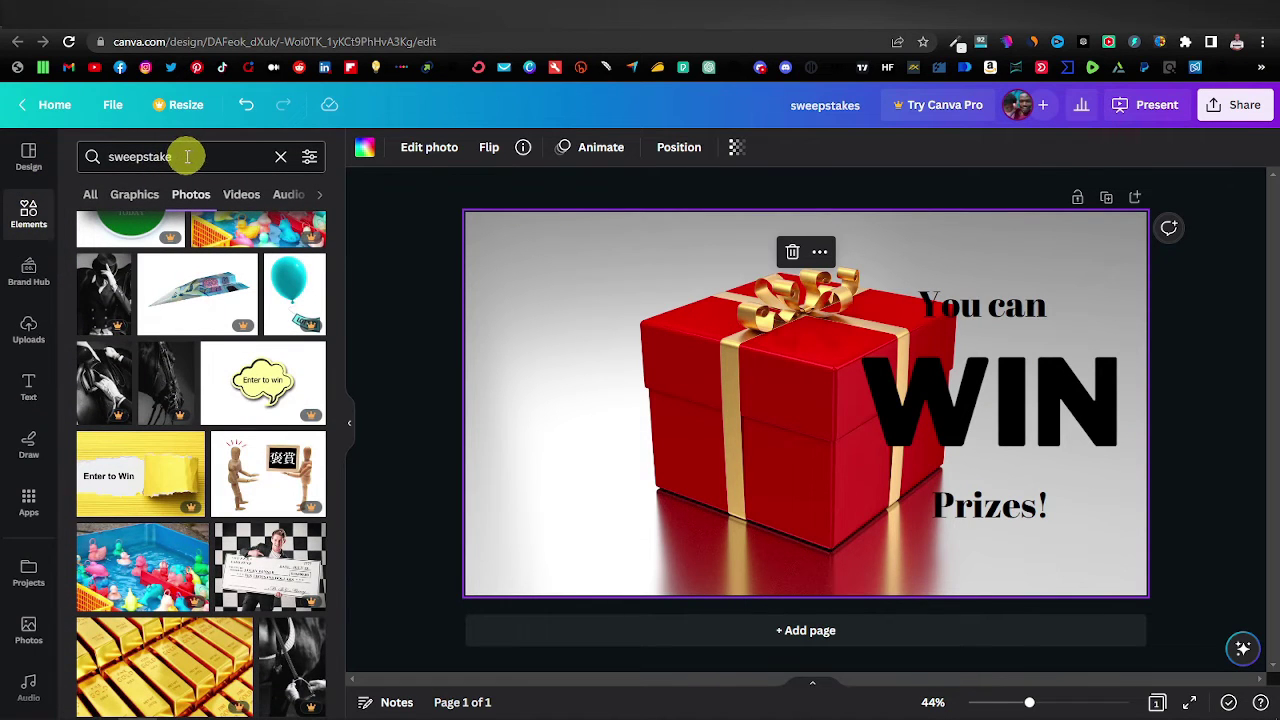
double_click(187, 157)
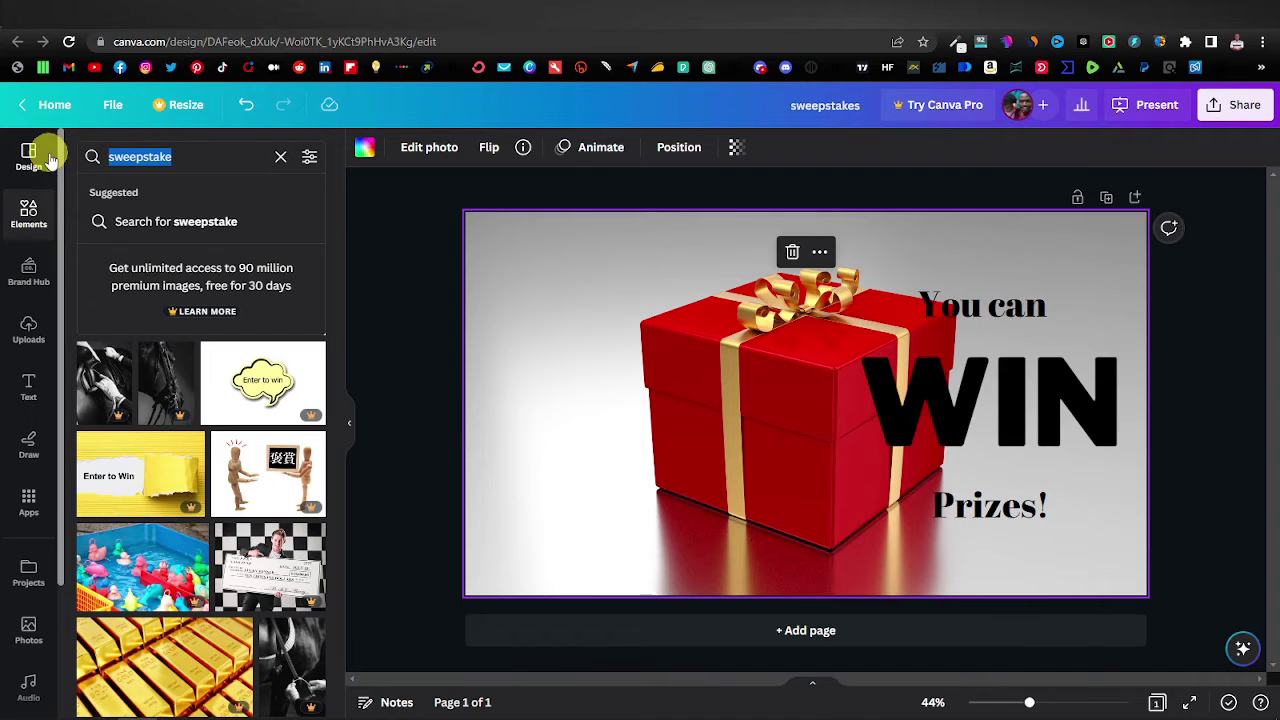
text(gift)
click(132, 224)
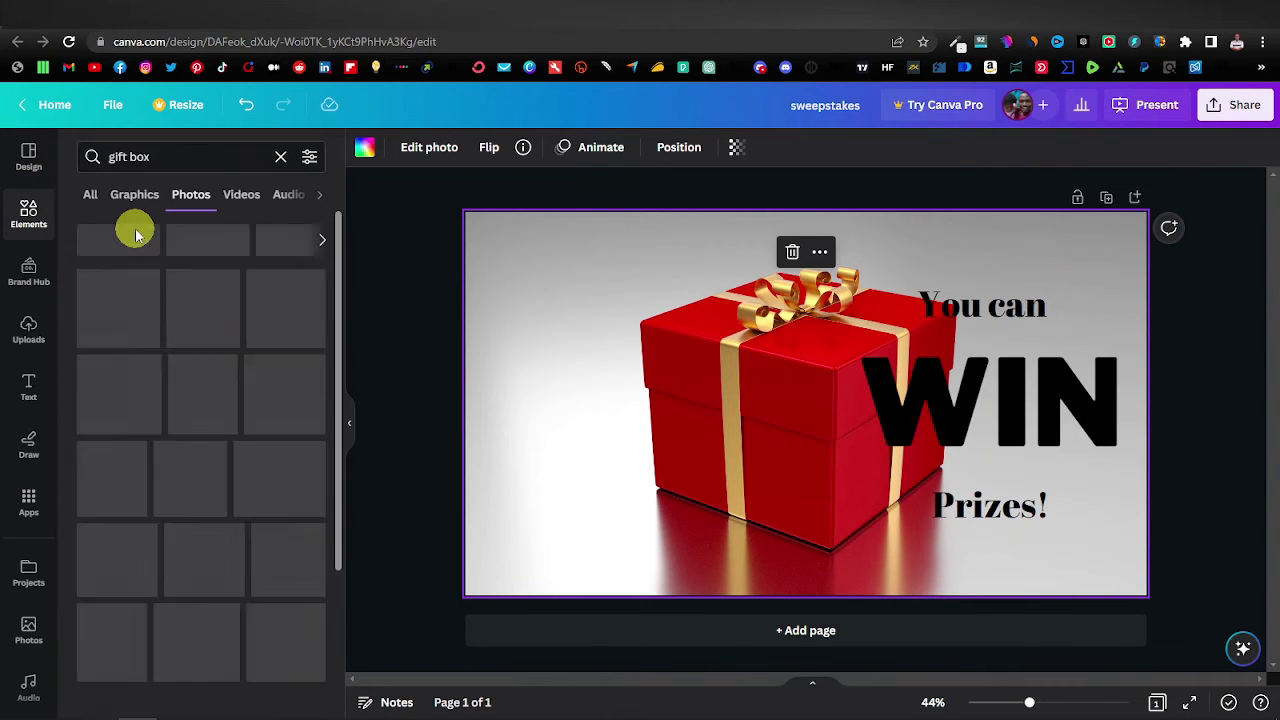
scroll(225, 552, down, 3)
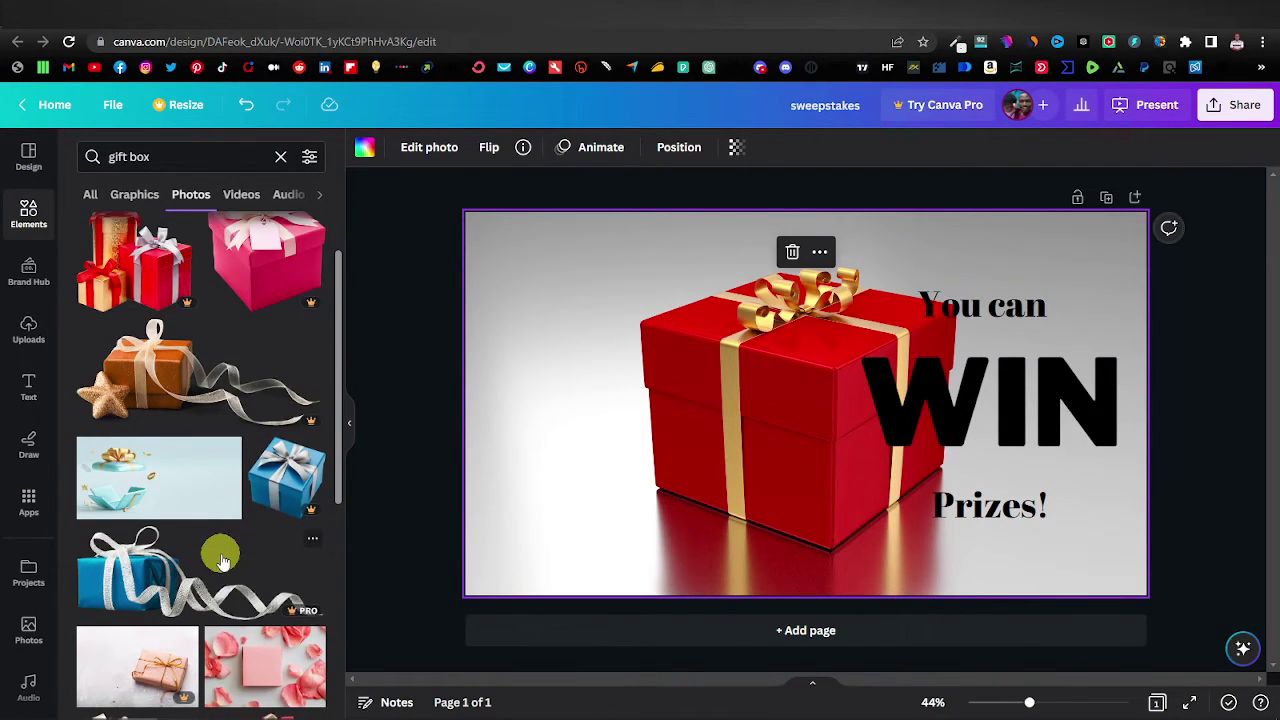
Replace the red gift box photo with the light-blue open gift box photo, enlarged to cover the whole page.
click(792, 254)
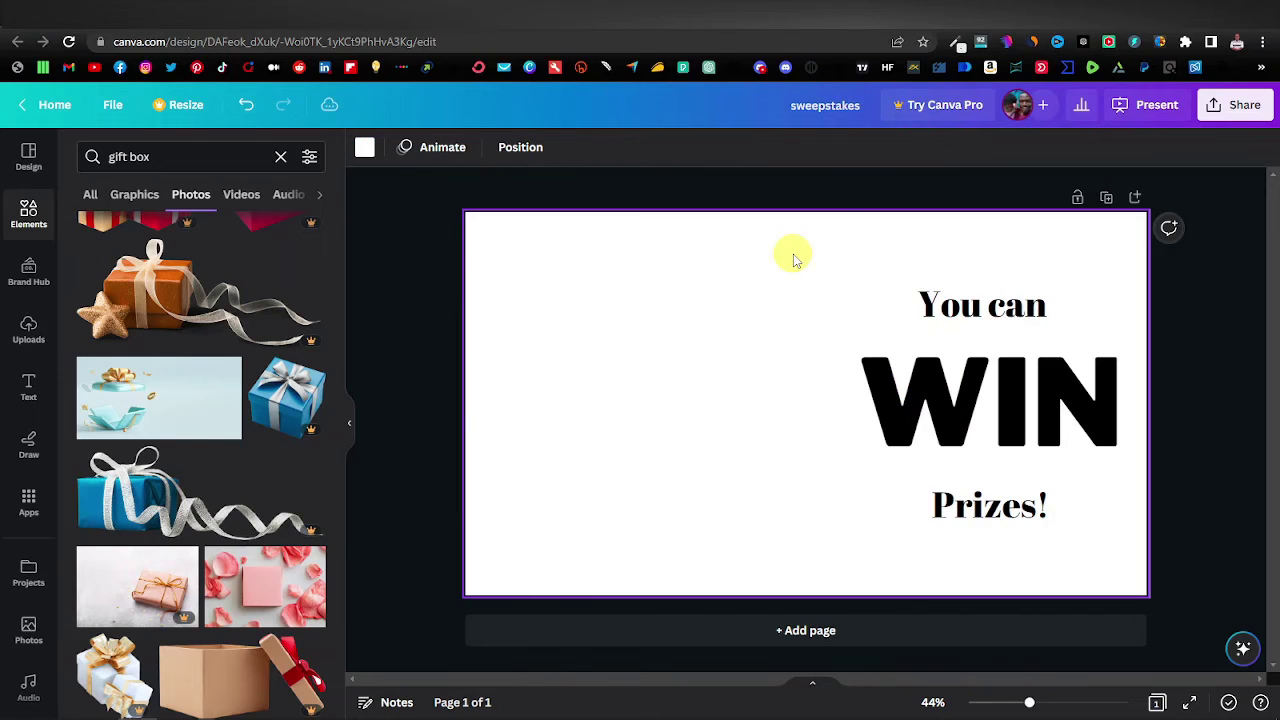
click(138, 398)
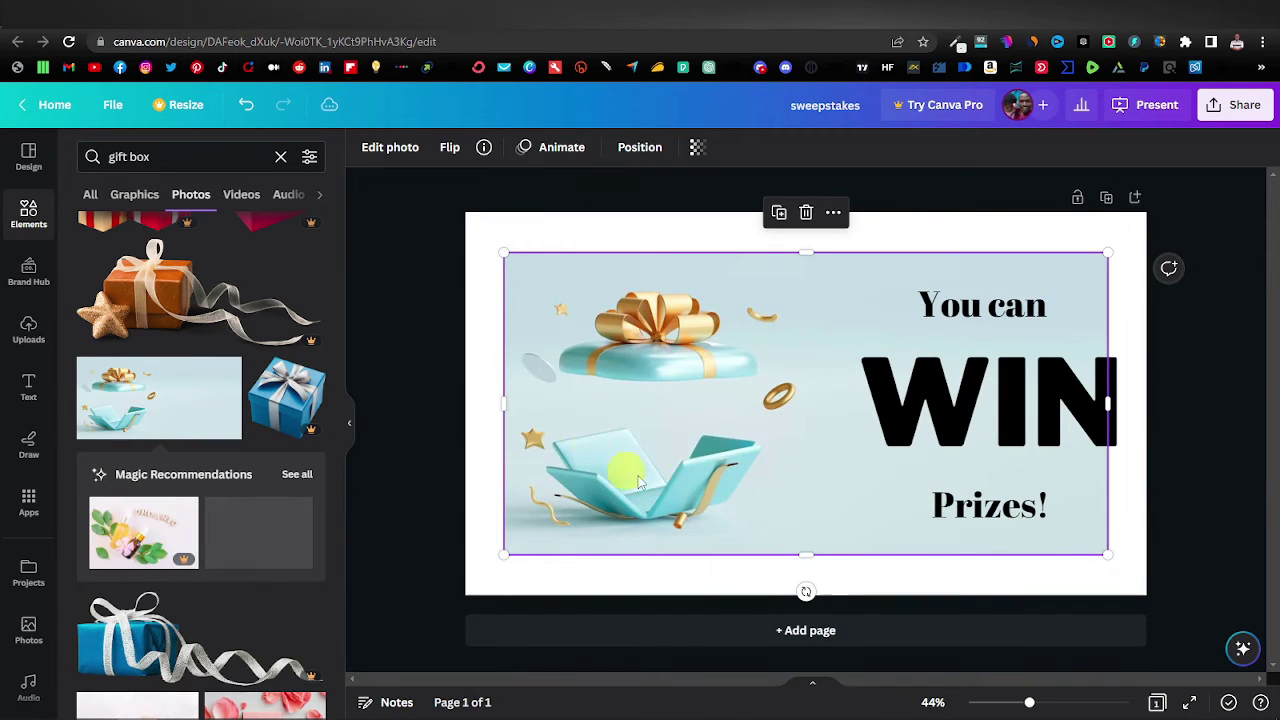
drag(503, 555, 329, 586)
drag(600, 477, 733, 420)
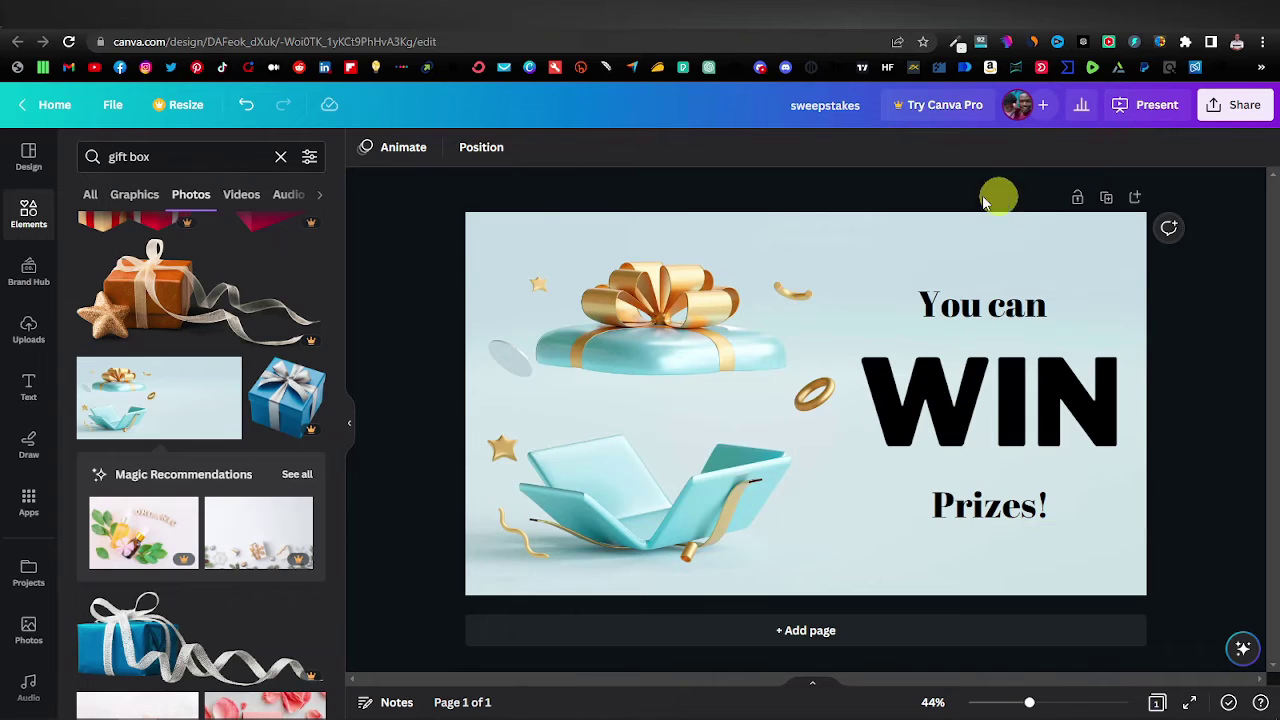
Download the finished sweepstakes banner as a JPG file.
click(1244, 105)
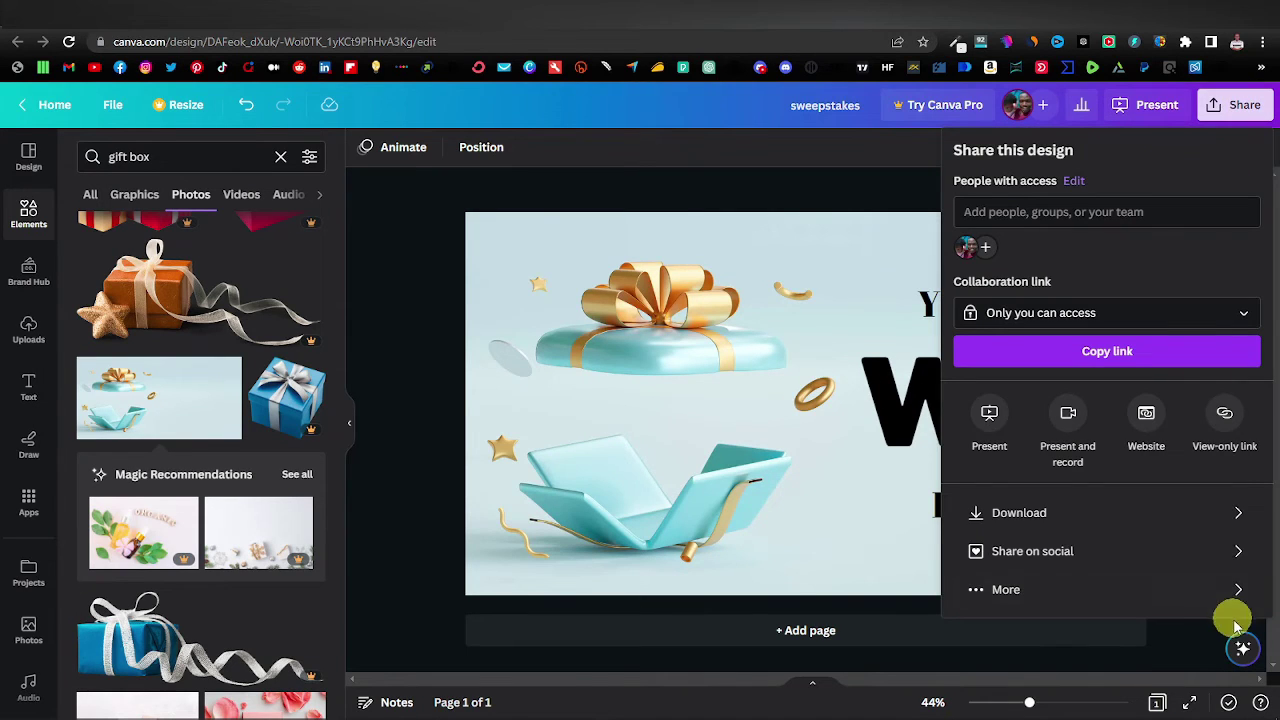
click(1242, 512)
click(1214, 216)
click(1134, 266)
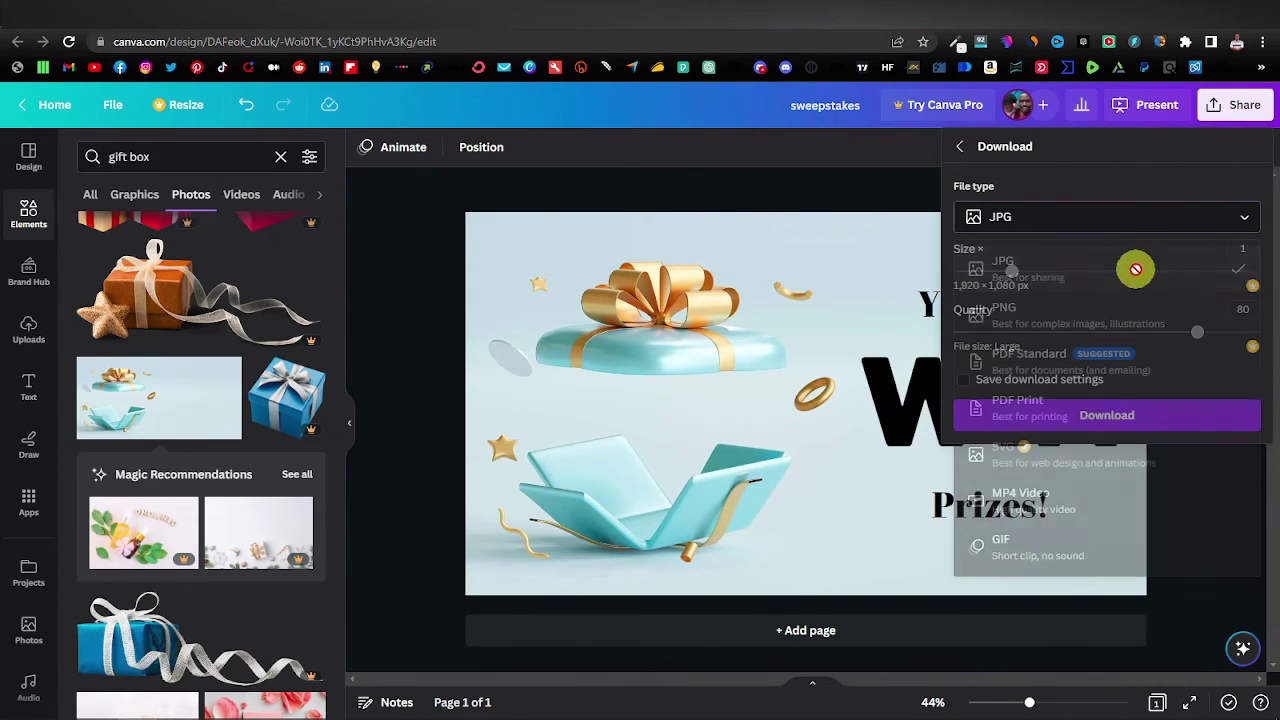
click(1185, 415)
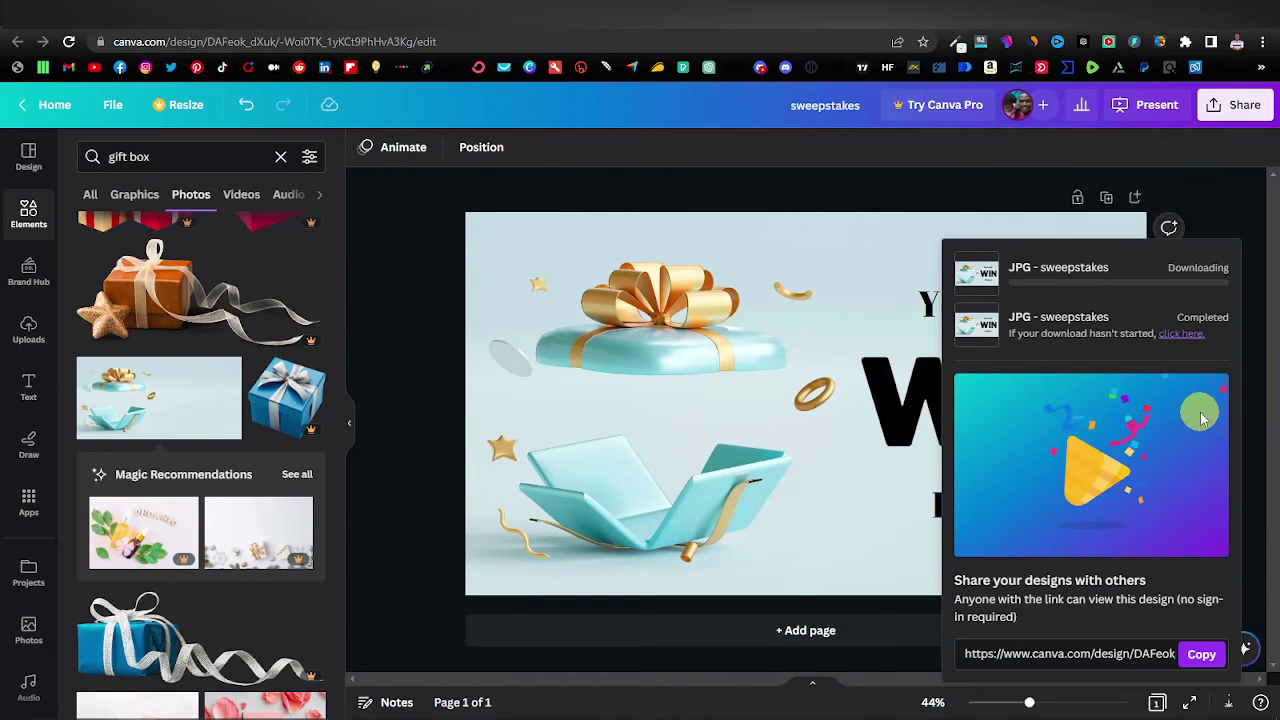
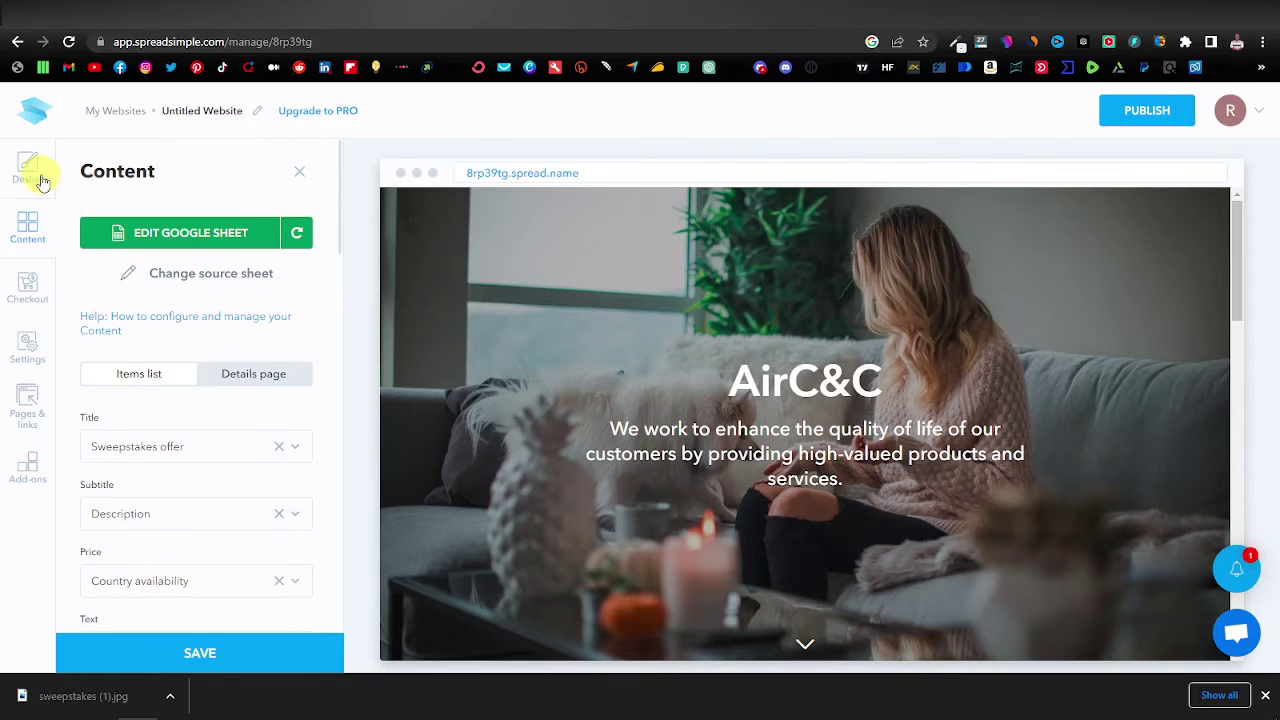
Switch back to SpreadSimple, apply the dark theme to the website and look over the listings in the preview.
click(36, 176)
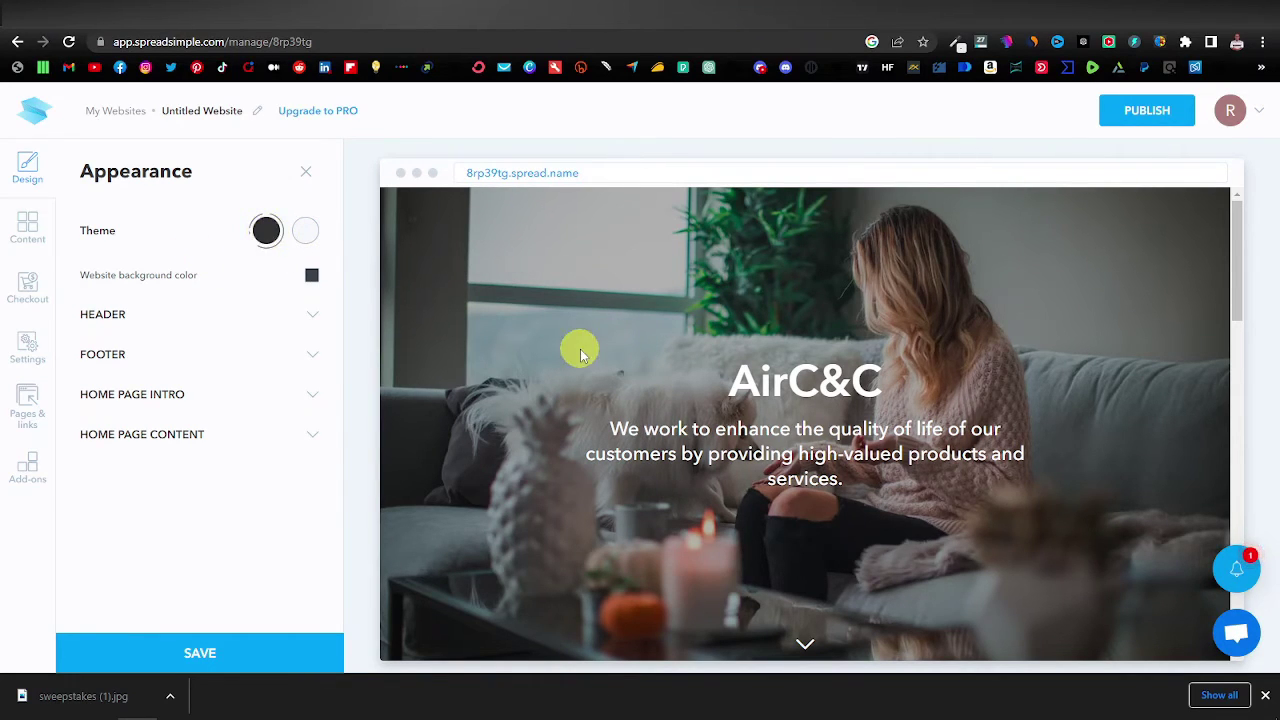
scroll(580, 349, down, 7)
scroll(560, 390, down, 5)
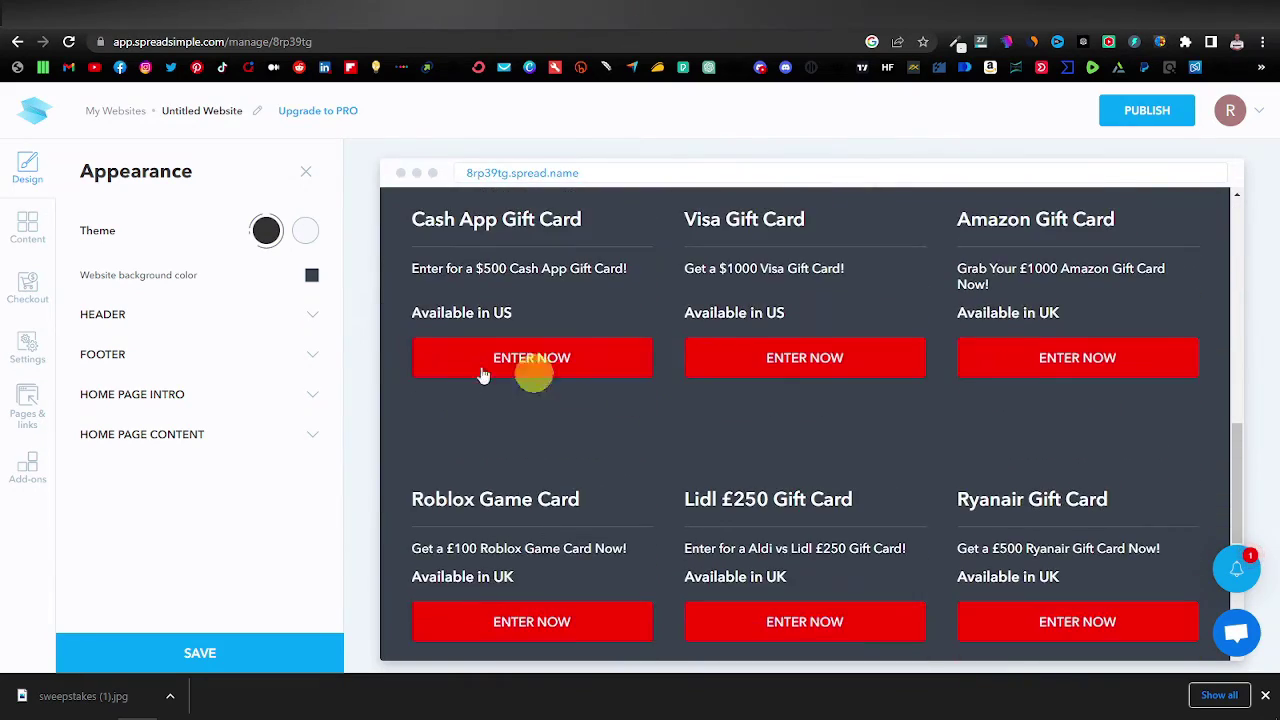
scroll(631, 449, up, 10)
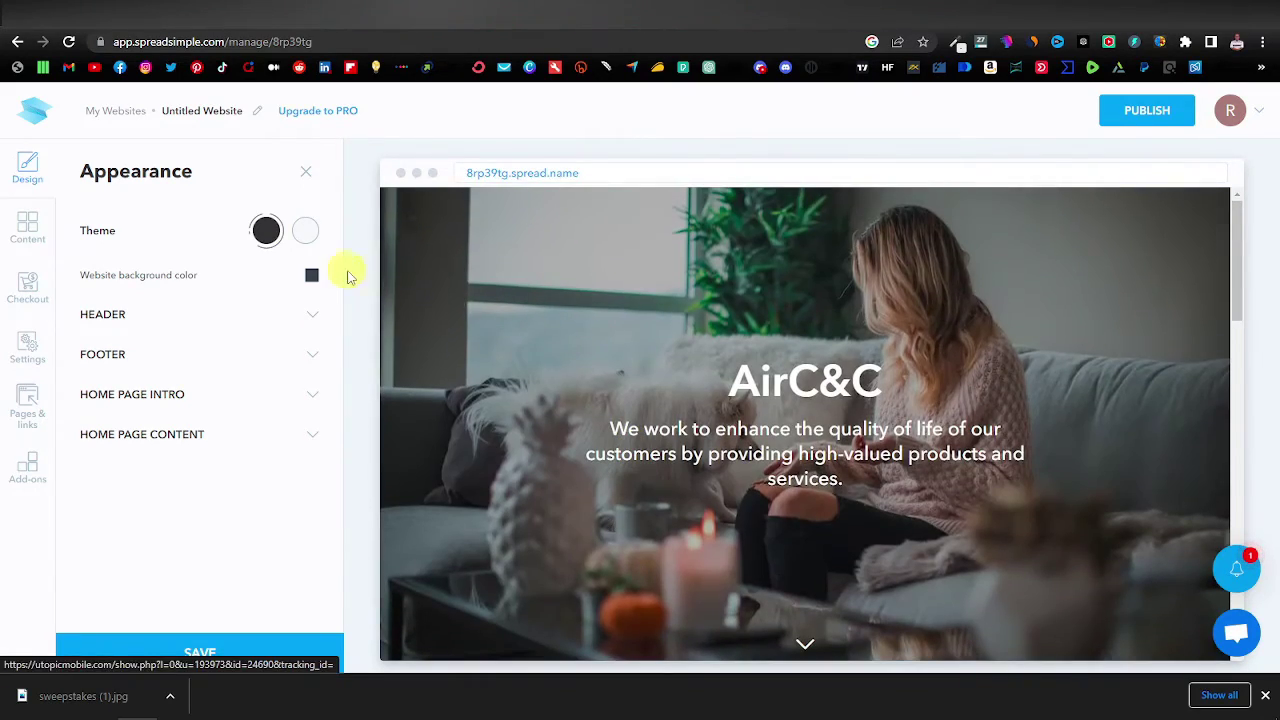
Change the website background color to near black and check it behind the listings in the preview.
click(311, 276)
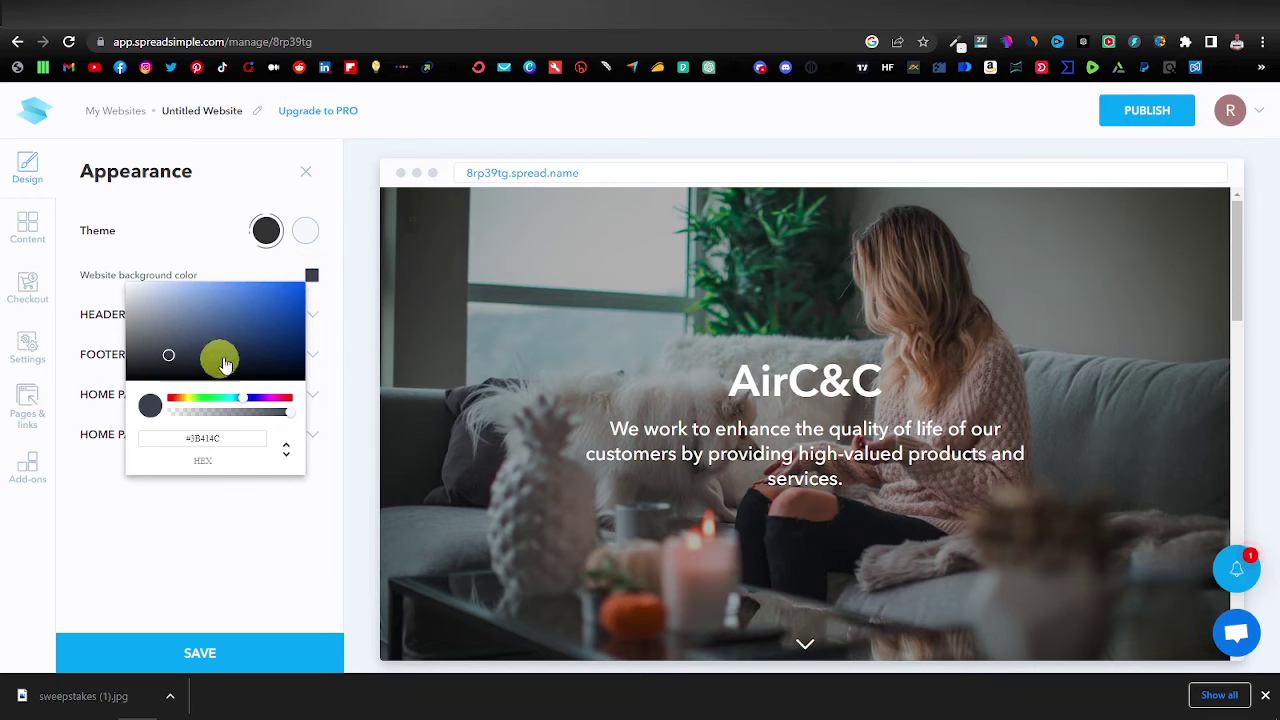
click(171, 352)
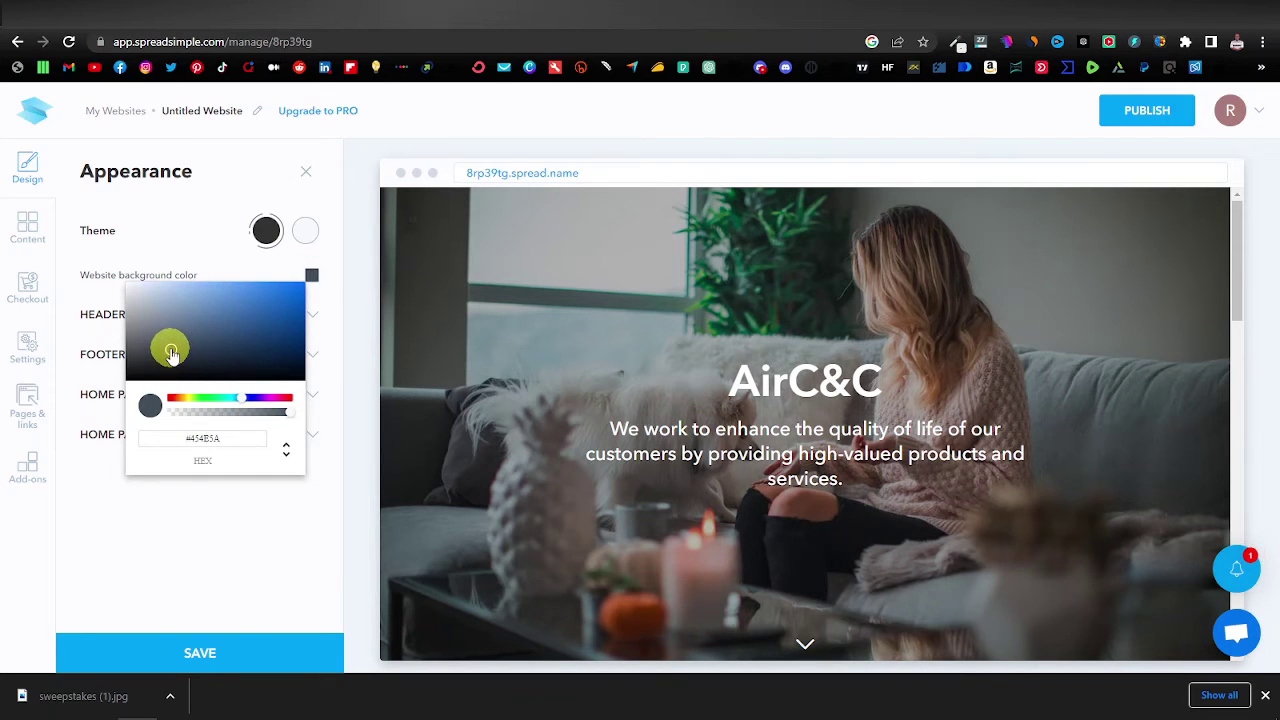
mouse_move(171, 352)
mouse_down()
mouse_move(134, 363)
mouse_move(124, 382)
mouse_up()
click(249, 192)
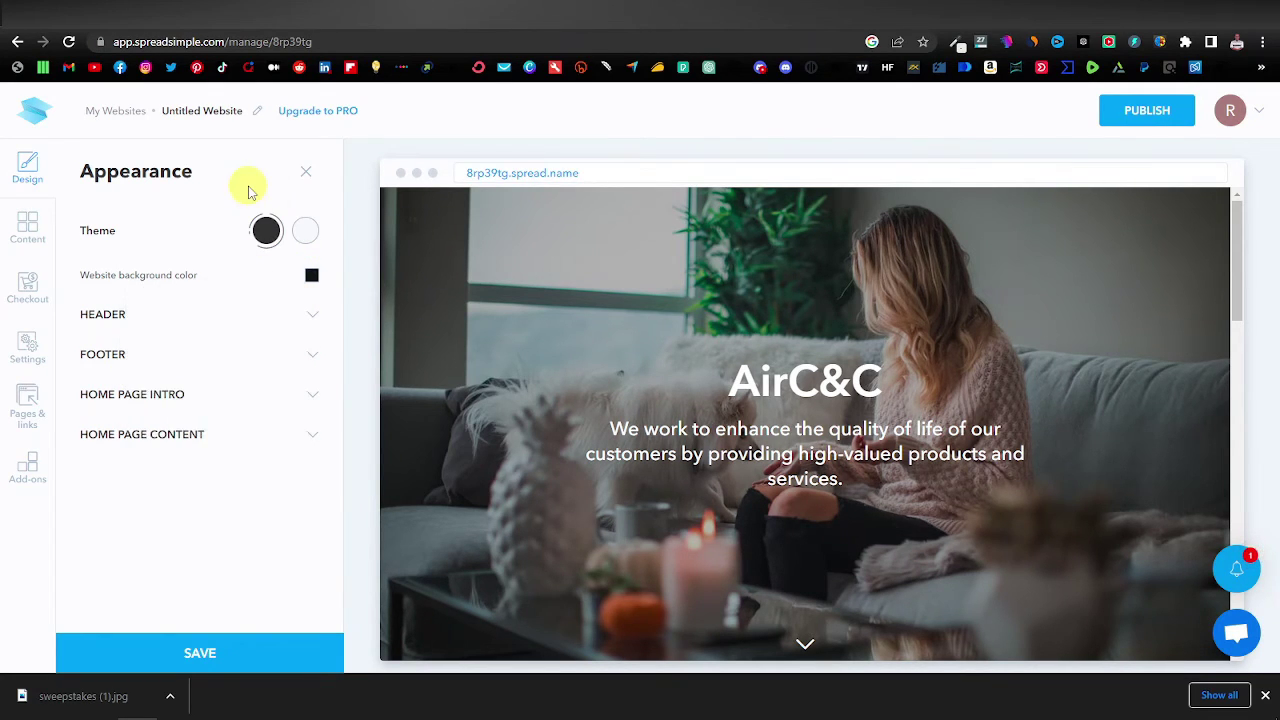
scroll(657, 408, down, 10)
scroll(809, 451, up, 10)
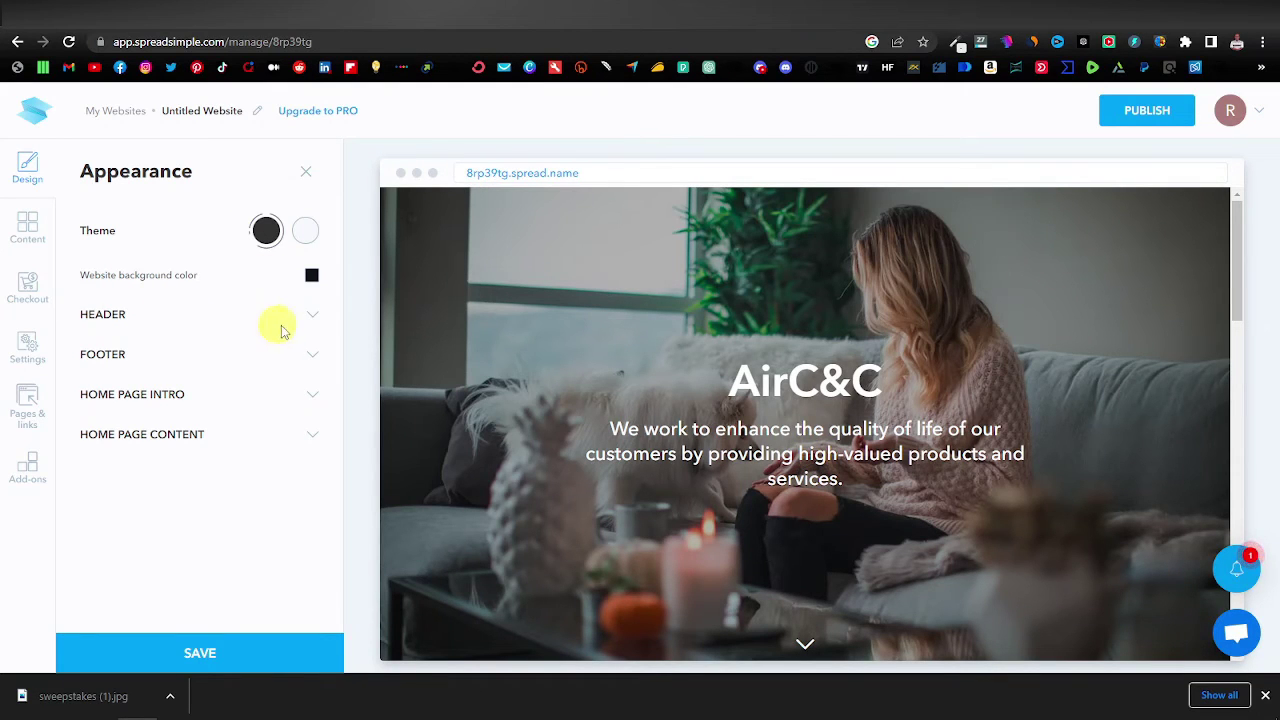
Try out the site header in the preview and turn it back off.
click(312, 318)
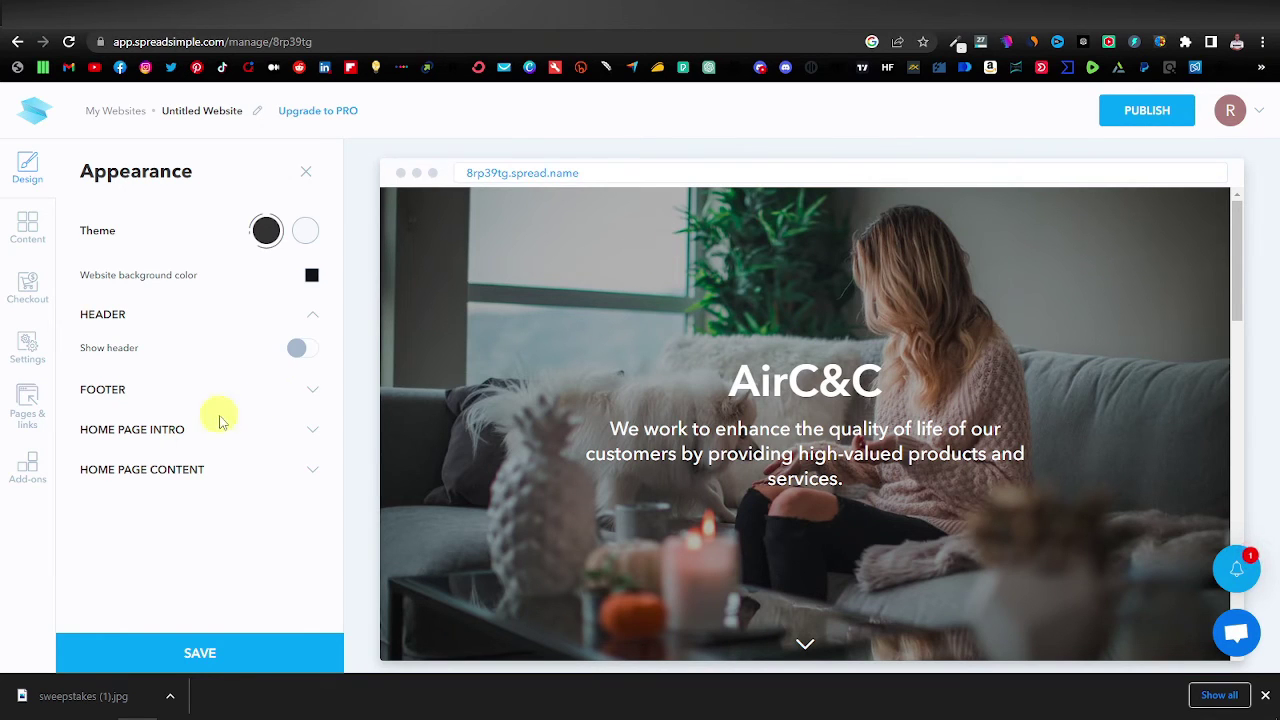
click(300, 347)
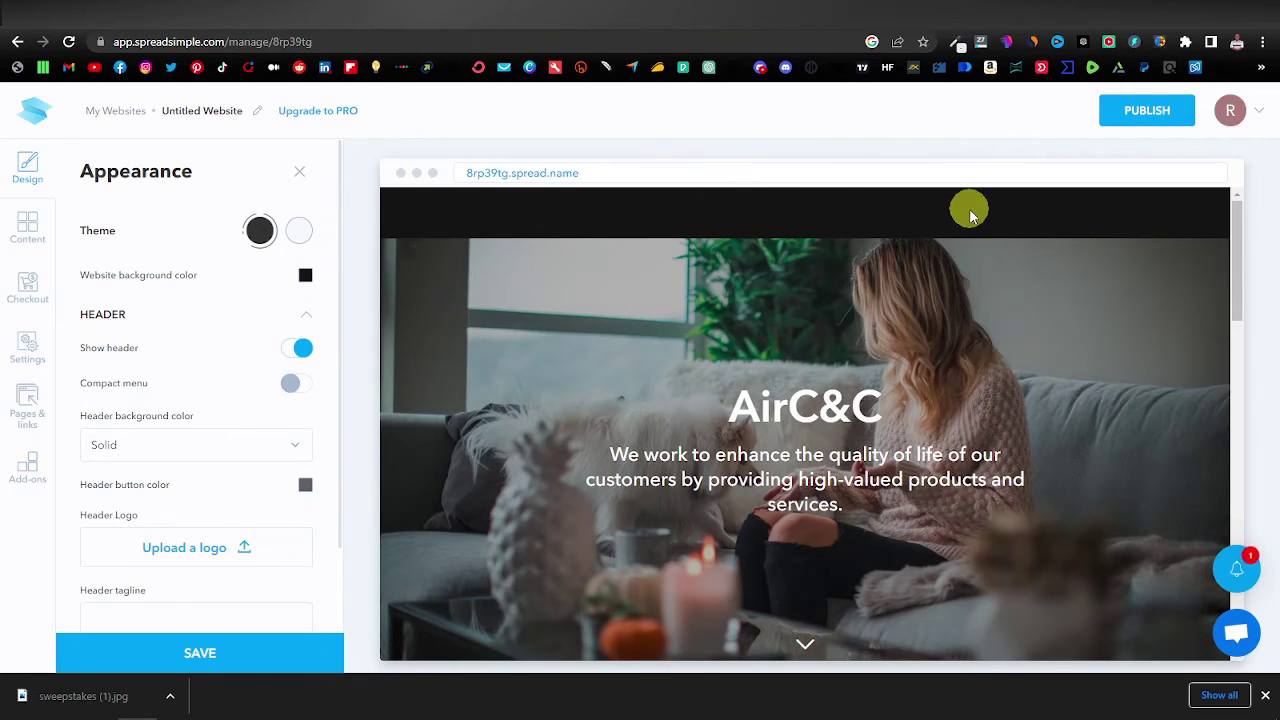
click(300, 348)
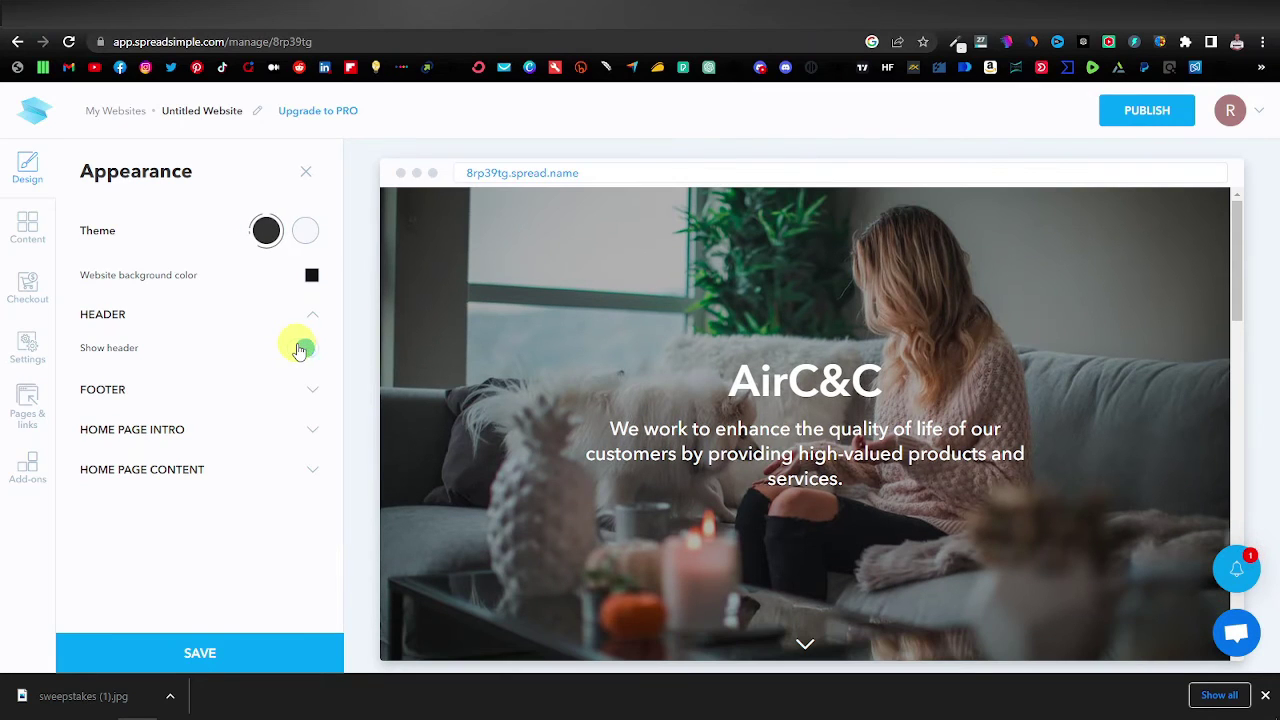
Try out the site footer, check the end of the page in the preview and turn it back off.
click(313, 393)
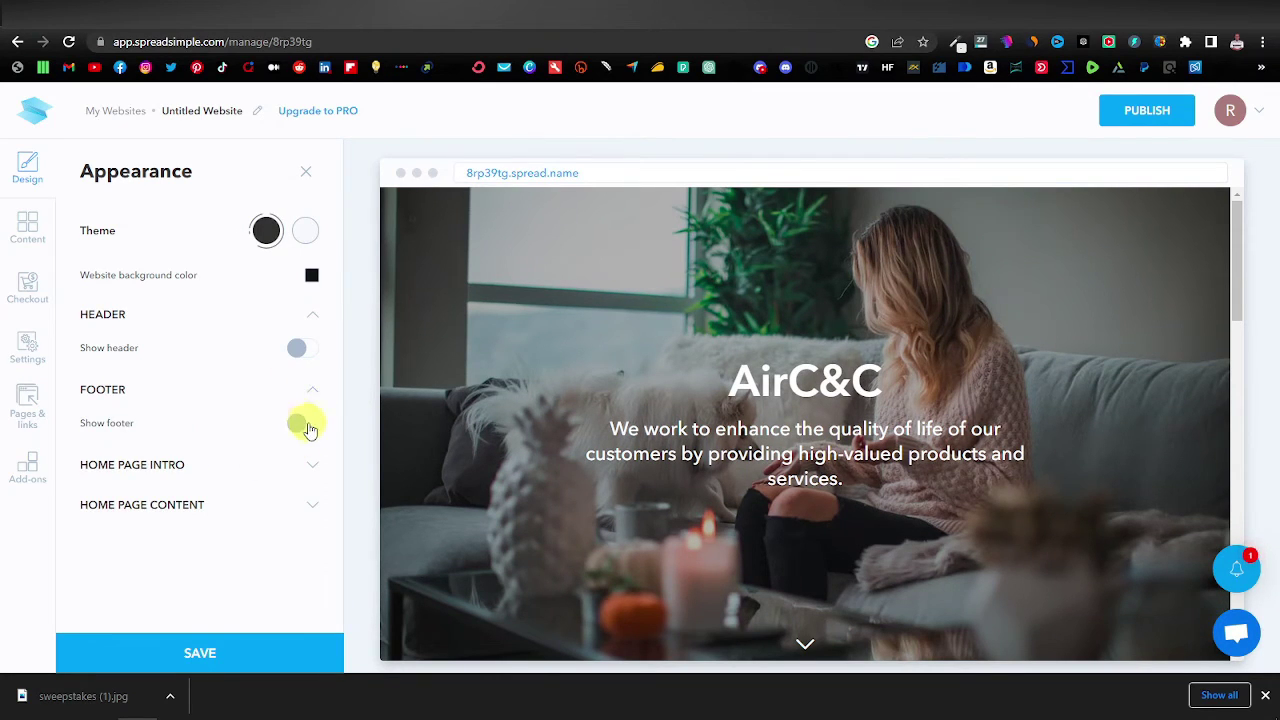
click(299, 424)
scroll(542, 485, down, 5)
scroll(542, 485, down, 10)
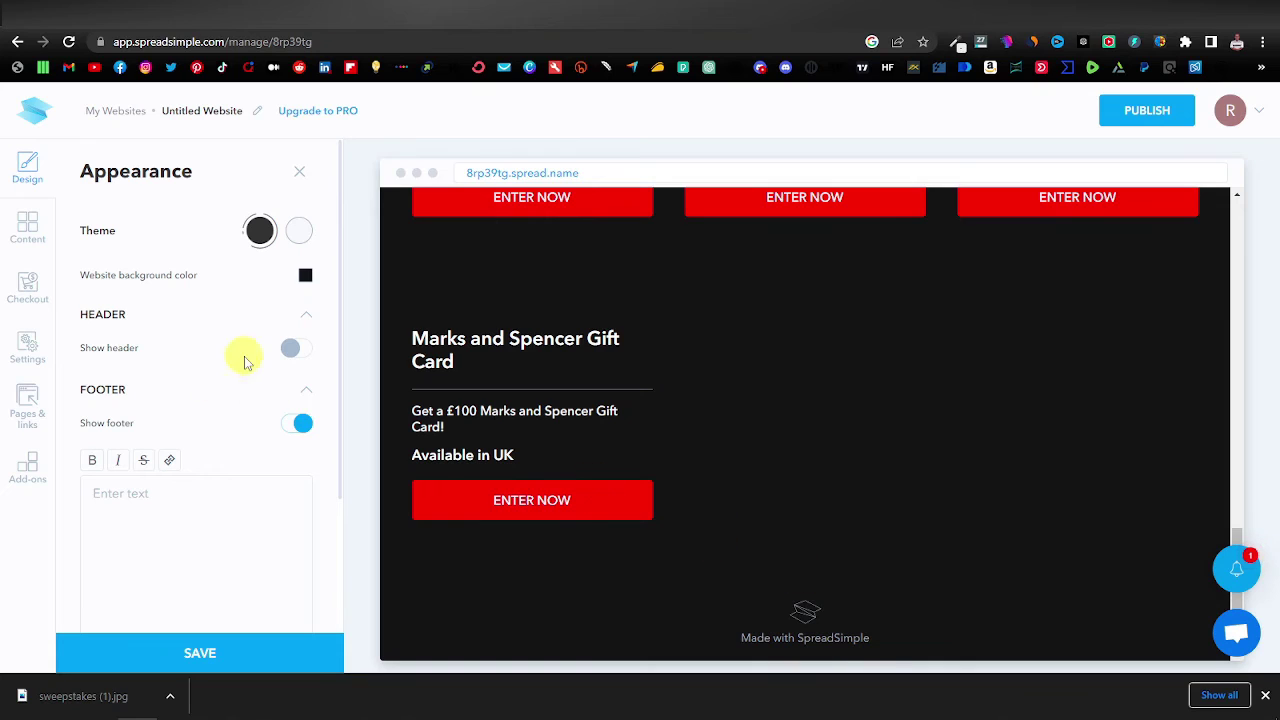
click(298, 423)
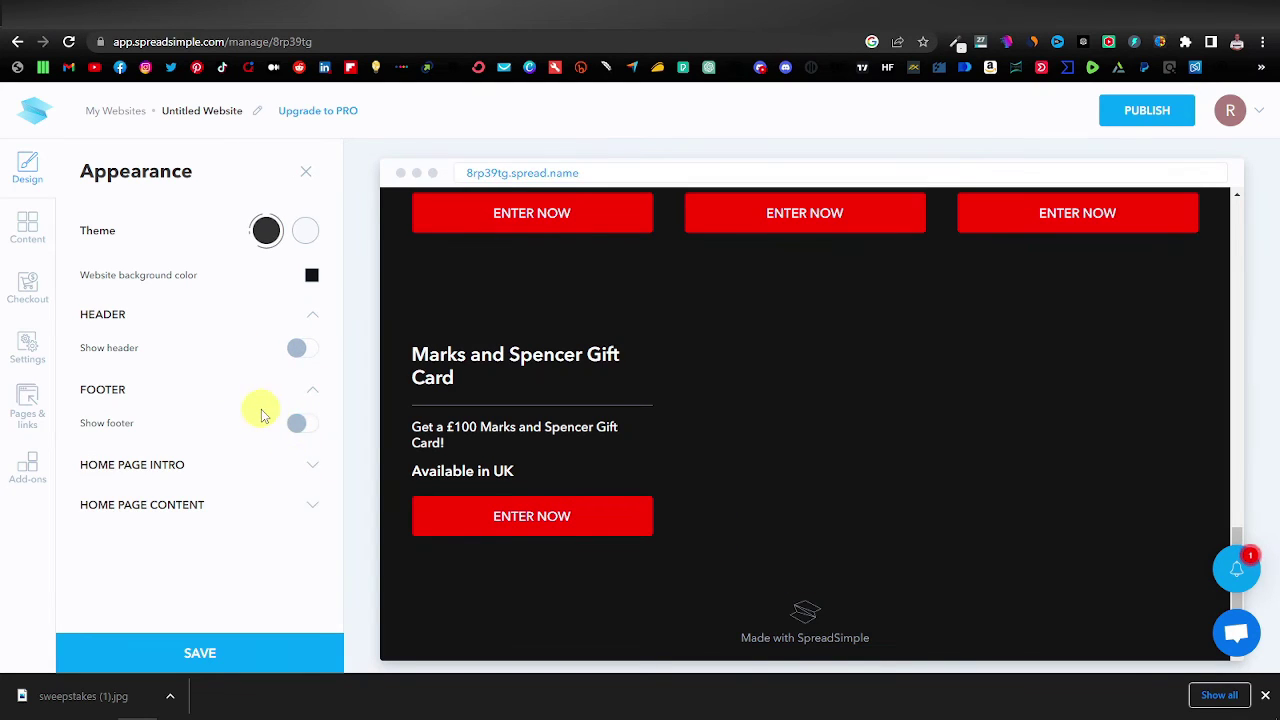
Open the home page intro settings, preview the site without the intro and turn the intro back on.
click(307, 466)
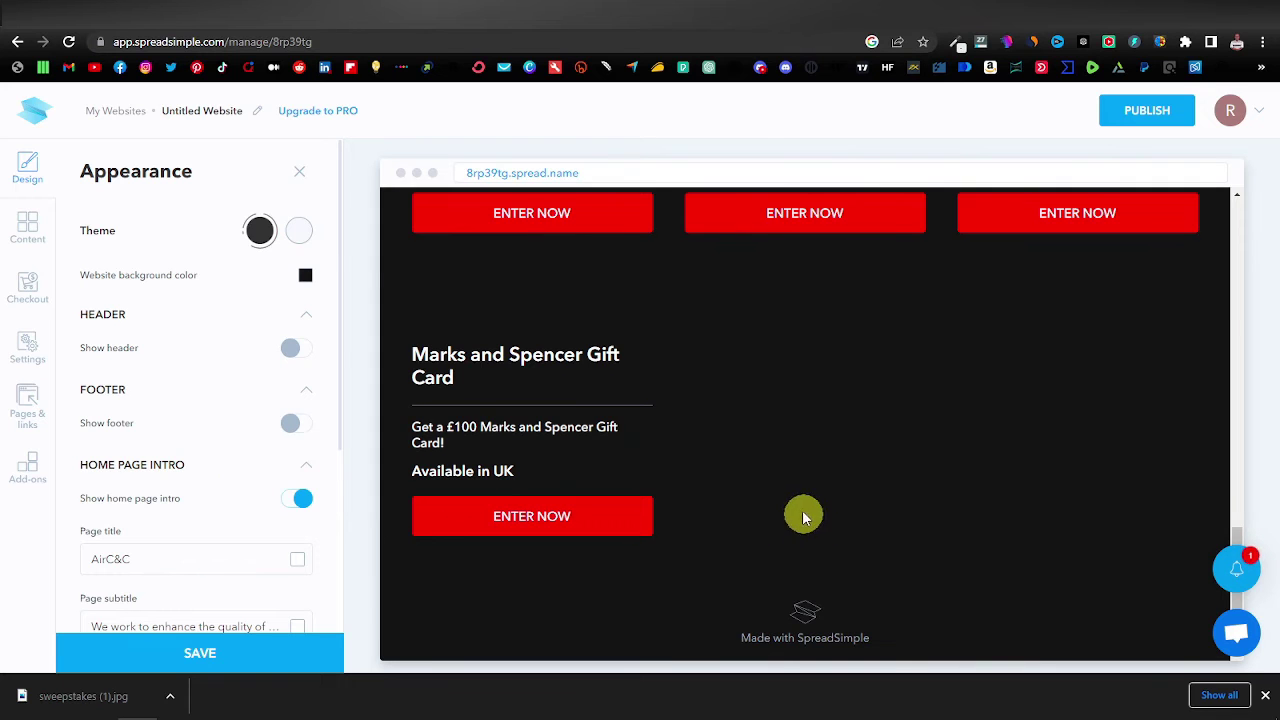
scroll(802, 510, up, 10)
scroll(155, 532, down, 2)
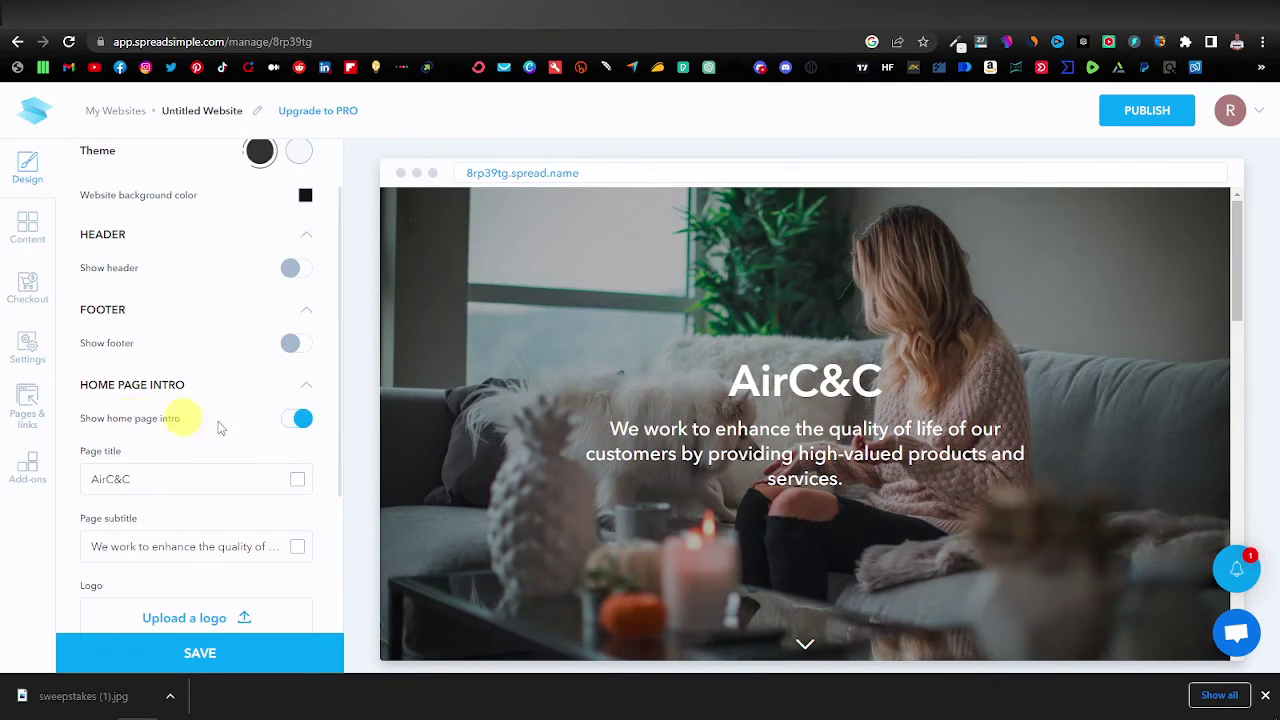
click(298, 420)
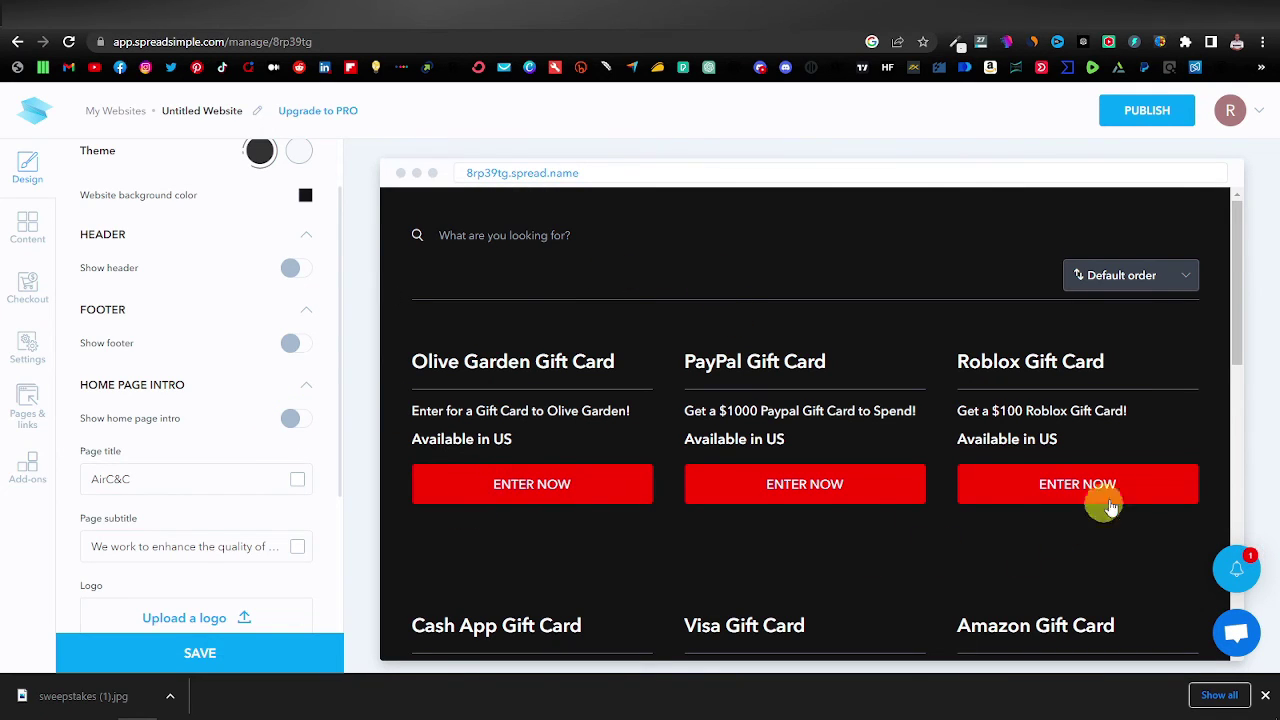
click(298, 420)
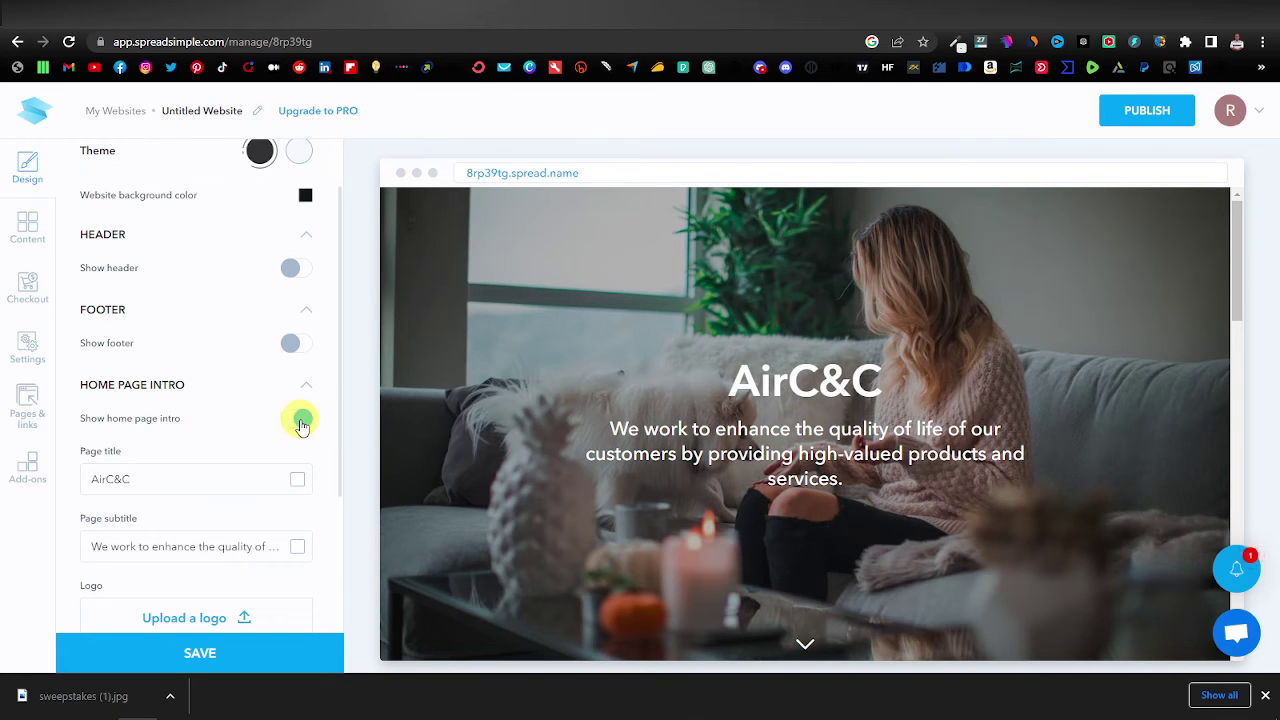
Clear the home page intro's page title and page subtitle.
triple_click(140, 479)
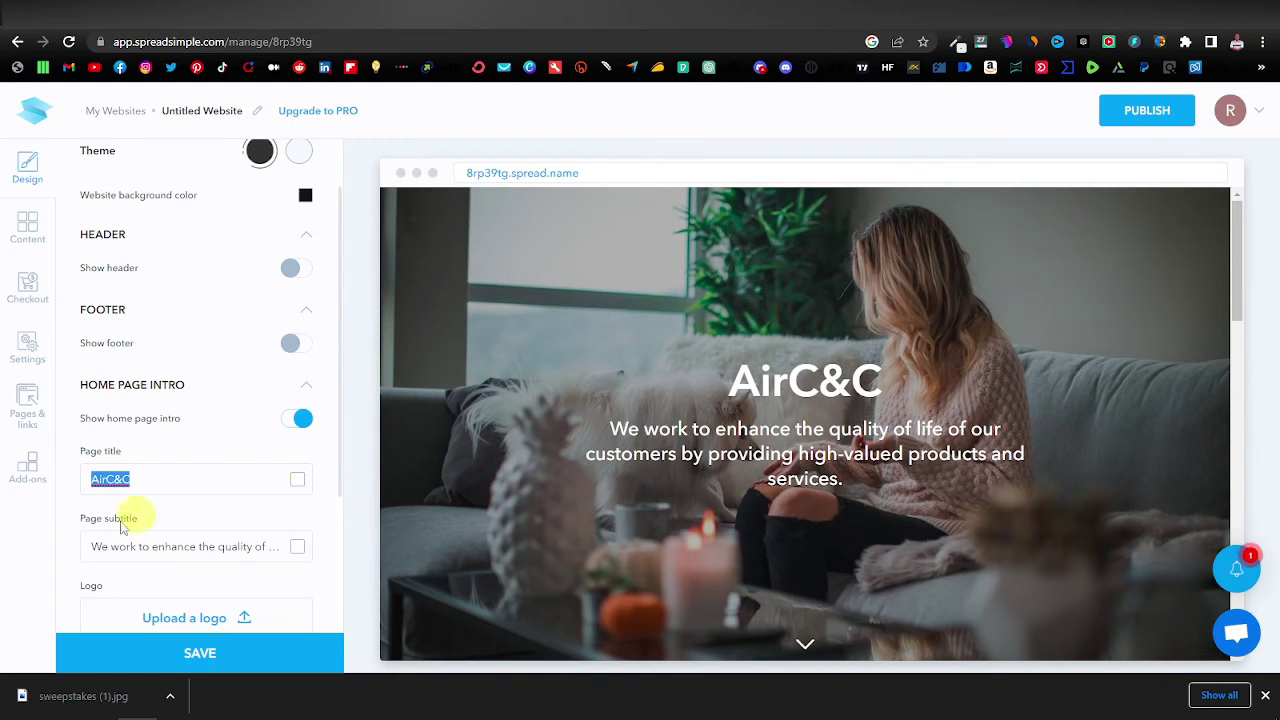
triple_click(175, 546)
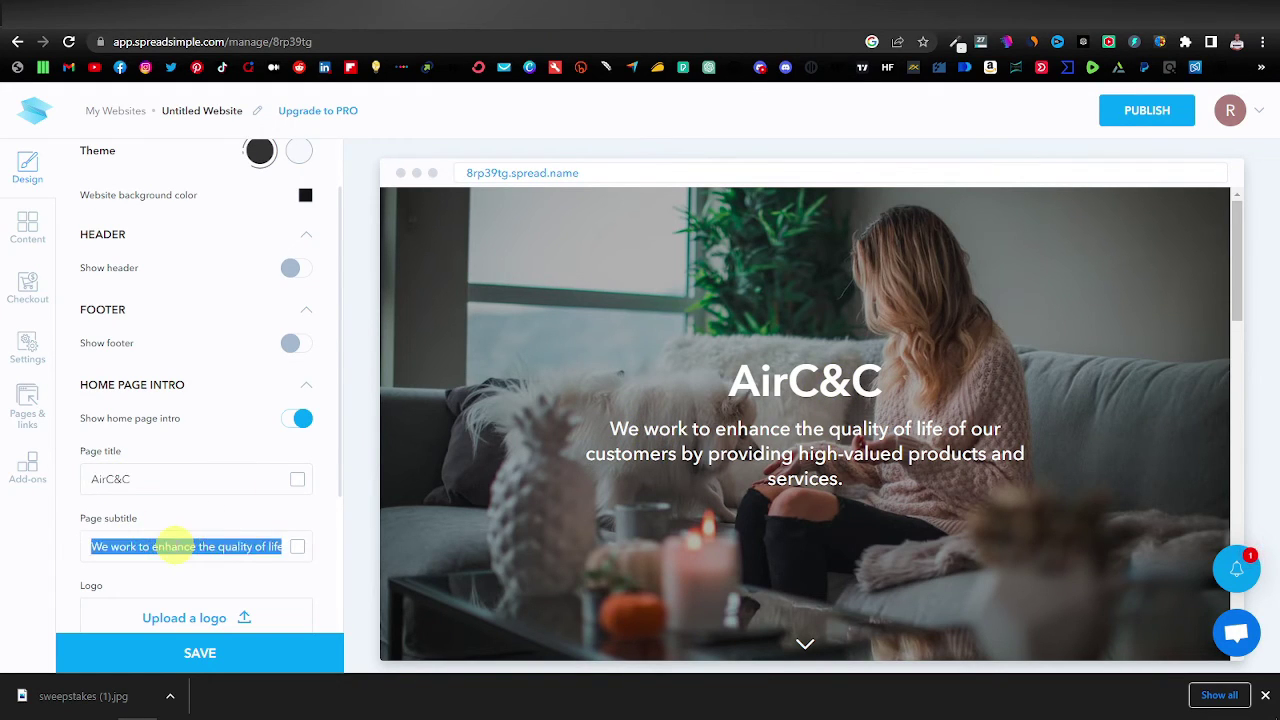
key(BackSpace)
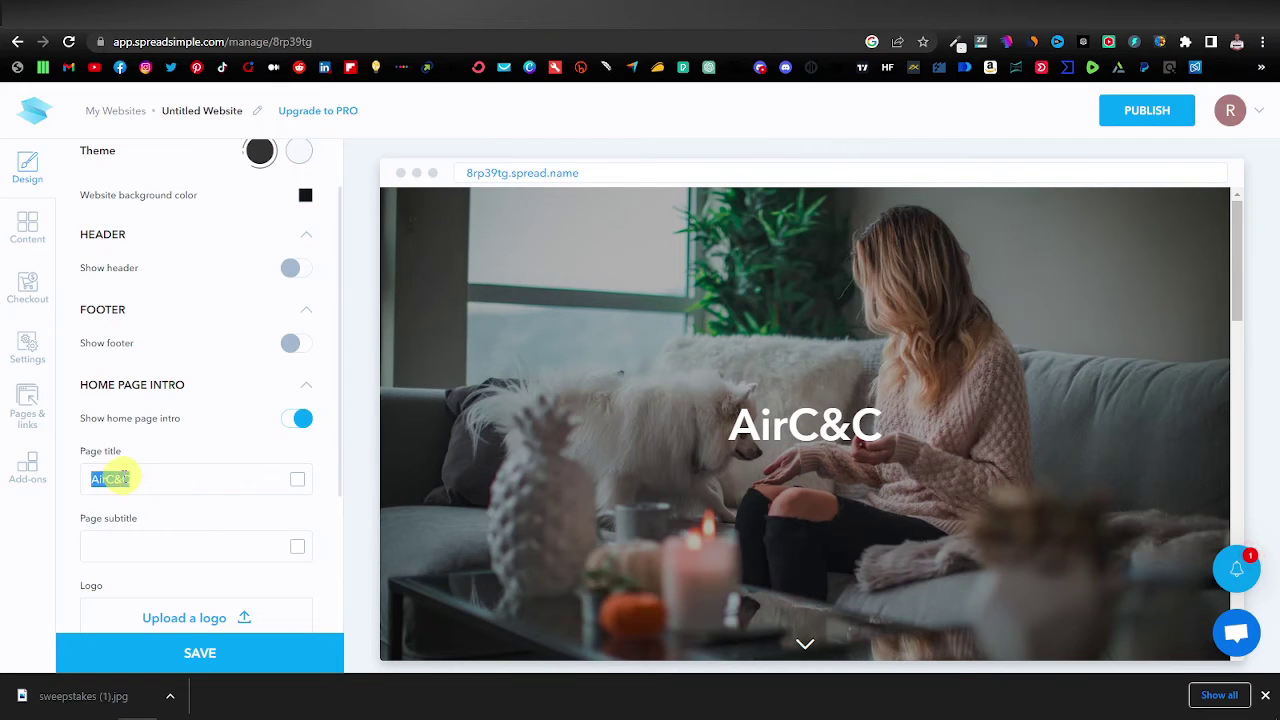
key(BackSpace)
Start replacing the home page intro's cover image with a file uploaded from the computer.
scroll(150, 420, down, 2)
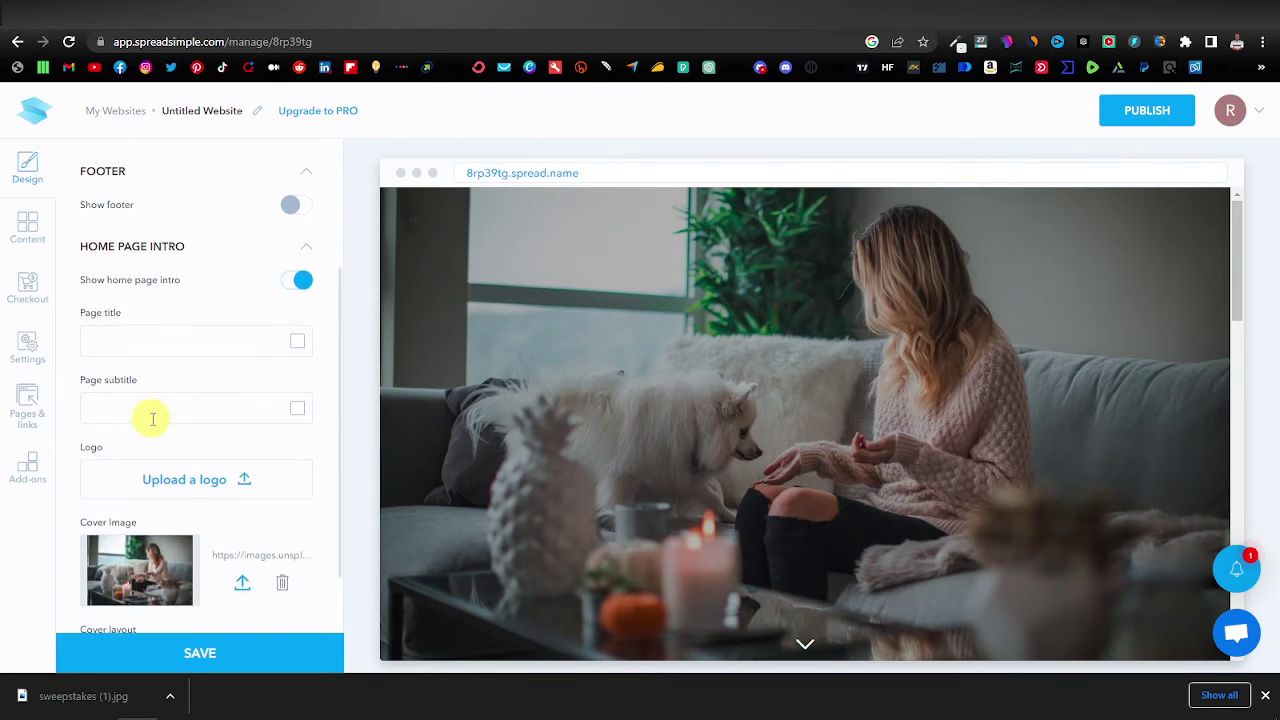
scroll(150, 420, down, 1)
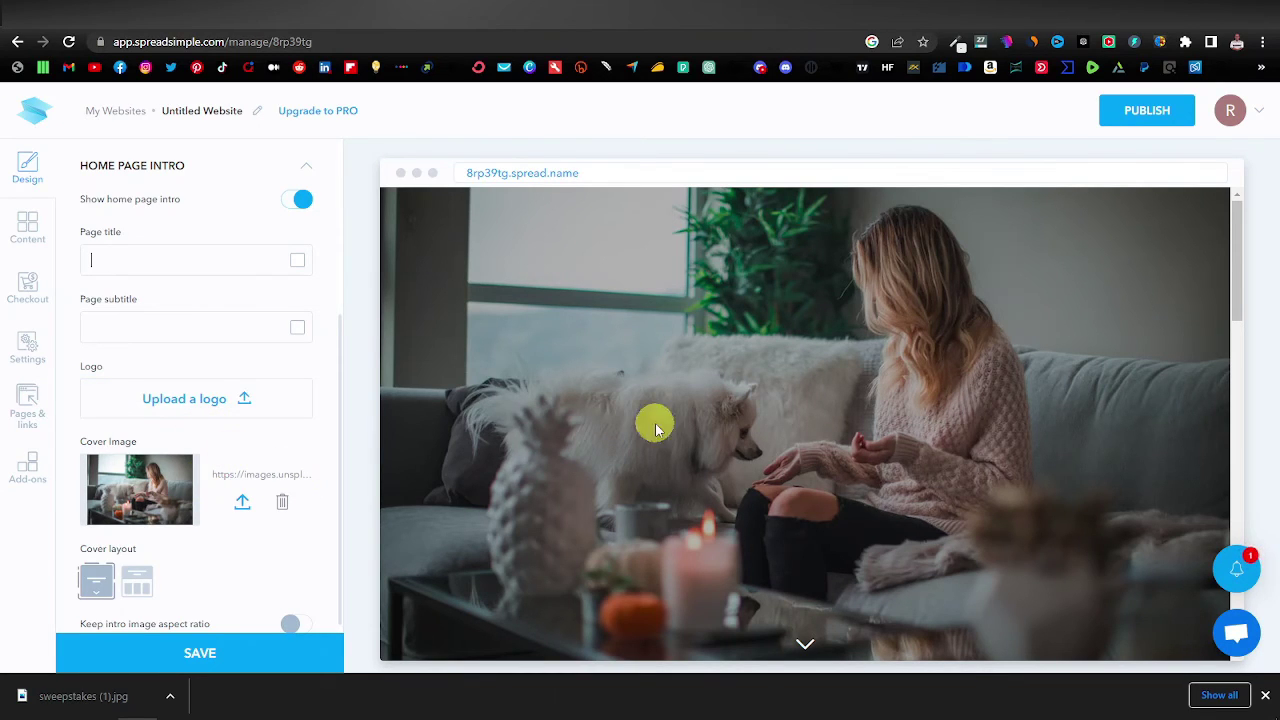
click(242, 502)
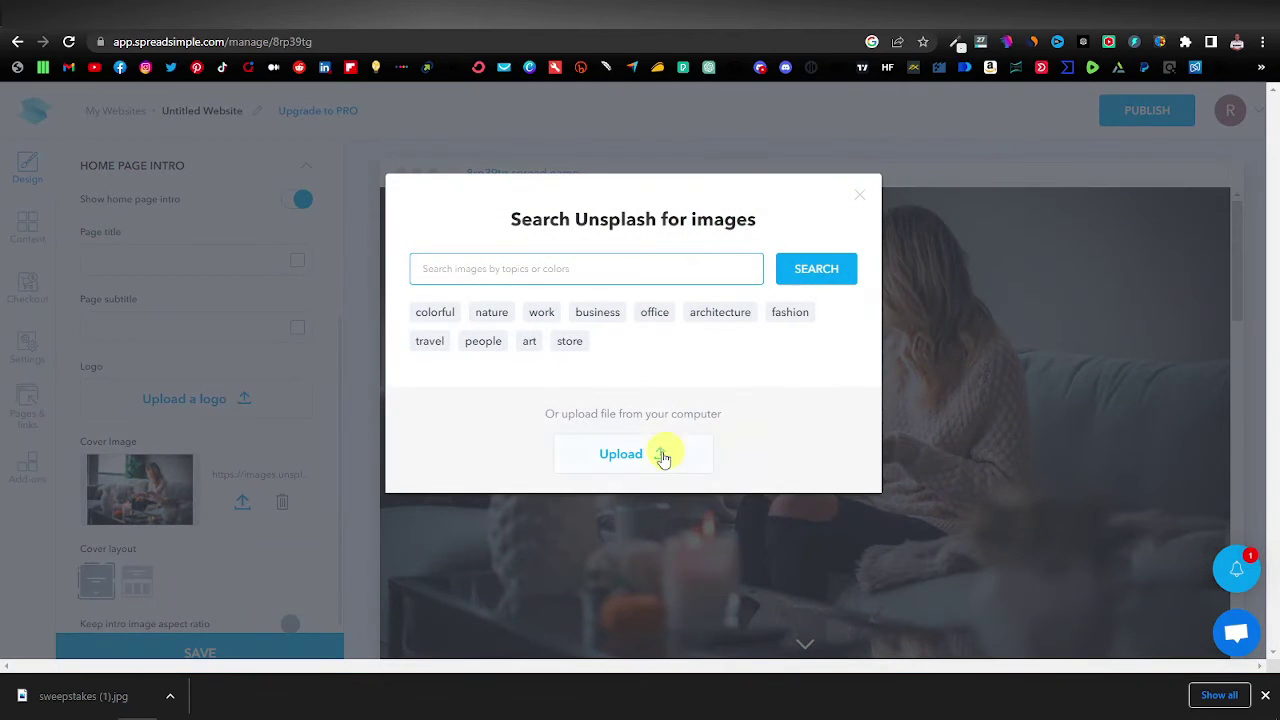
click(648, 455)
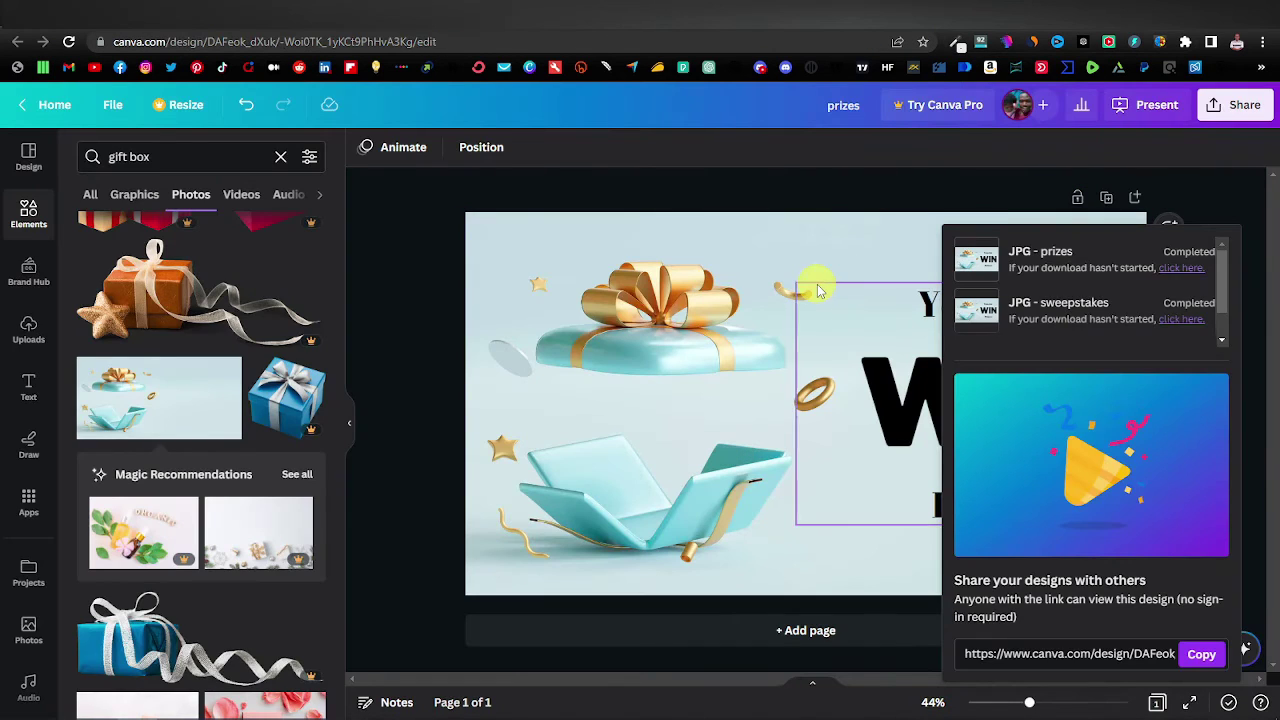
Switch to Canva, dismiss the share panel covering the prizes banner, look at the design and return to SpreadSimple.
click(817, 286)
click(801, 249)
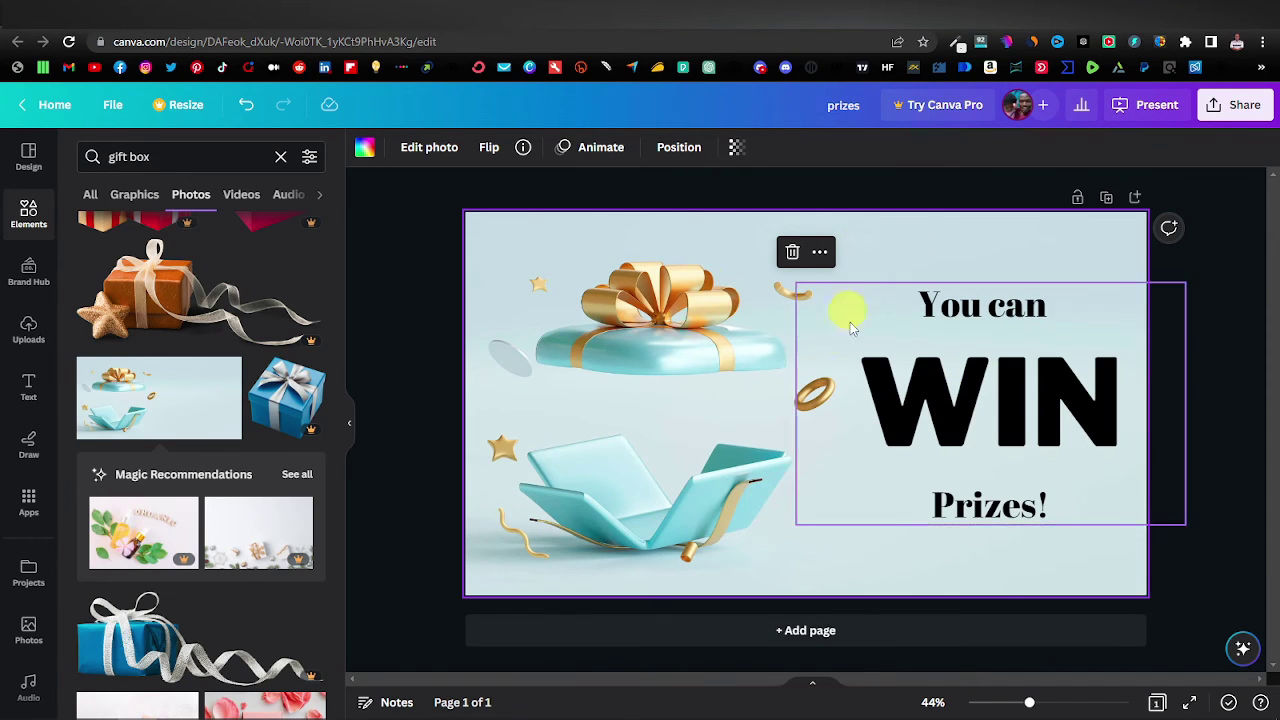
click(430, 15)
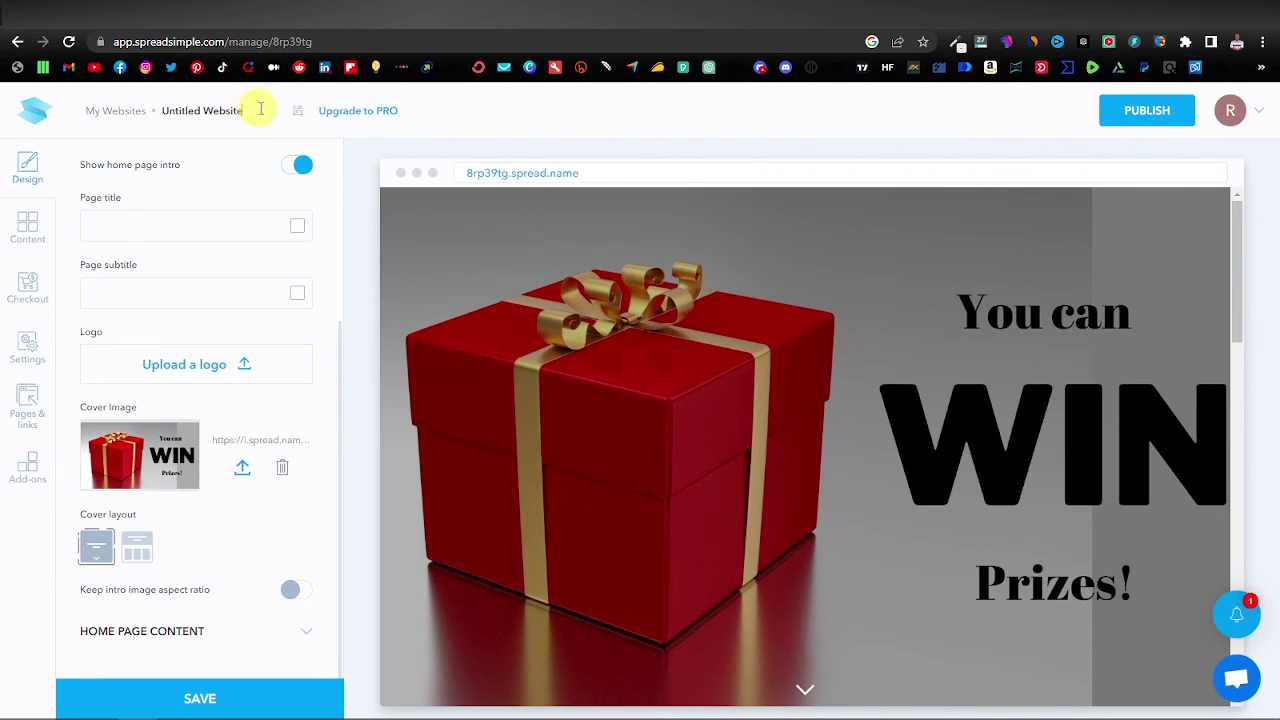
Rename the website as Sweepstakes Website.
drag(240, 110, 163, 110)
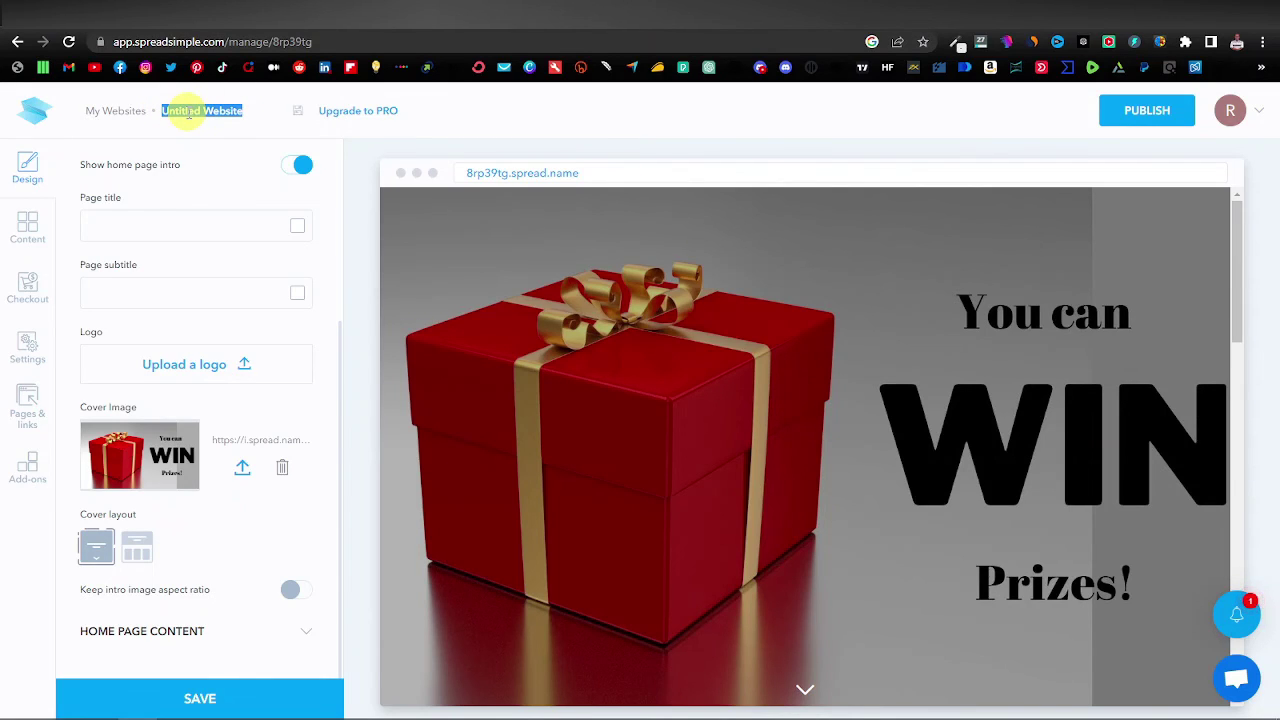
text(Sweepstake Website)
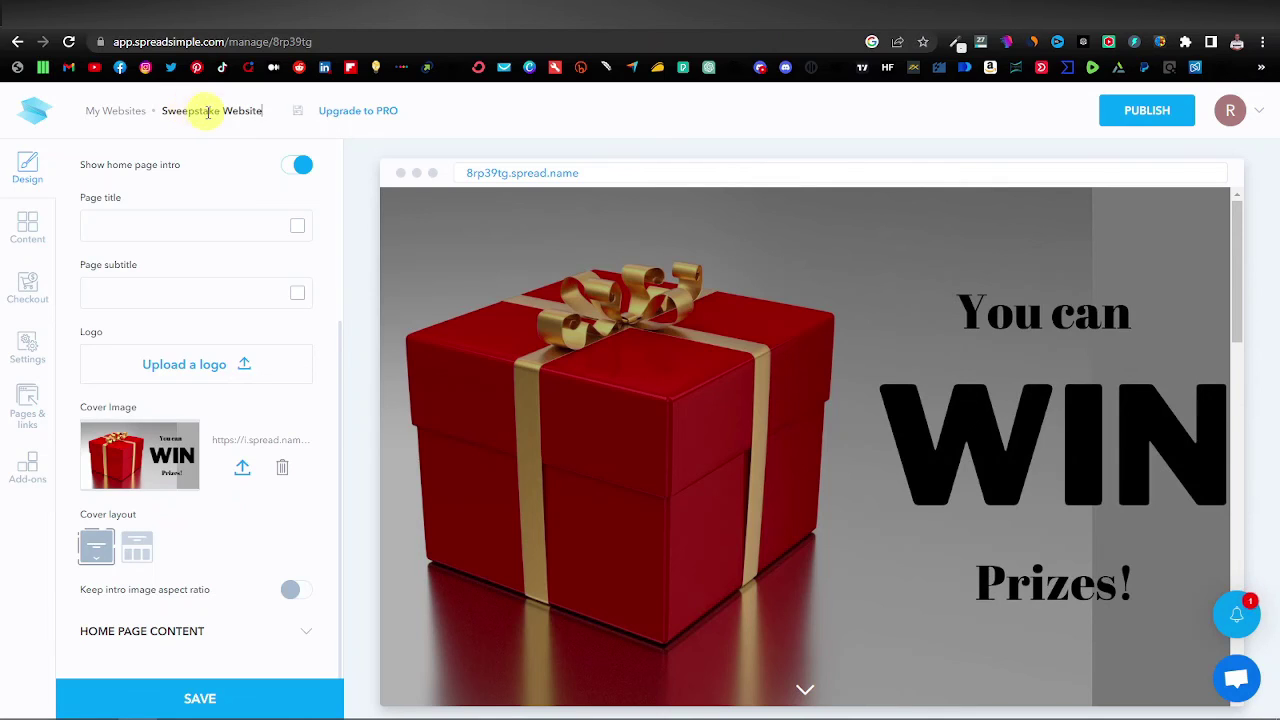
click(219, 110)
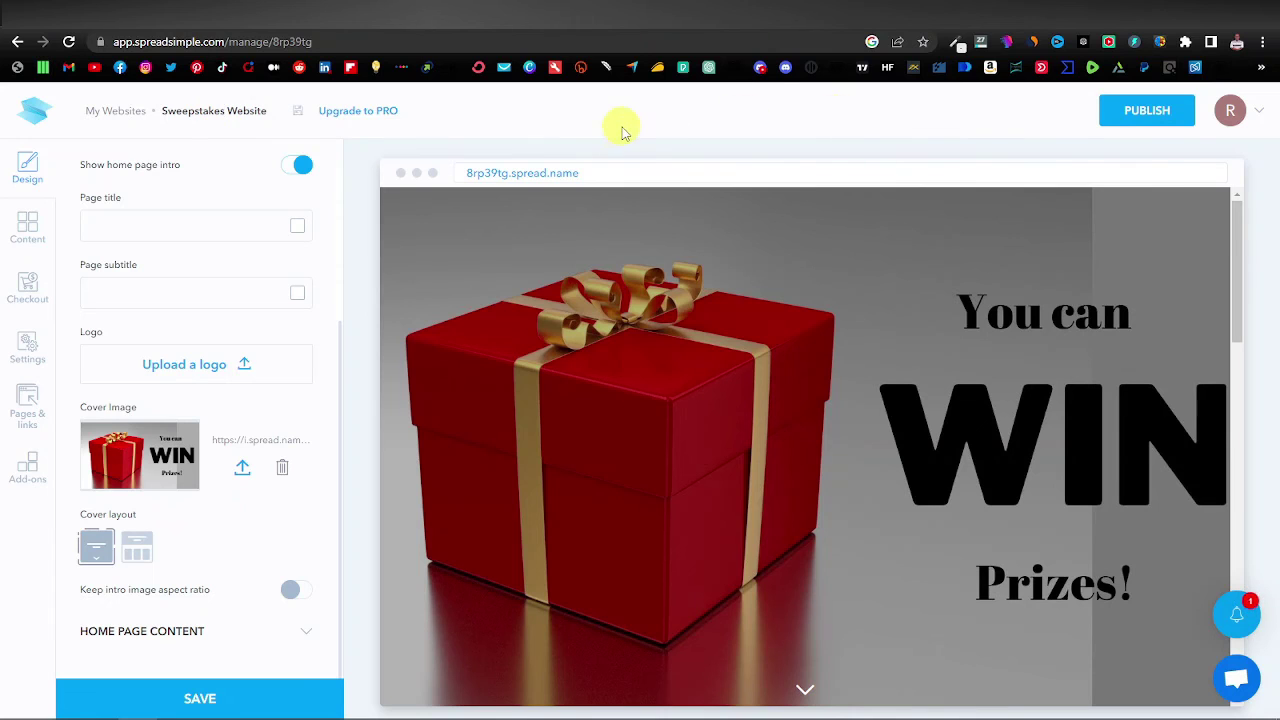
Publish the website under the domain giftshop23.spread.name.
click(1145, 110)
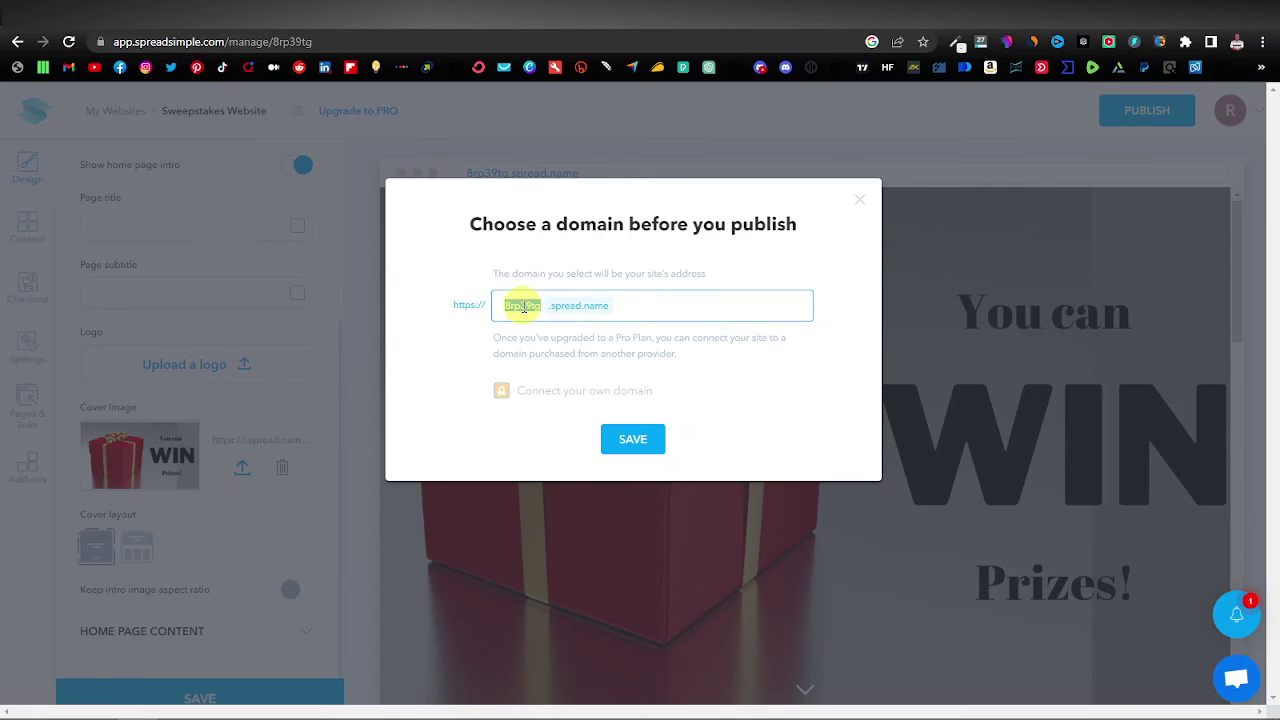
text(shop23)
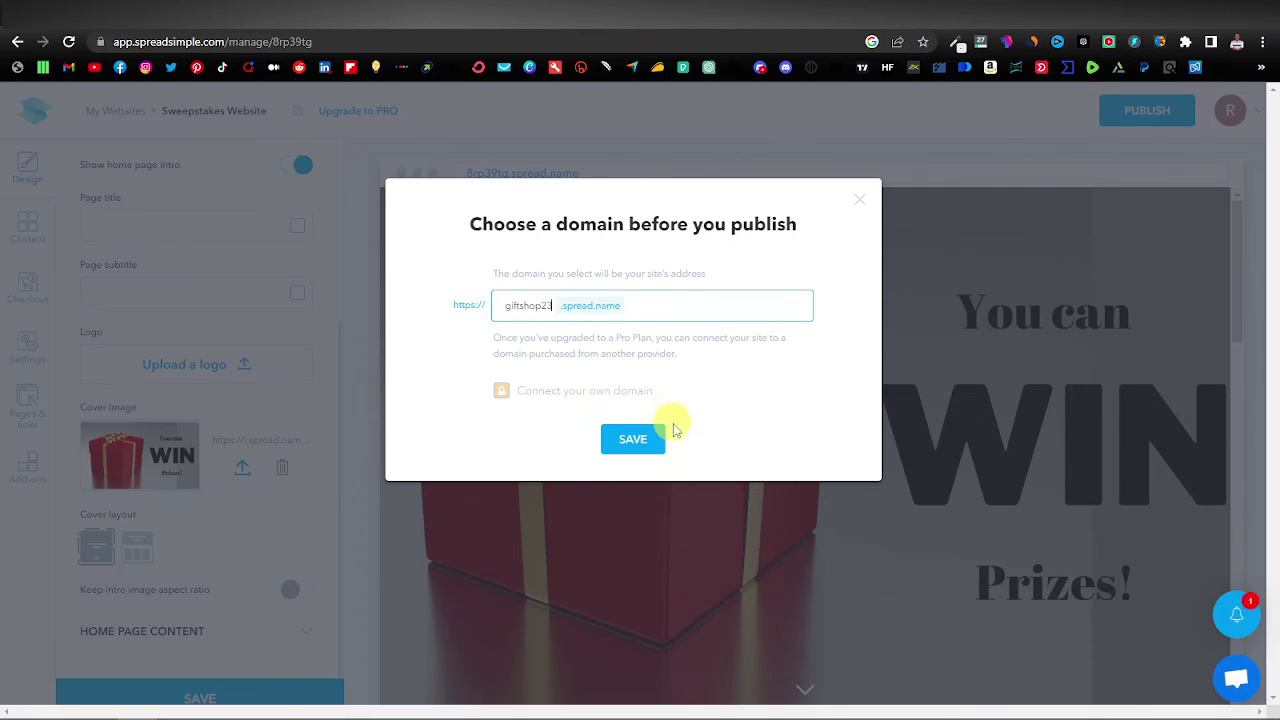
click(645, 443)
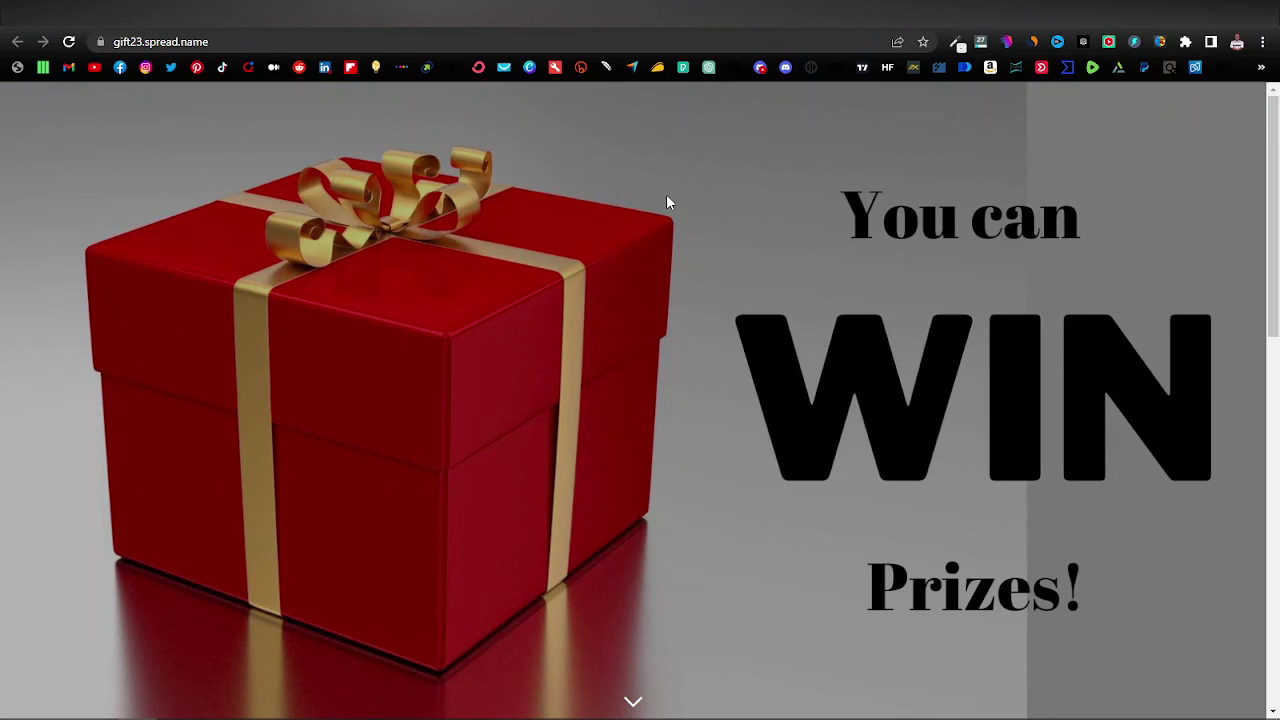
Look through the live site gift23.spread.name, from its prize banner down to the sweepstakes listings.
scroll(668, 202, down, 1)
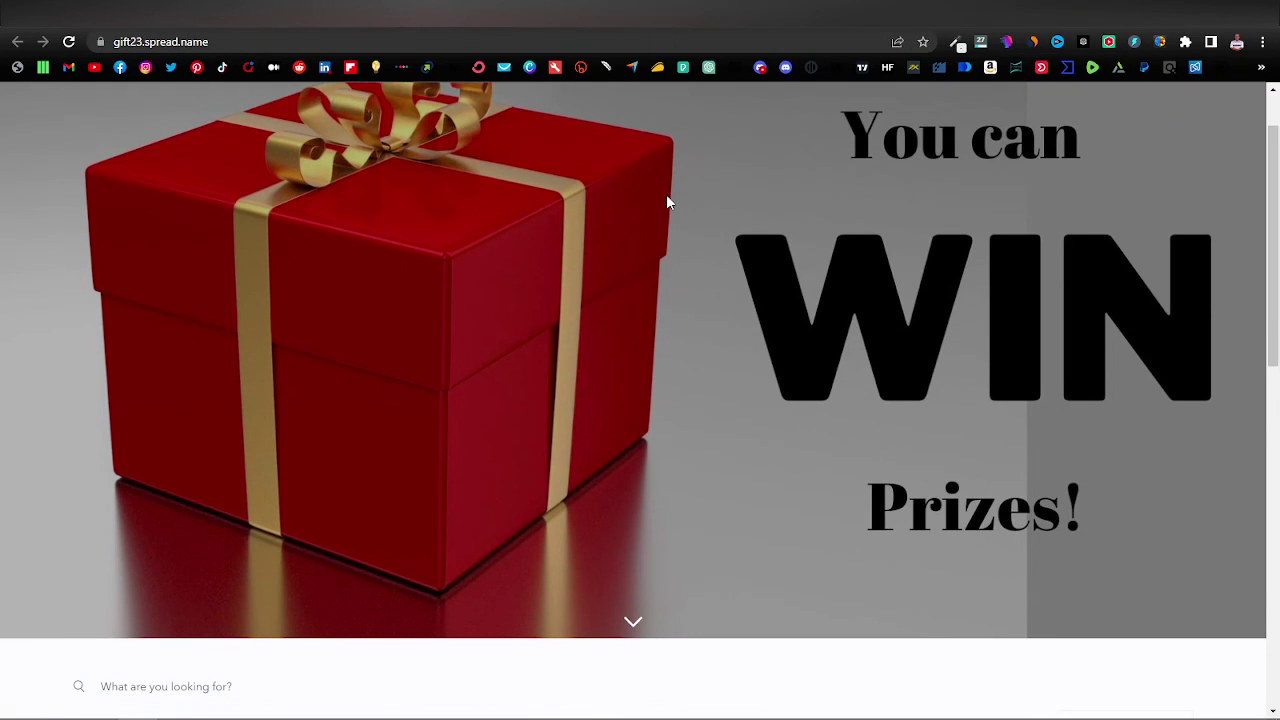
scroll(668, 202, down, 1)
scroll(668, 202, down, 3)
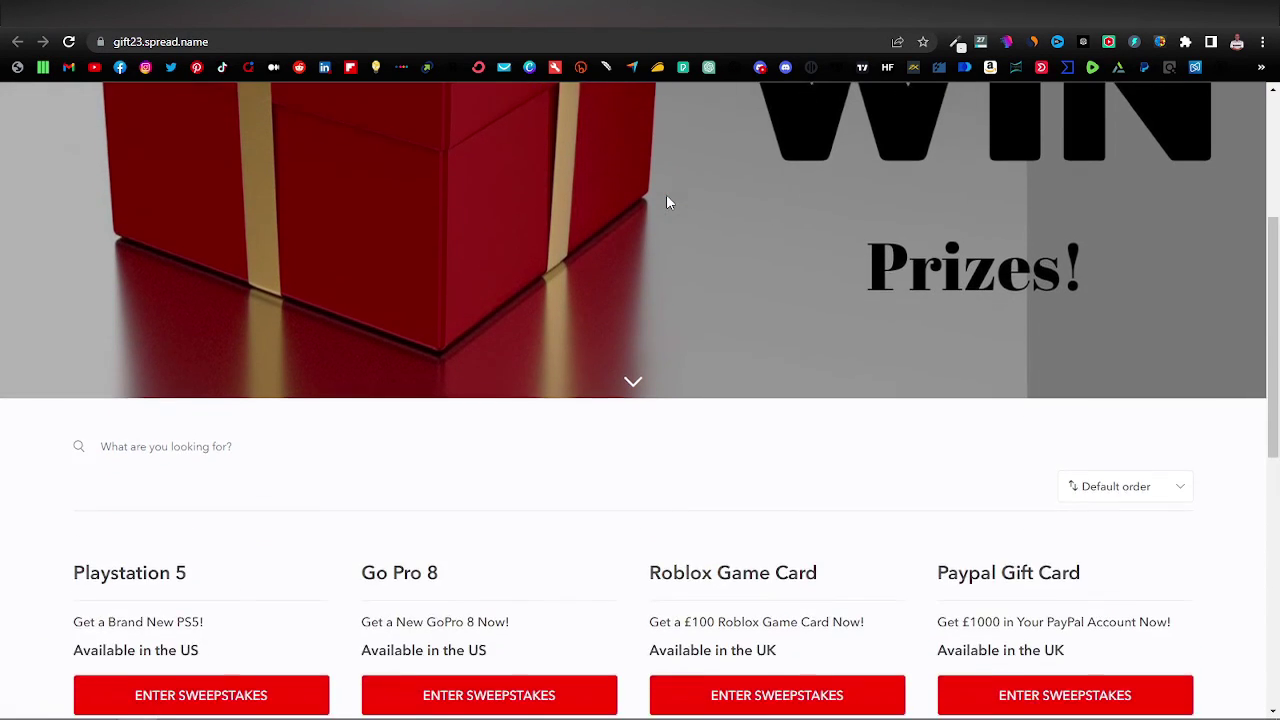
scroll(644, 226, down, 1)
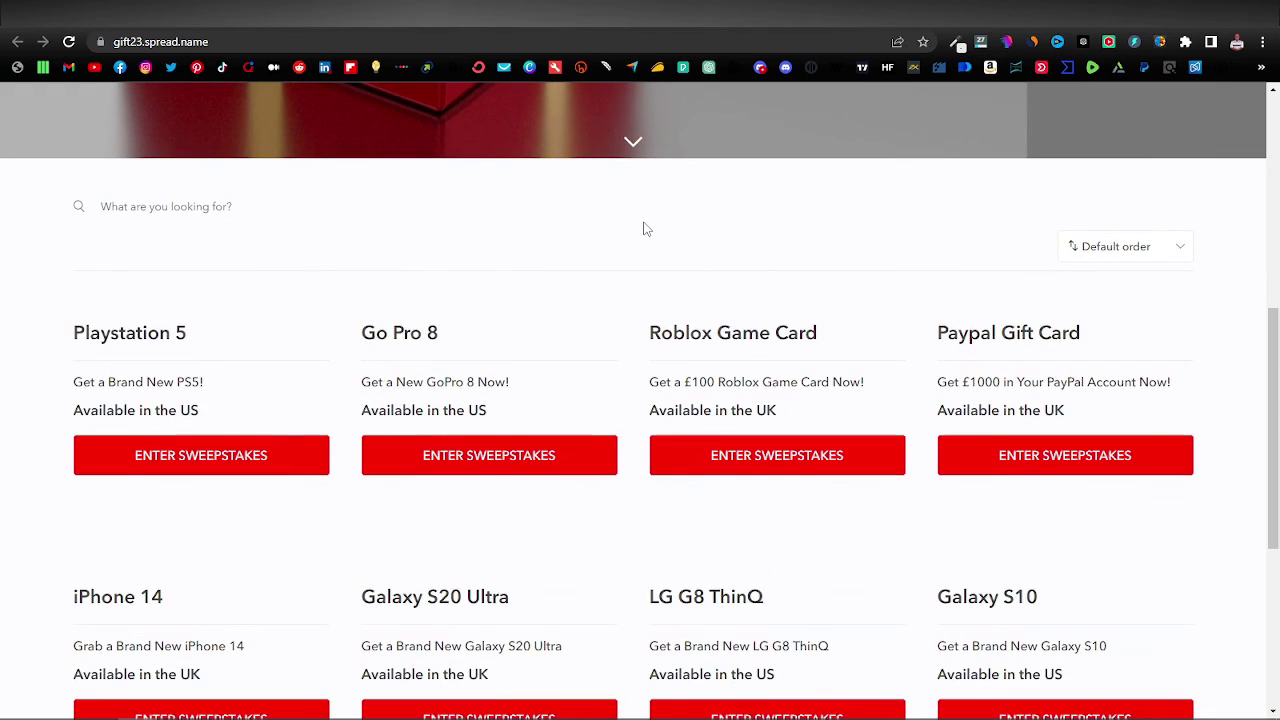
scroll(643, 222, down, 1)
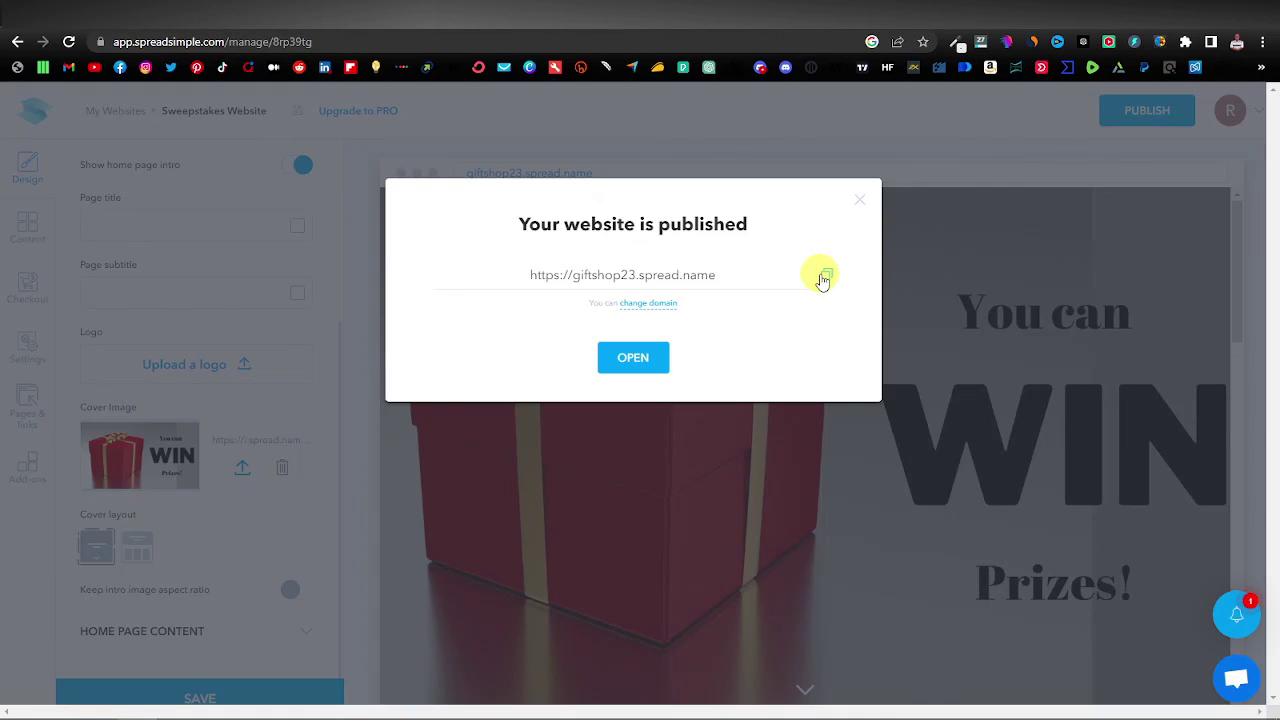